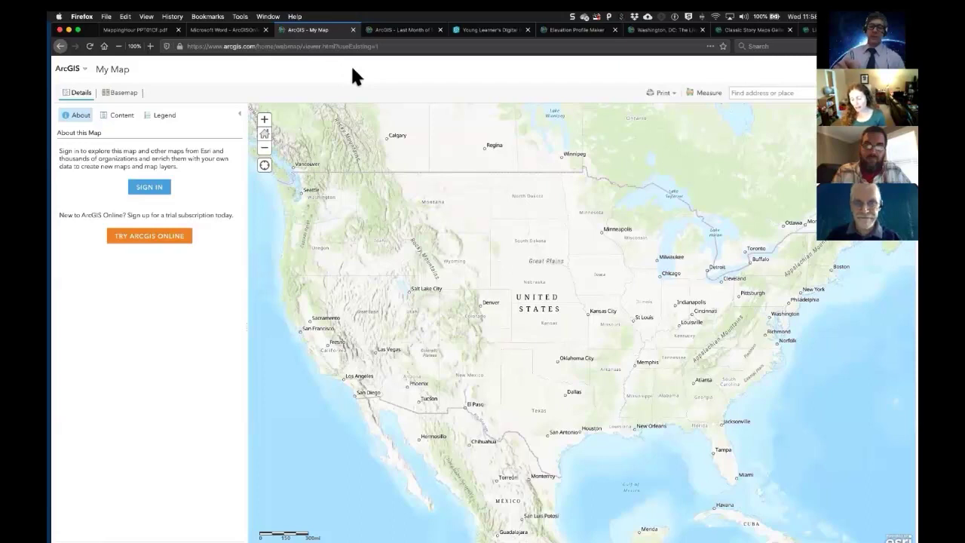
Step: Pan the map around the world, past Africa and the Atlantic, and back to the United States
{"action": "left_click_drag", "start_coordinate": [523, 309], "coordinate": [693, 254]}
{"action": "left_click_drag", "start_coordinate": [407, 355], "coordinate": [701, 291]}
{"action": "left_click_drag", "start_coordinate": [387, 326], "coordinate": [598, 339]}
{"action": "left_click_drag", "start_coordinate": [370, 326], "coordinate": [595, 335]}
{"action": "left_click_drag", "start_coordinate": [360, 345], "coordinate": [525, 310]}
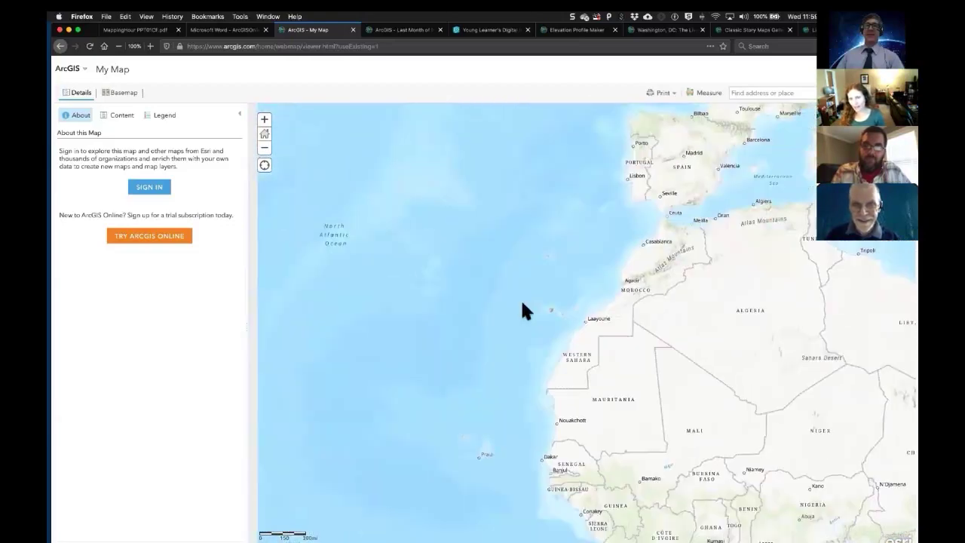
{"action": "left_click_drag", "start_coordinate": [430, 317], "coordinate": [597, 322]}
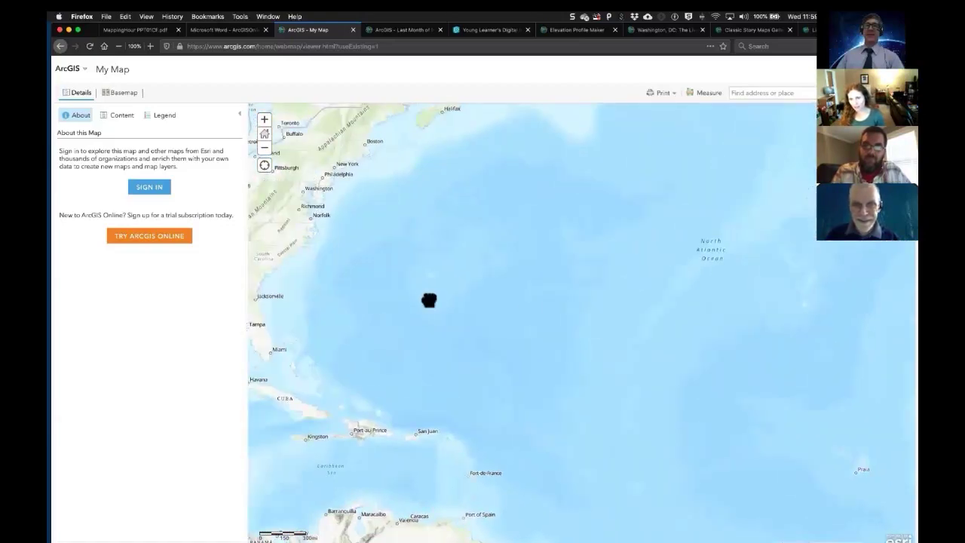
{"action": "left_click_drag", "start_coordinate": [311, 253], "coordinate": [611, 328]}
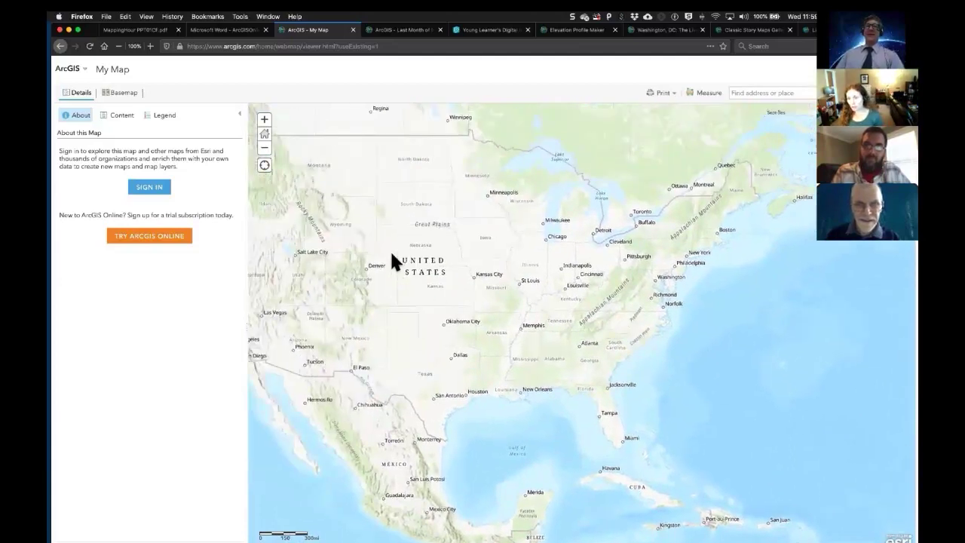
Step: Zoom in on the St. Louis area to examine its rivers and surrounding communities
{"action": "left_click", "coordinate": [264, 122]}
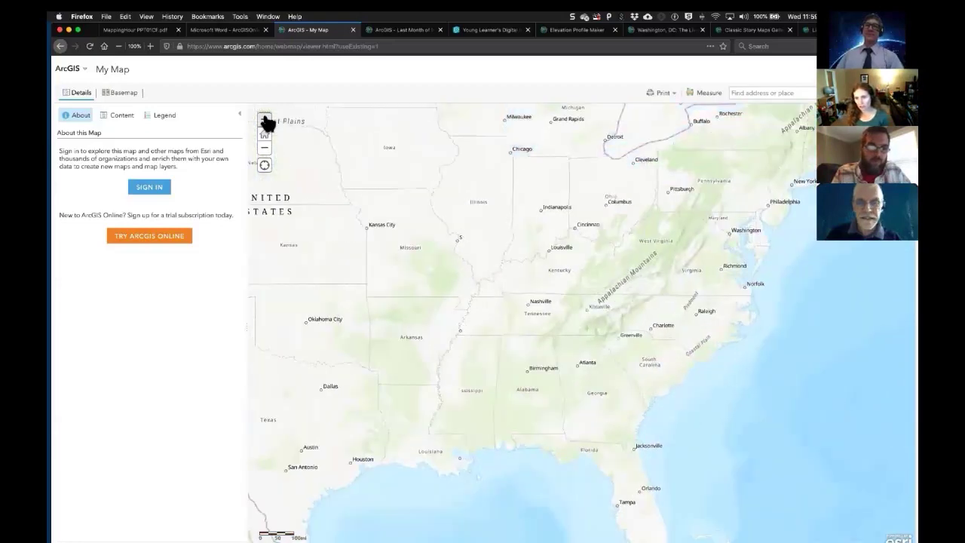
{"action": "left_click", "coordinate": [265, 122]}
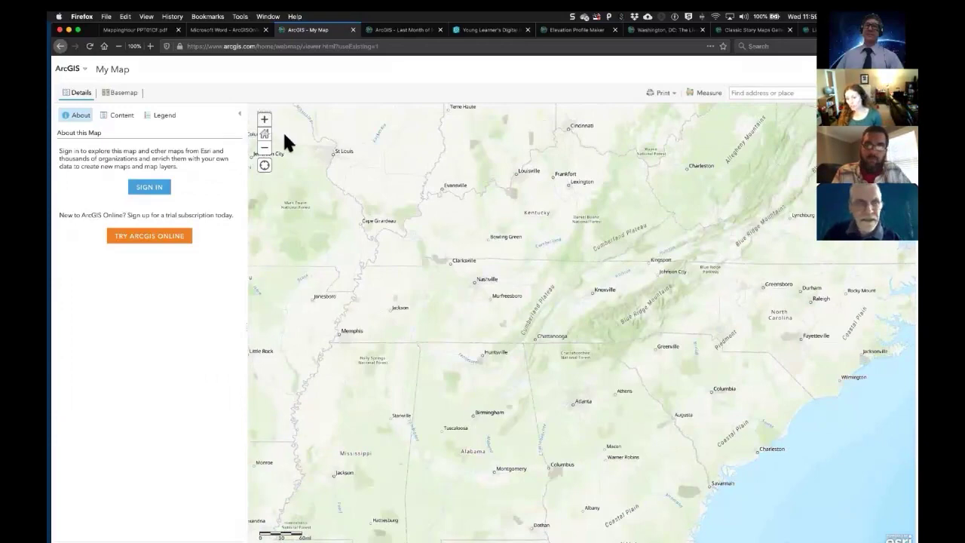
{"action": "double_click", "coordinate": [391, 214]}
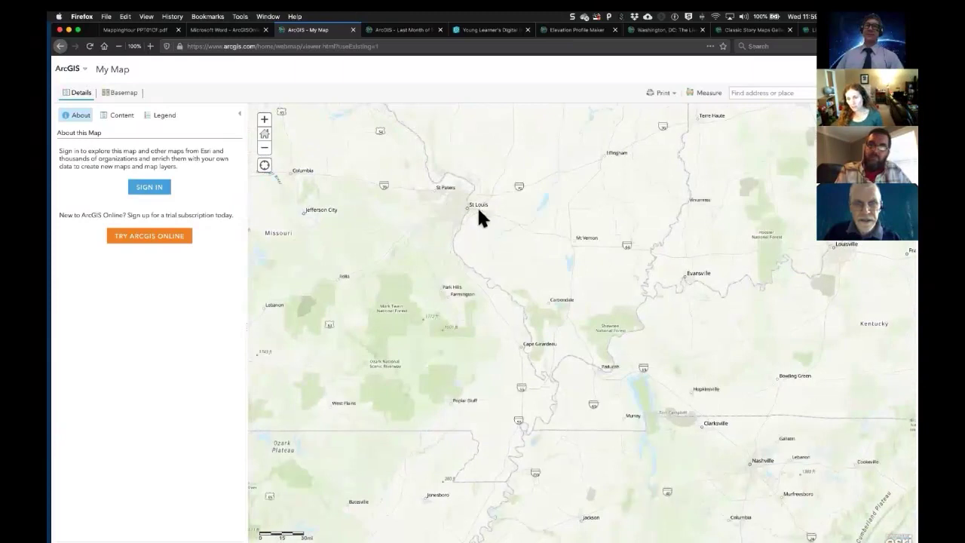
{"action": "double_click", "coordinate": [477, 206]}
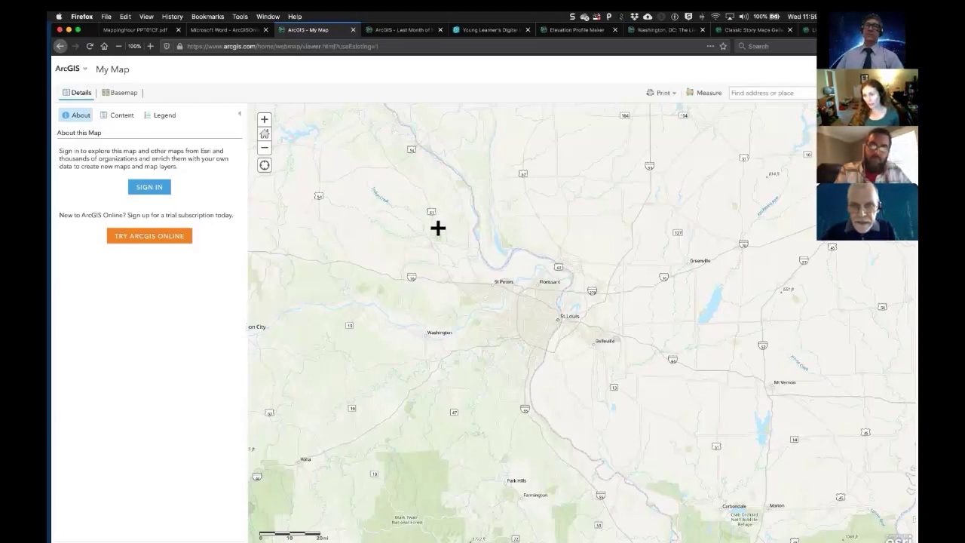
{"action": "left_click_drag", "start_coordinate": [438, 226], "coordinate": [689, 399]}
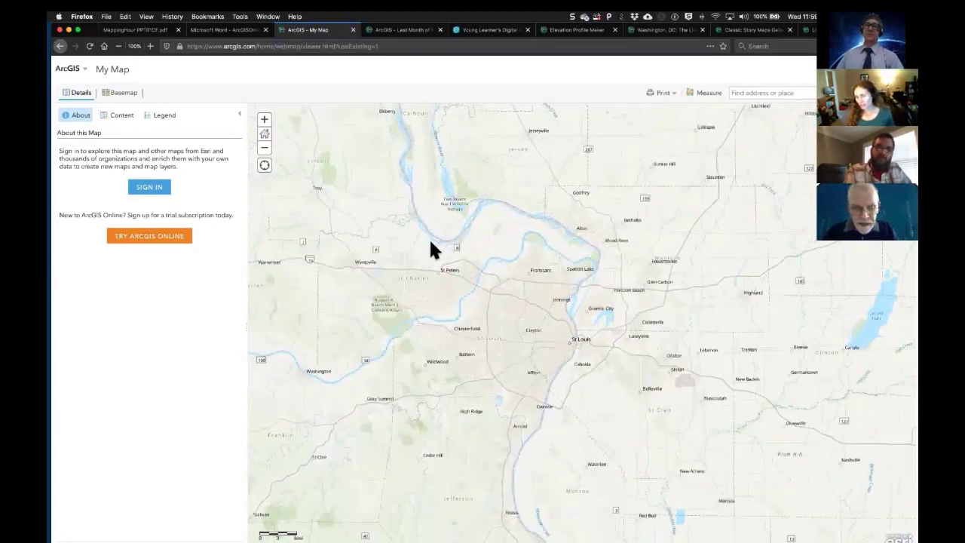
{"action": "left_click_drag", "start_coordinate": [430, 244], "coordinate": [681, 405]}
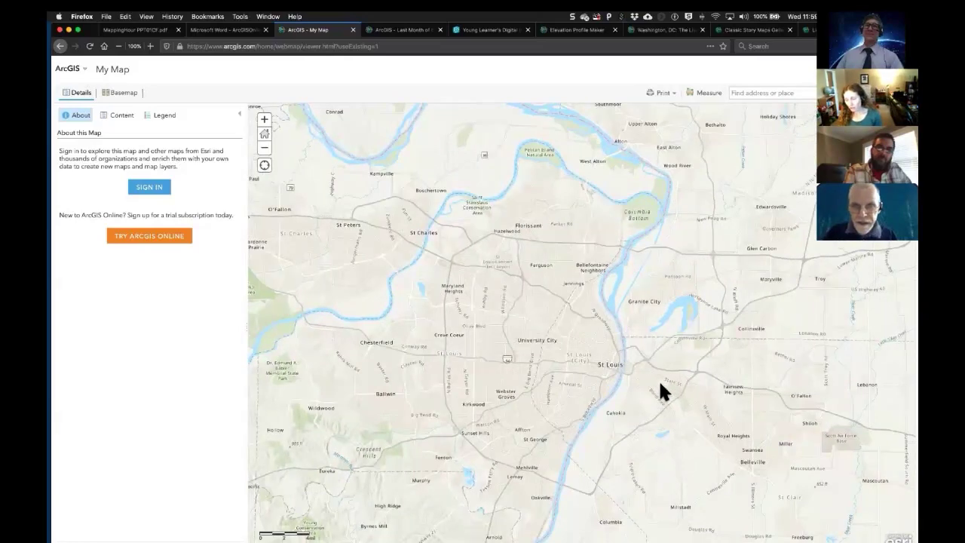
Step: Zoom out from St. Louis to the whole world and back in to North America
{"action": "left_click", "coordinate": [264, 149]}
{"action": "left_click", "coordinate": [265, 149]}
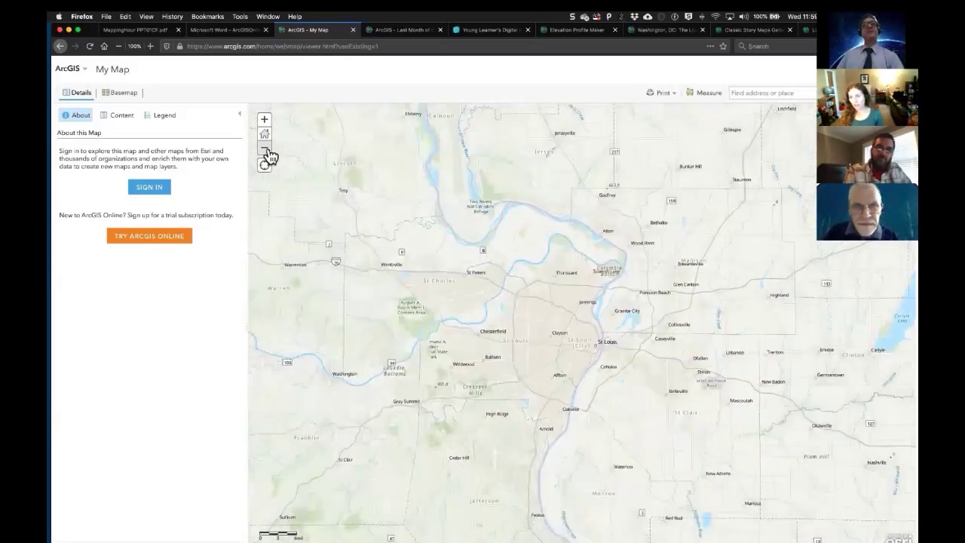
{"action": "left_click", "coordinate": [267, 150]}
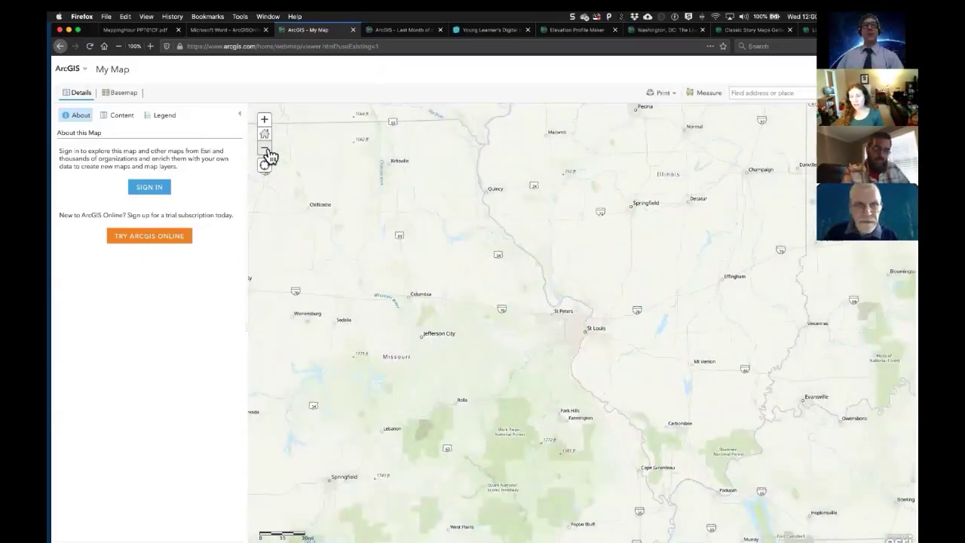
{"action": "left_click", "coordinate": [265, 150]}
{"action": "left_click", "coordinate": [264, 150]}
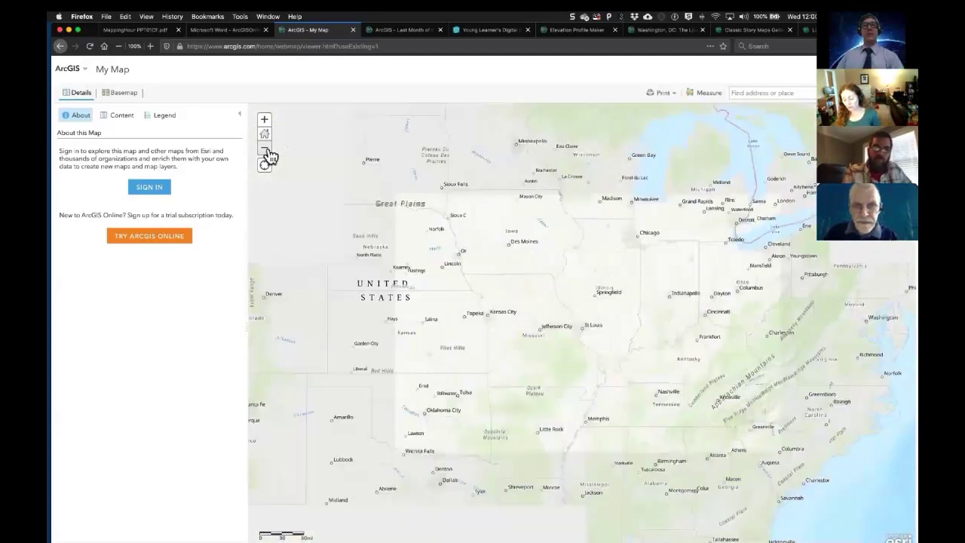
{"action": "left_click", "coordinate": [264, 149]}
{"action": "left_click", "coordinate": [265, 150]}
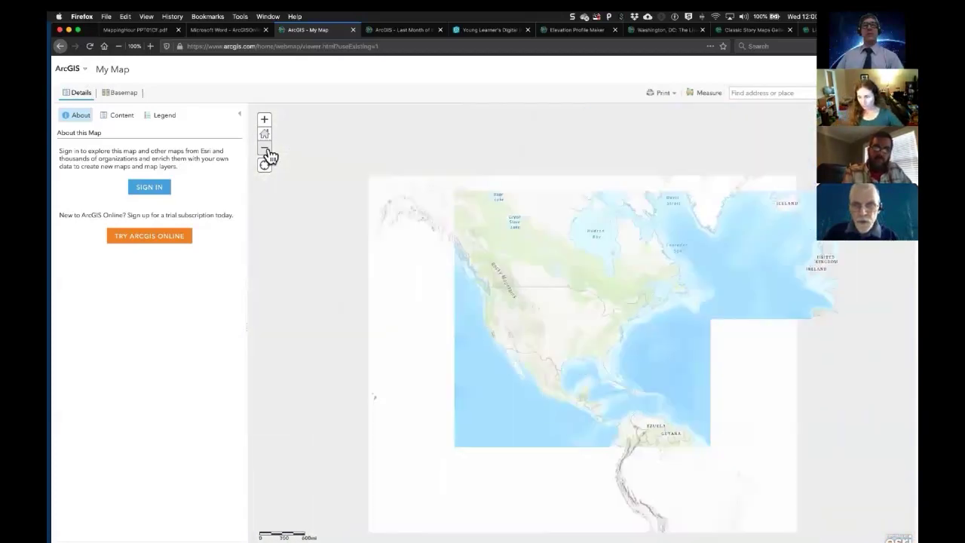
{"action": "left_click", "coordinate": [267, 152]}
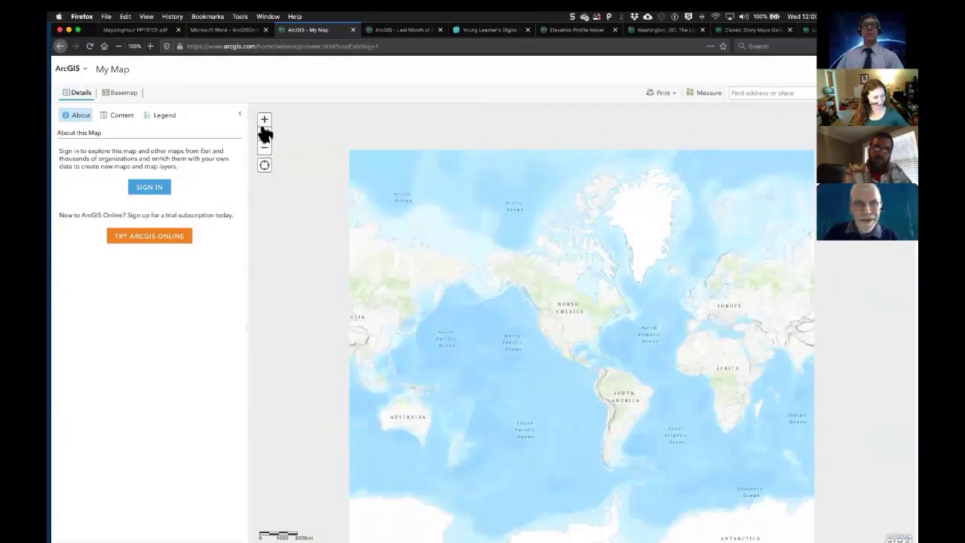
{"action": "left_click", "coordinate": [265, 121]}
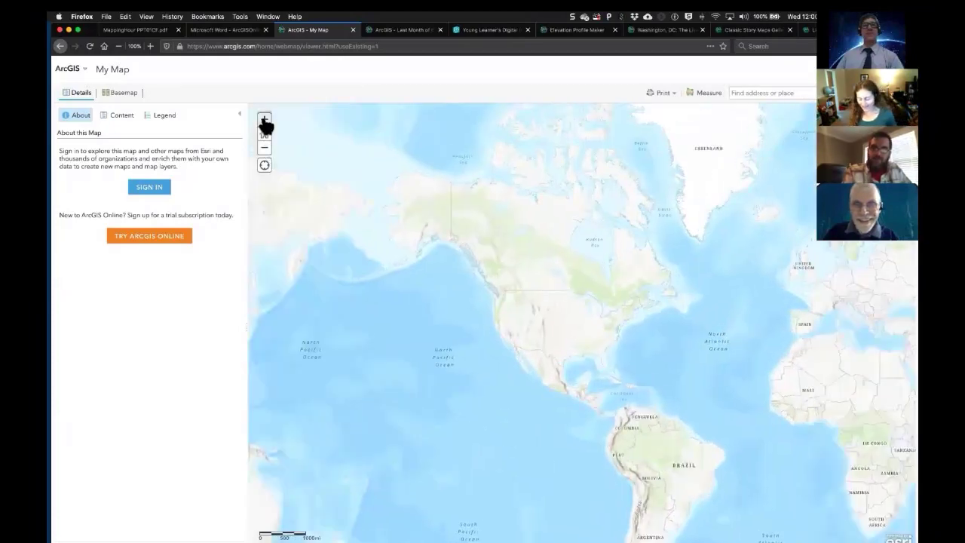
{"action": "left_click", "coordinate": [265, 122]}
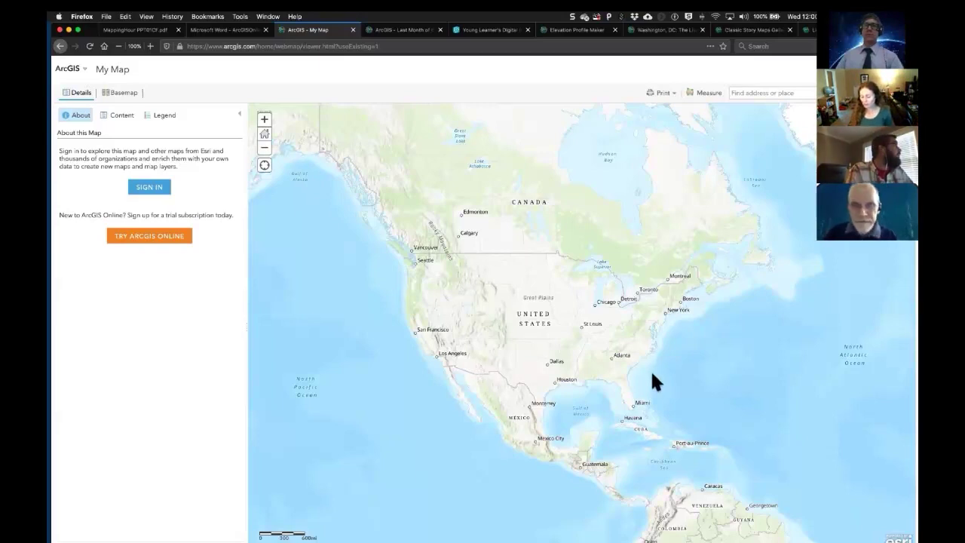
Step: Find Arlington, VA, USA on the map and dismiss the search result pop-up
{"action": "left_click", "coordinate": [786, 92]}
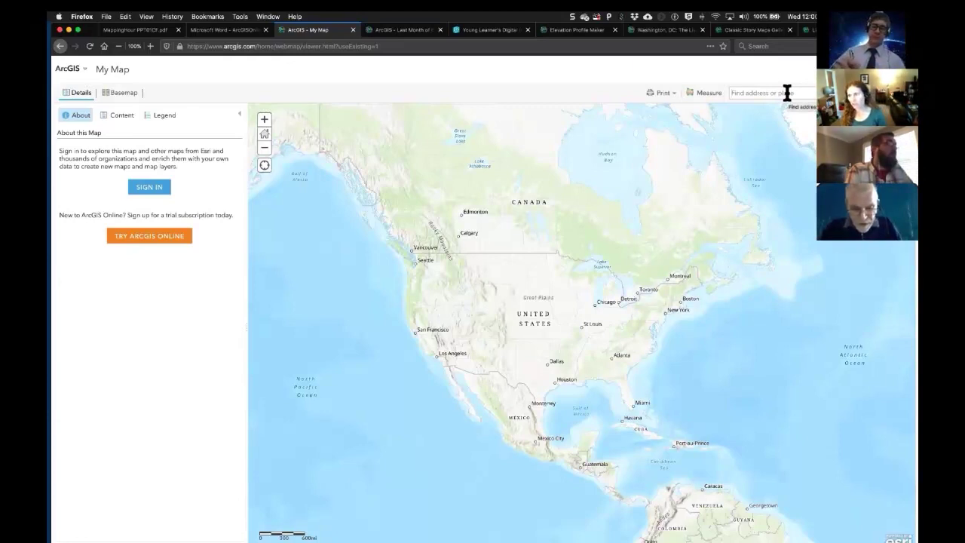
{"action": "type", "text": "arlington, wa"}
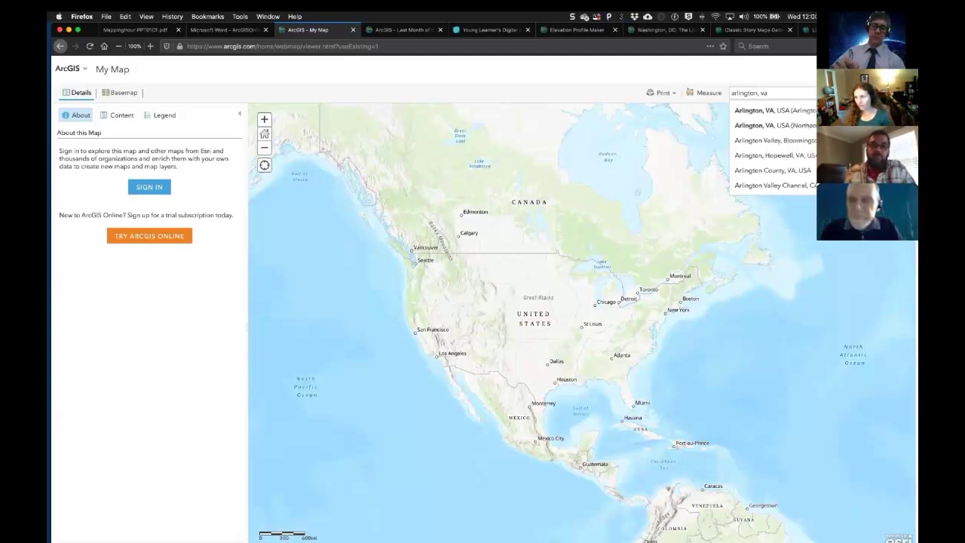
{"action": "left_click", "coordinate": [798, 110]}
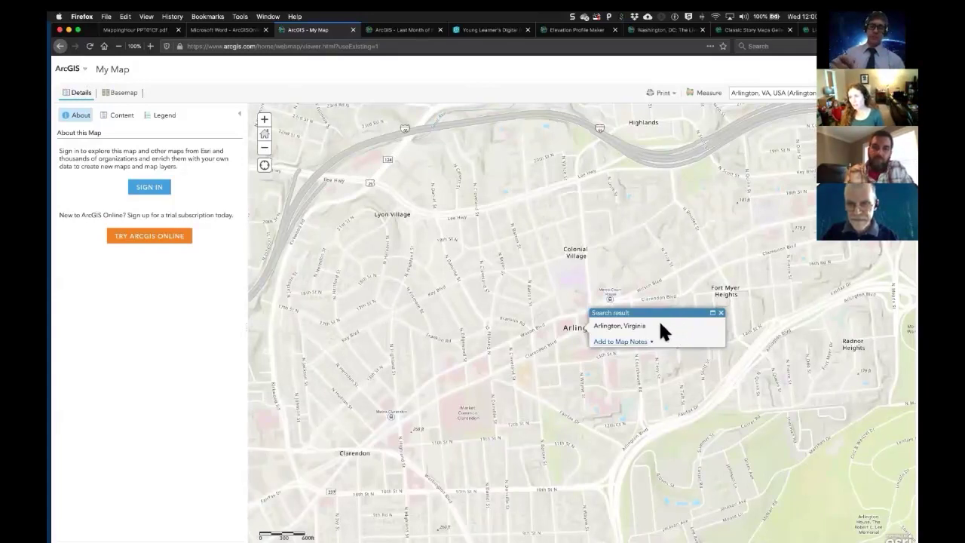
{"action": "left_click", "coordinate": [721, 312]}
{"action": "left_click_drag", "start_coordinate": [653, 332], "coordinate": [618, 306]}
{"action": "mouse_move", "coordinate": [629, 250]}
{"action": "left_mouse_down"}
{"action": "mouse_move", "coordinate": [642, 261]}
{"action": "mouse_move", "coordinate": [637, 253]}
{"action": "left_mouse_up"}
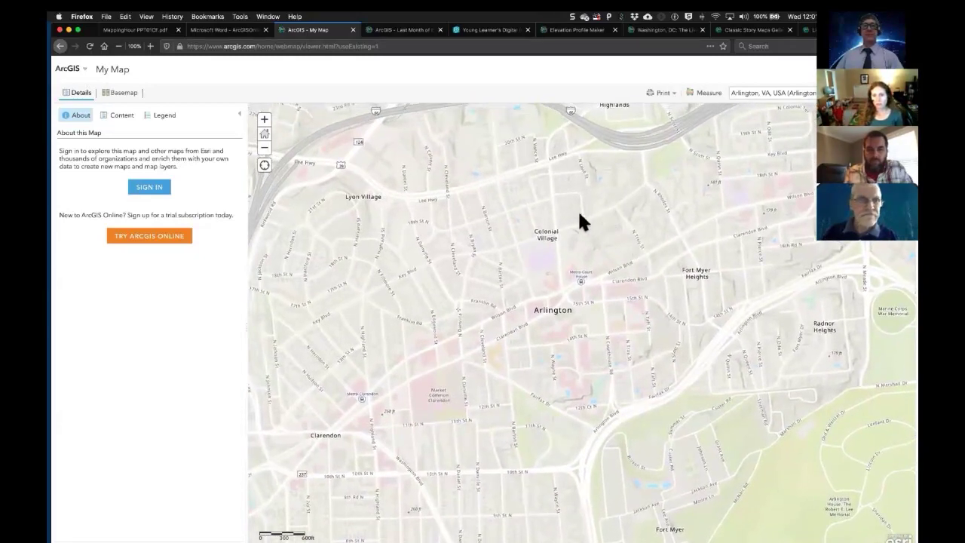
Step: Change the basemap to Imagery and look over the Arlington area
{"action": "left_click", "coordinate": [124, 93]}
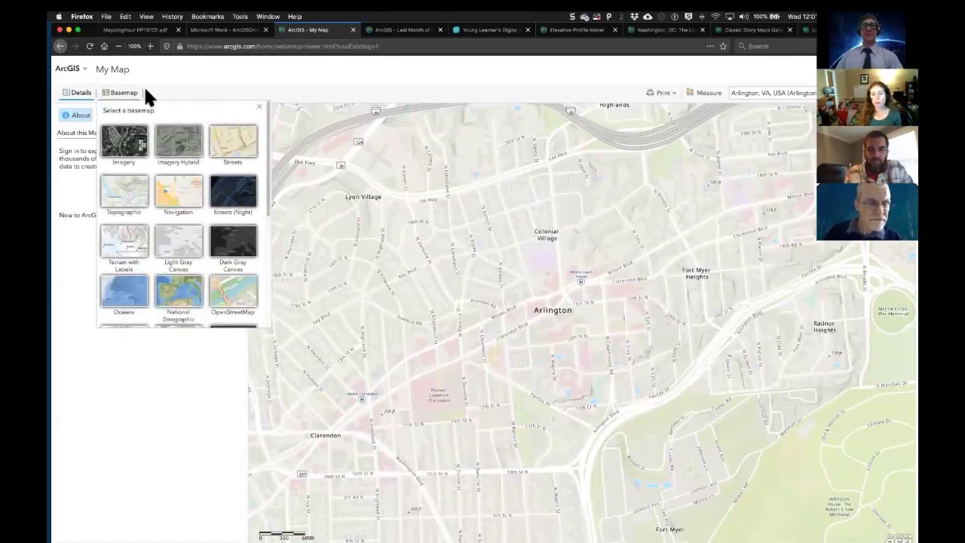
{"action": "mouse_move", "coordinate": [267, 151]}
{"action": "left_mouse_down"}
{"action": "mouse_move", "coordinate": [265, 161]}
{"action": "mouse_move", "coordinate": [266, 140]}
{"action": "left_mouse_up"}
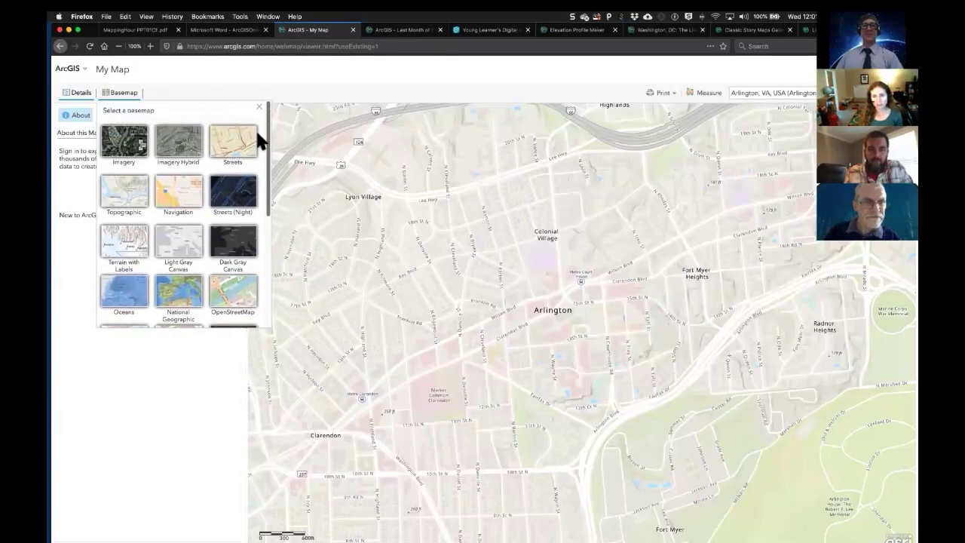
{"action": "left_click", "coordinate": [123, 137]}
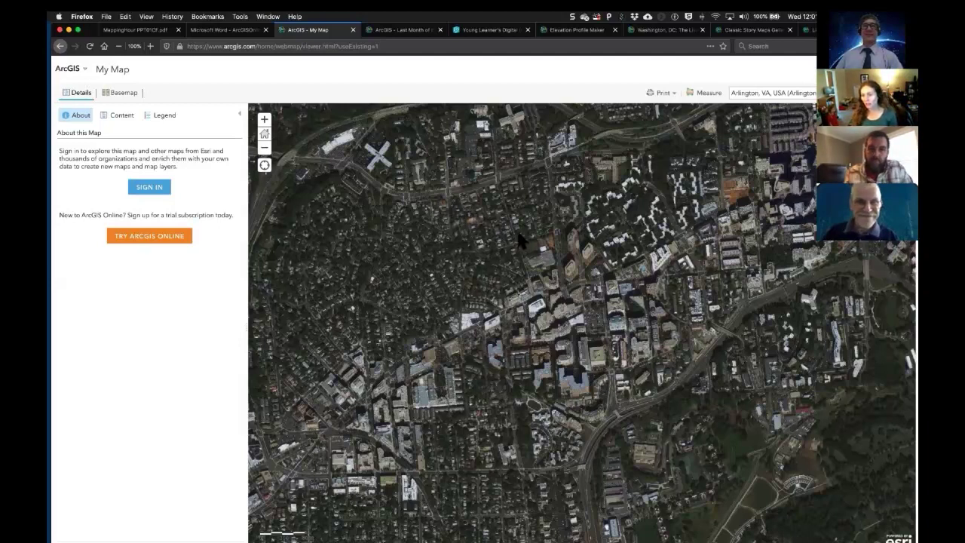
{"action": "left_click_drag", "start_coordinate": [564, 246], "coordinate": [508, 263]}
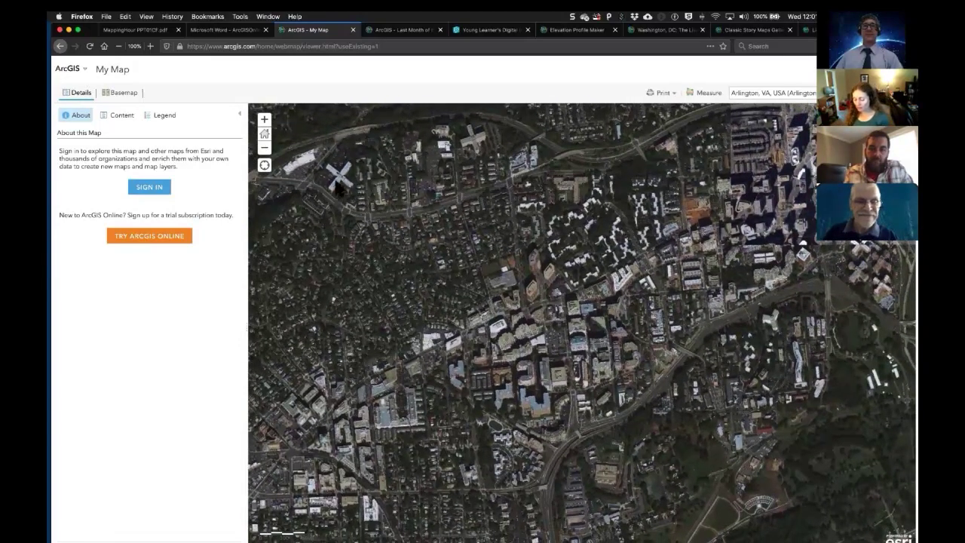
Step: Try the National Geographic basemap, and set the basemap to Streets
{"action": "left_click", "coordinate": [121, 96]}
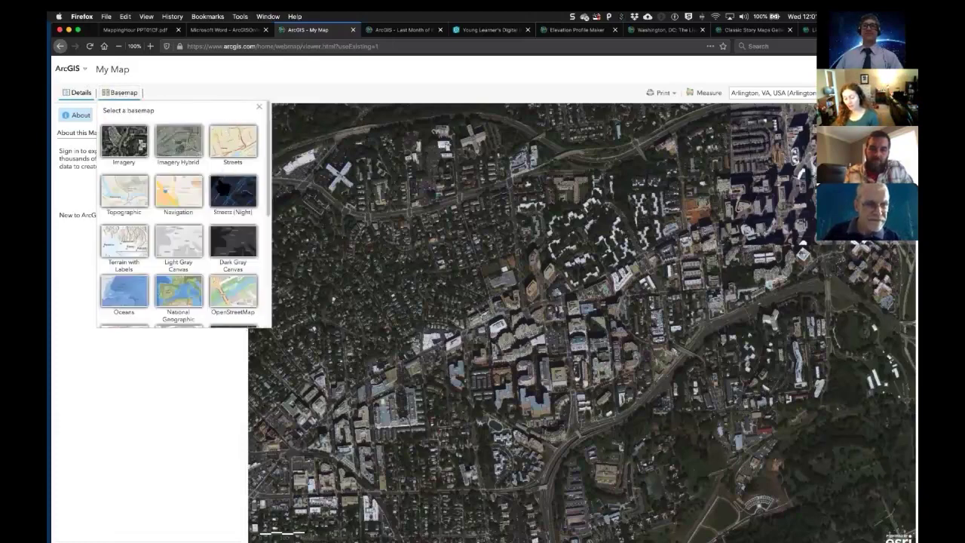
{"action": "left_click", "coordinate": [181, 284]}
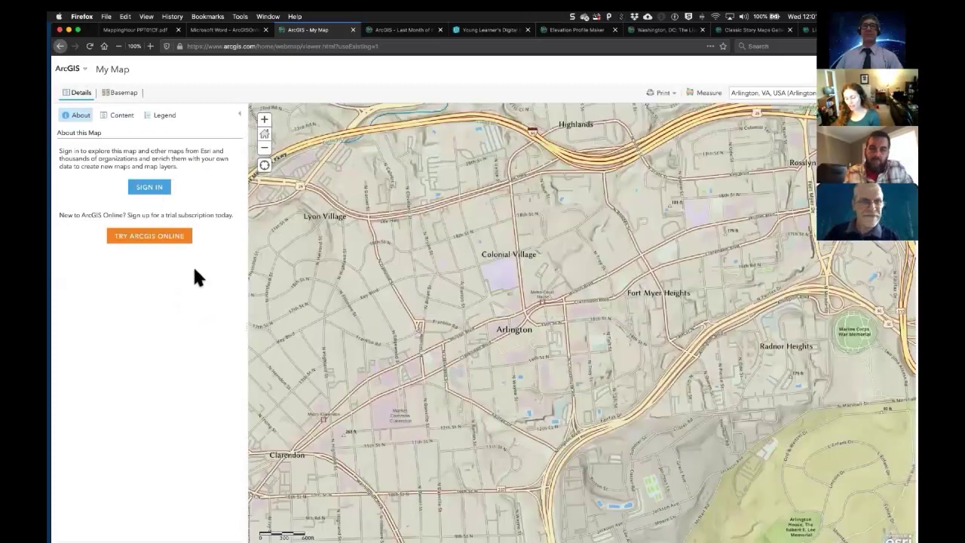
{"action": "left_click", "coordinate": [124, 94]}
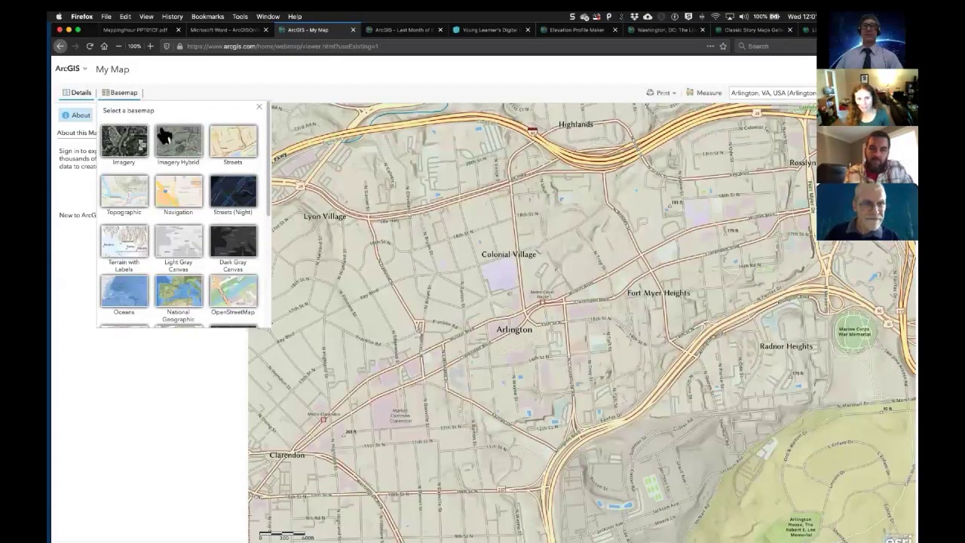
{"action": "left_click", "coordinate": [241, 145]}
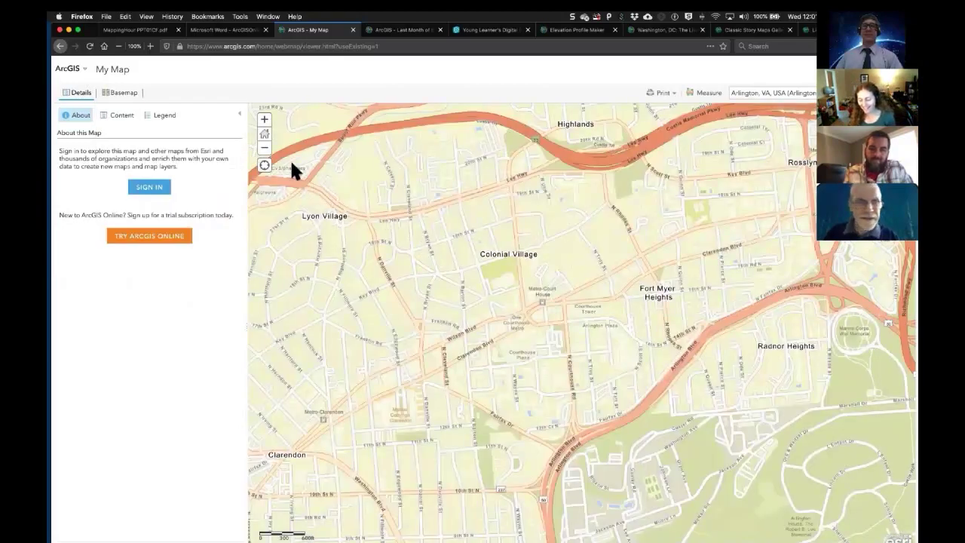
Step: Zoom the map out from Arlington to show the whole contiguous United States
{"action": "left_click", "coordinate": [265, 148]}
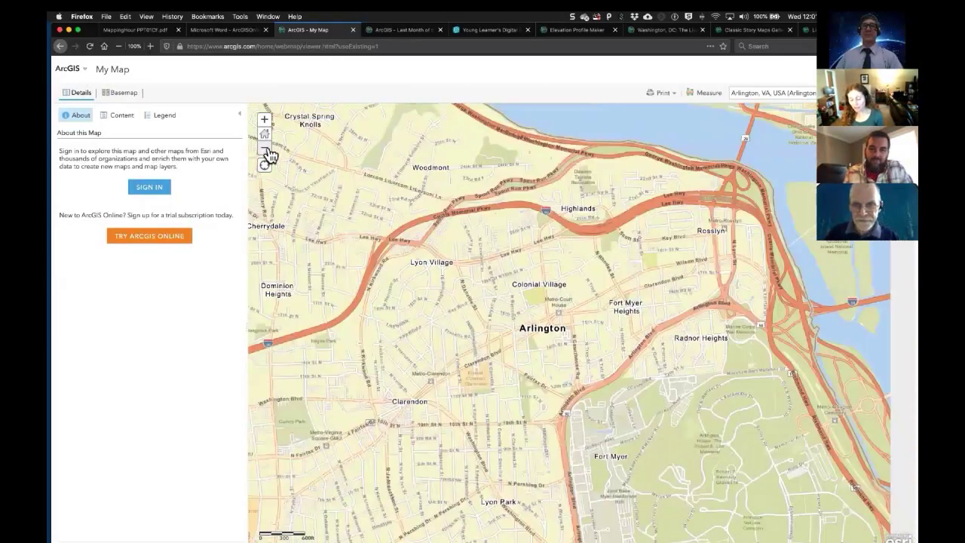
{"action": "left_click", "coordinate": [266, 149]}
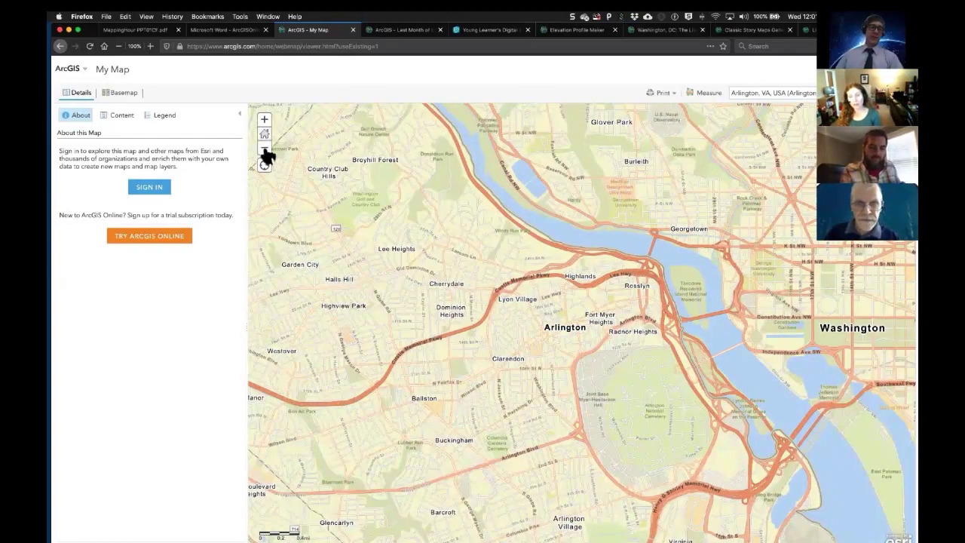
{"action": "left_click", "coordinate": [264, 147]}
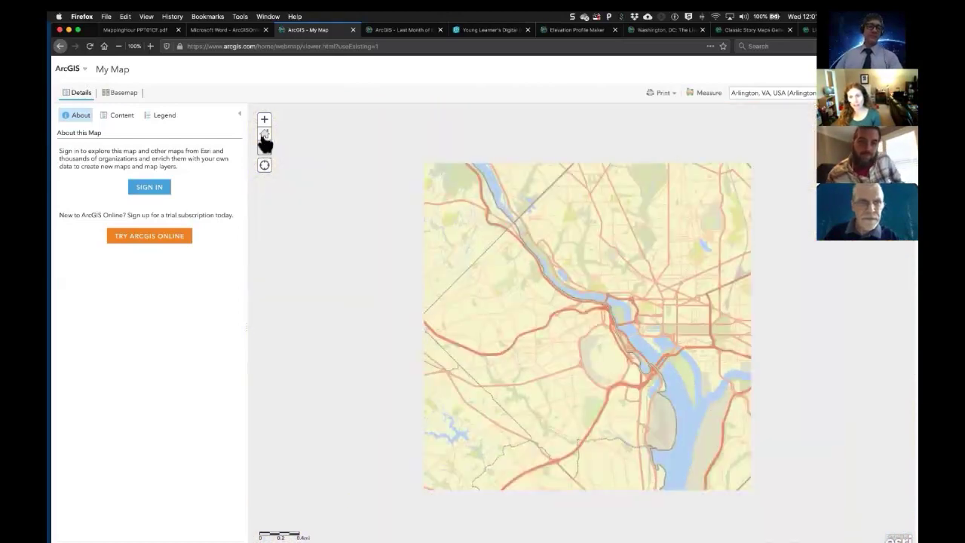
{"action": "left_click", "coordinate": [266, 143]}
{"action": "left_click", "coordinate": [266, 144]}
{"action": "left_click", "coordinate": [266, 143]}
{"action": "left_click", "coordinate": [265, 143]}
{"action": "left_click", "coordinate": [265, 143]}
{"action": "left_click", "coordinate": [266, 143]}
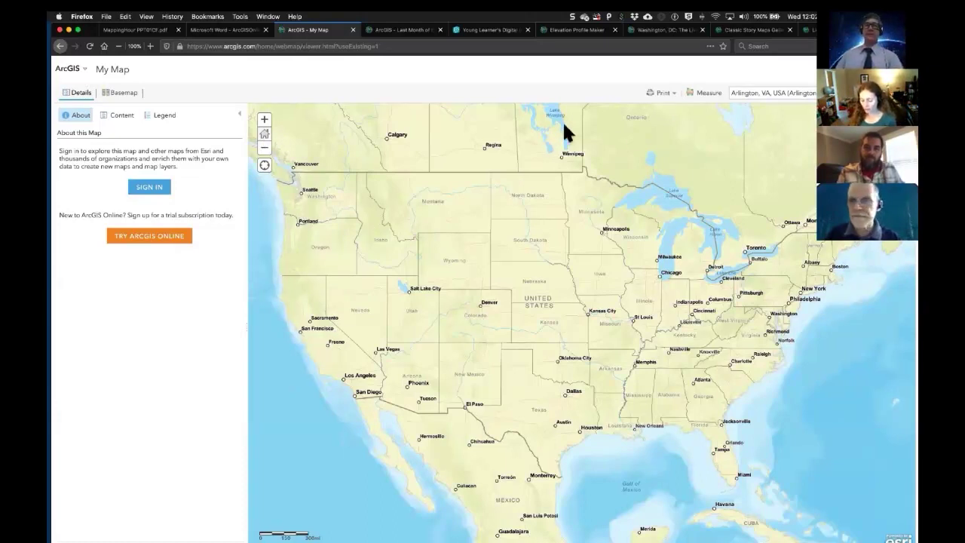
Step: Measure the distance in miles from Los Angeles to New York
{"action": "left_click", "coordinate": [704, 95]}
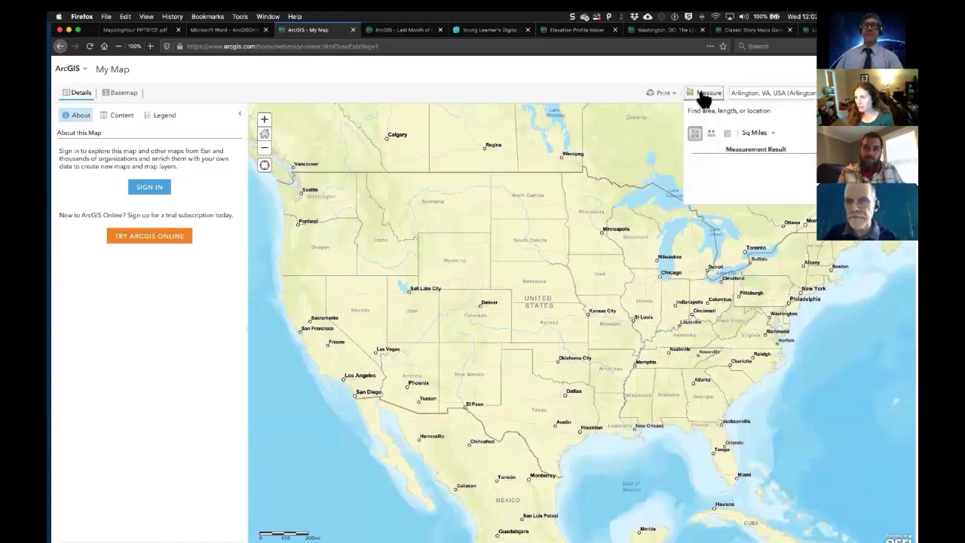
{"action": "left_click", "coordinate": [712, 136]}
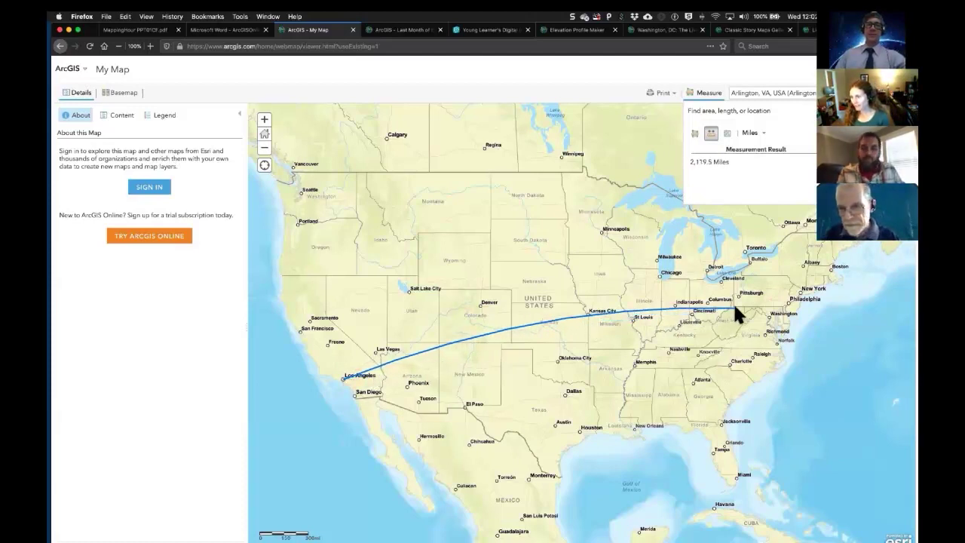
{"action": "double_click", "coordinate": [799, 292]}
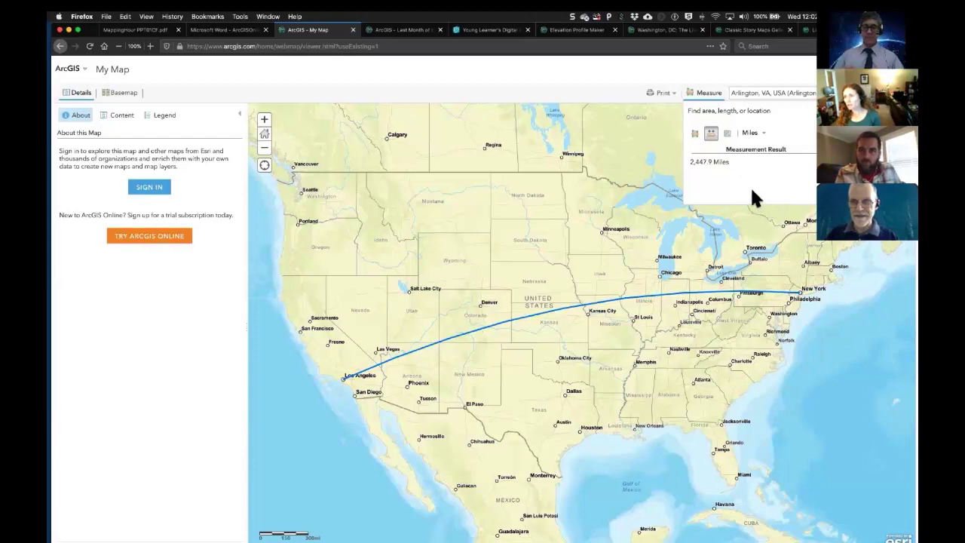
Step: Clear the distance measurement and read the latitude and longitude in degrees of a spot near Kansas City
{"action": "left_click", "coordinate": [712, 136]}
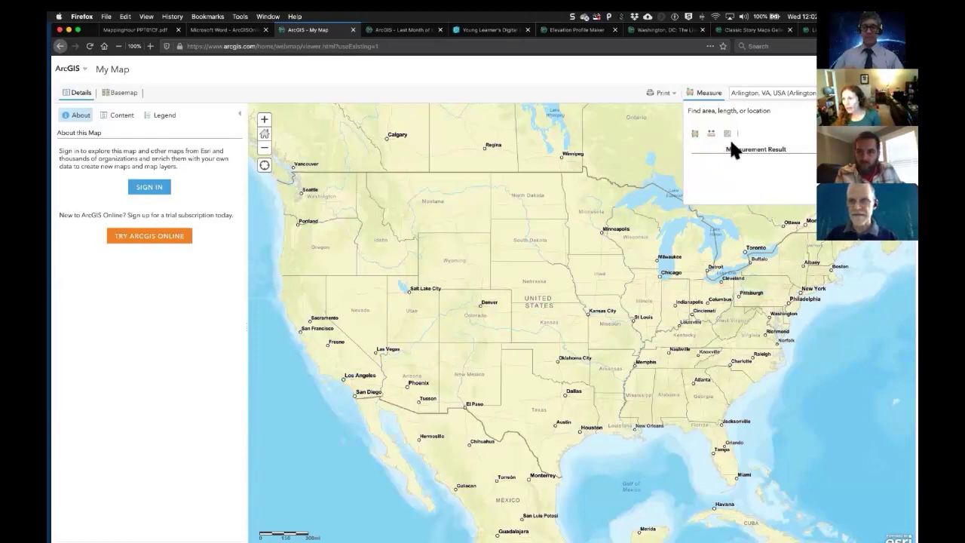
{"action": "left_click", "coordinate": [728, 136]}
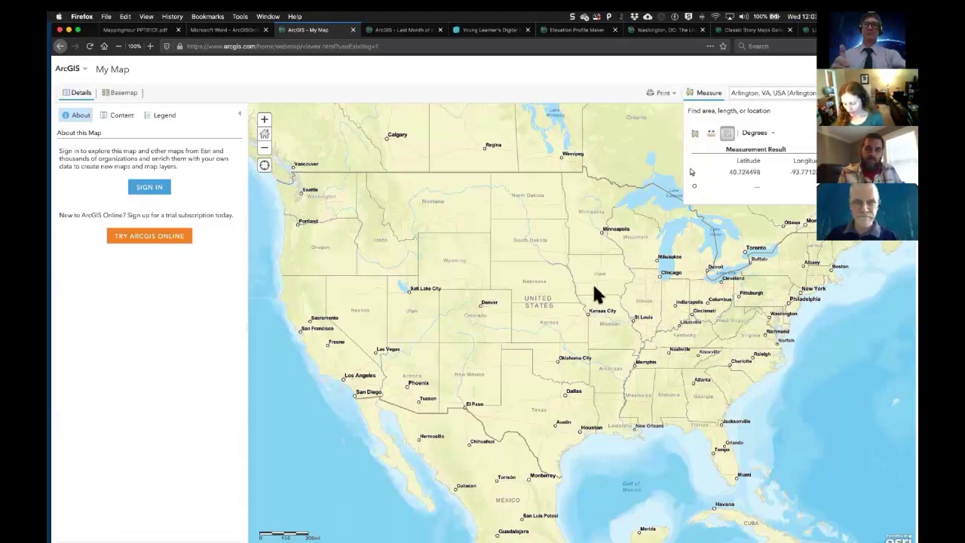
{"action": "left_click", "coordinate": [585, 311]}
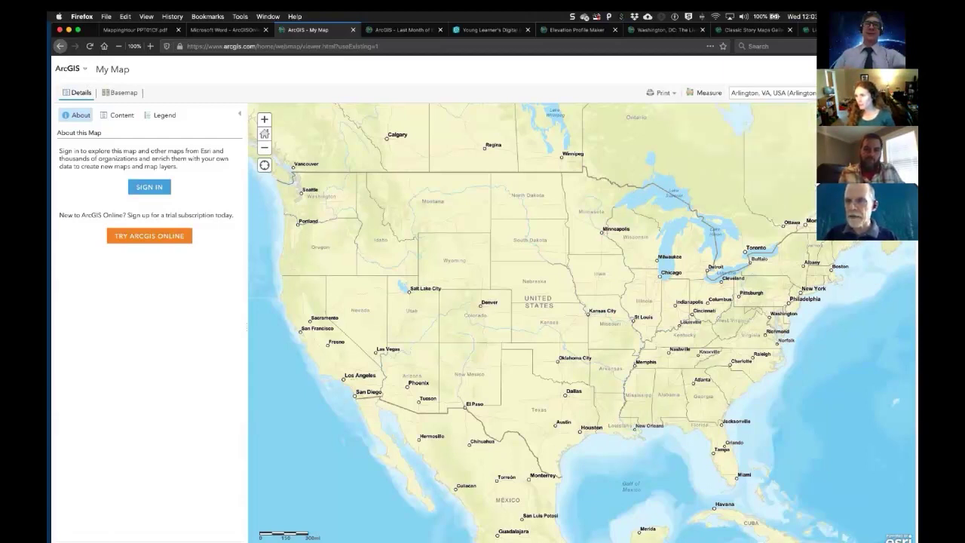
Step: Find the White House in Washington, add the search result to Map Notes, and check the note's pop-up
{"action": "left_click", "coordinate": [732, 92]}
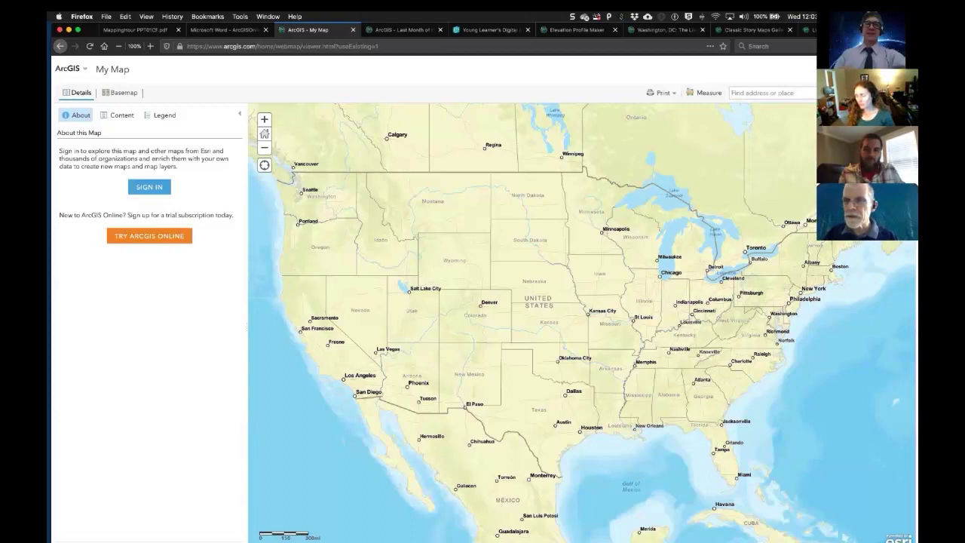
{"action": "type", "text": "white house"}
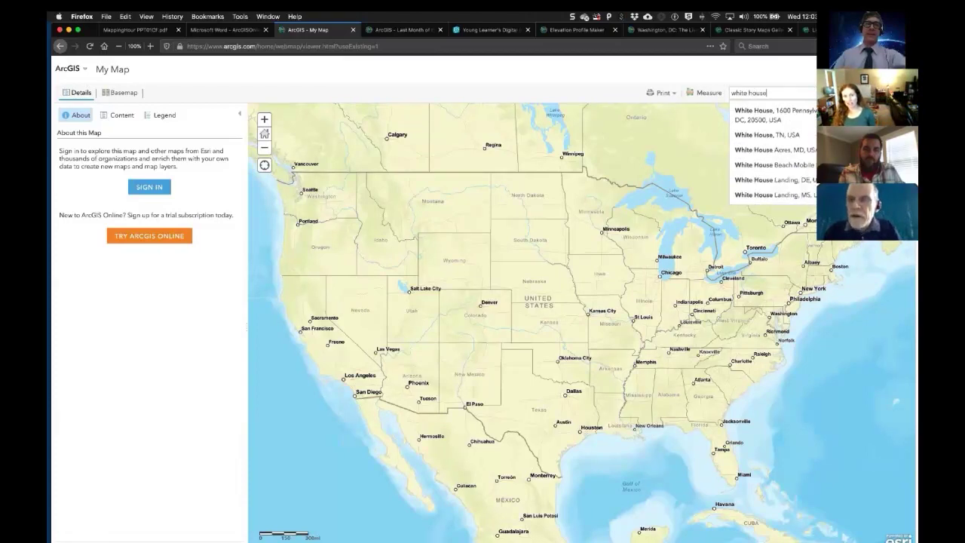
{"action": "key", "text": "Return"}
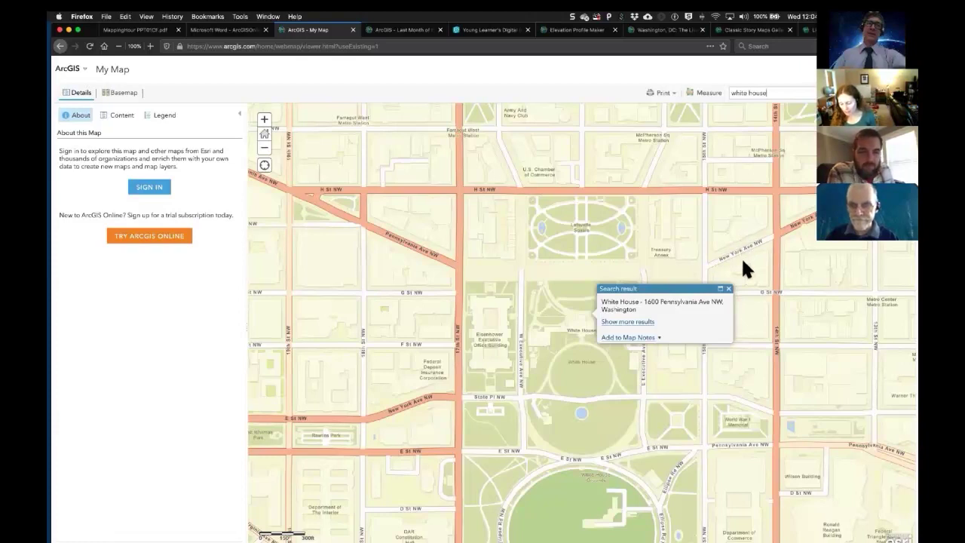
{"action": "left_click", "coordinate": [635, 343]}
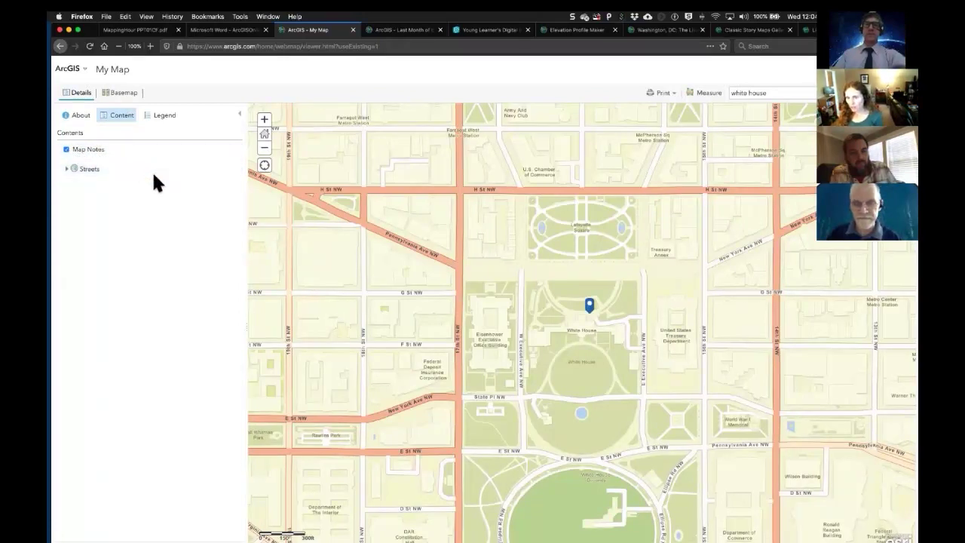
{"action": "left_click", "coordinate": [591, 307]}
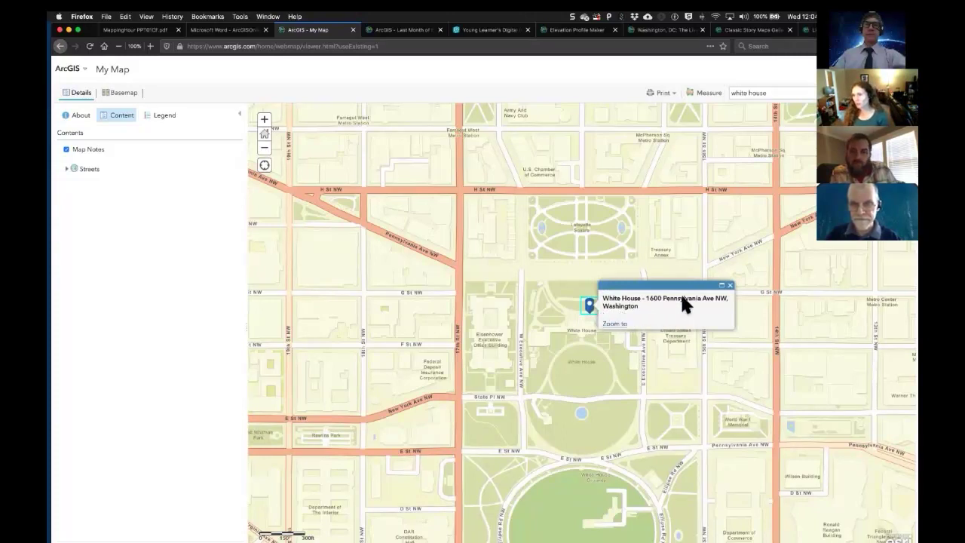
{"action": "left_click", "coordinate": [730, 286]}
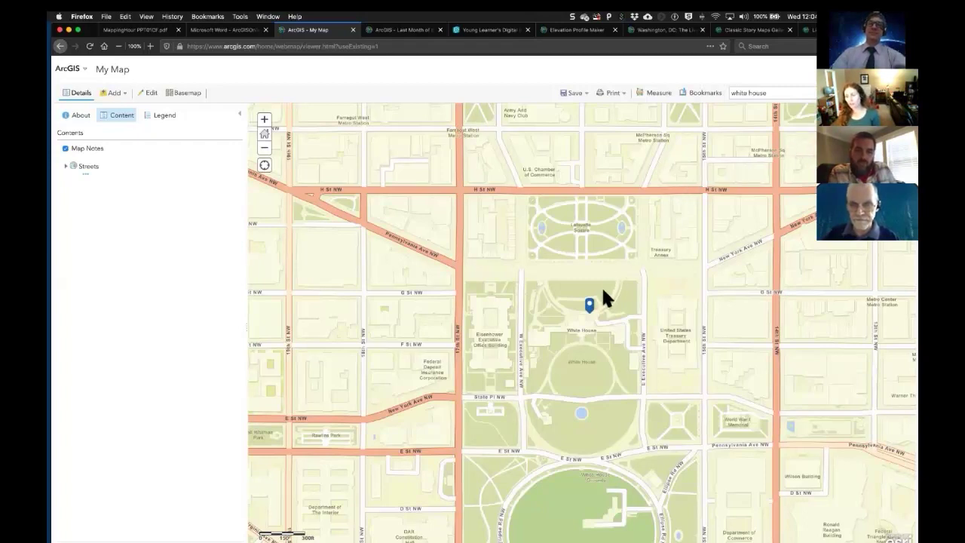
Step: Edit the White House map note and choose the red house symbol from the People Places category
{"action": "left_click", "coordinate": [590, 303]}
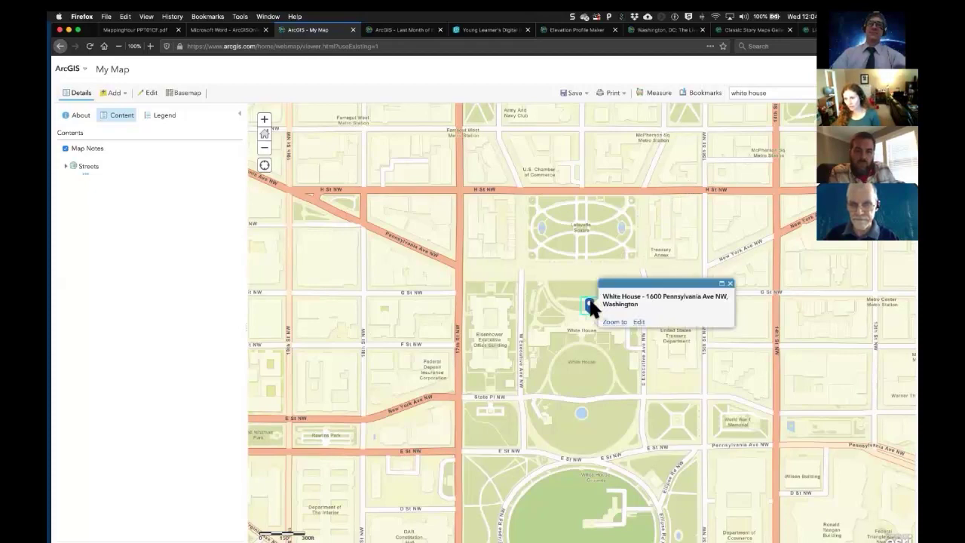
{"action": "left_click", "coordinate": [639, 323]}
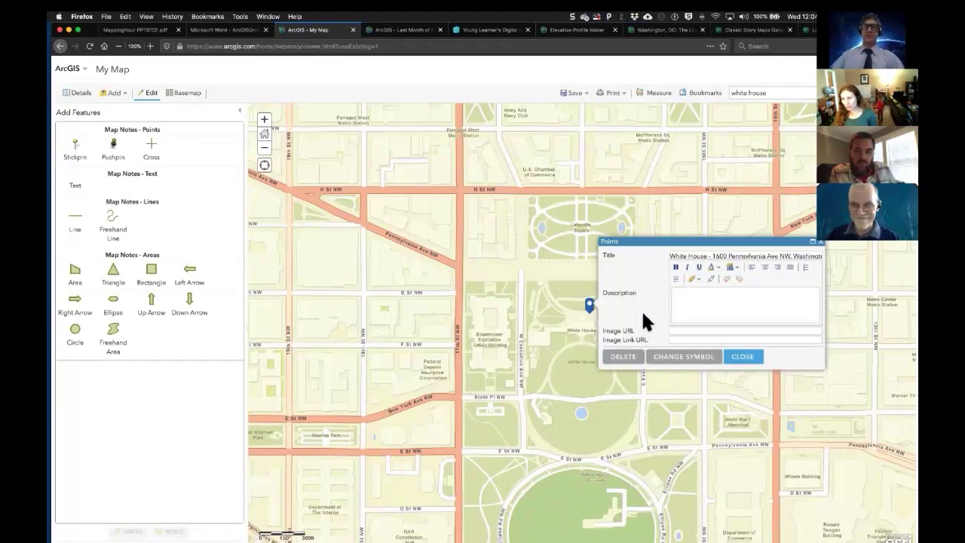
{"action": "left_click", "coordinate": [693, 364]}
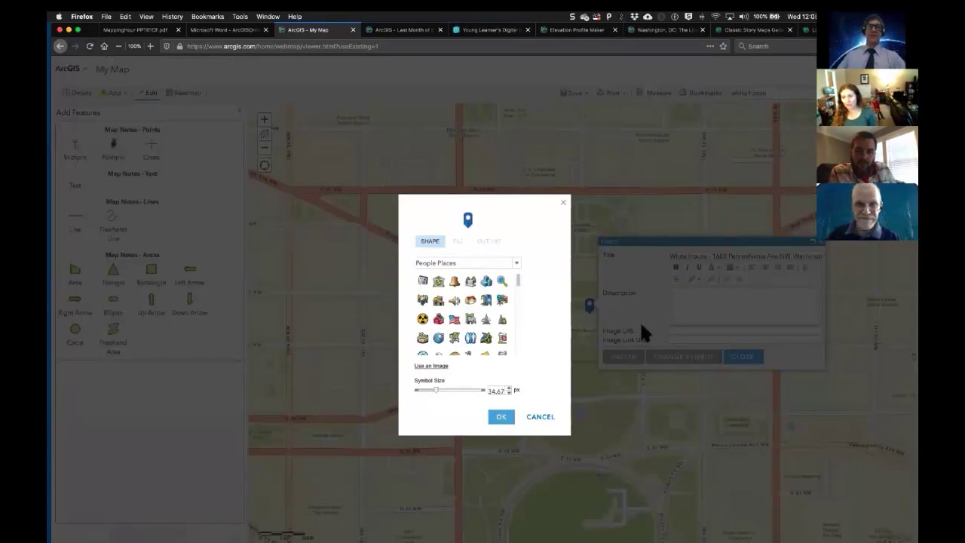
{"action": "left_click", "coordinate": [517, 266]}
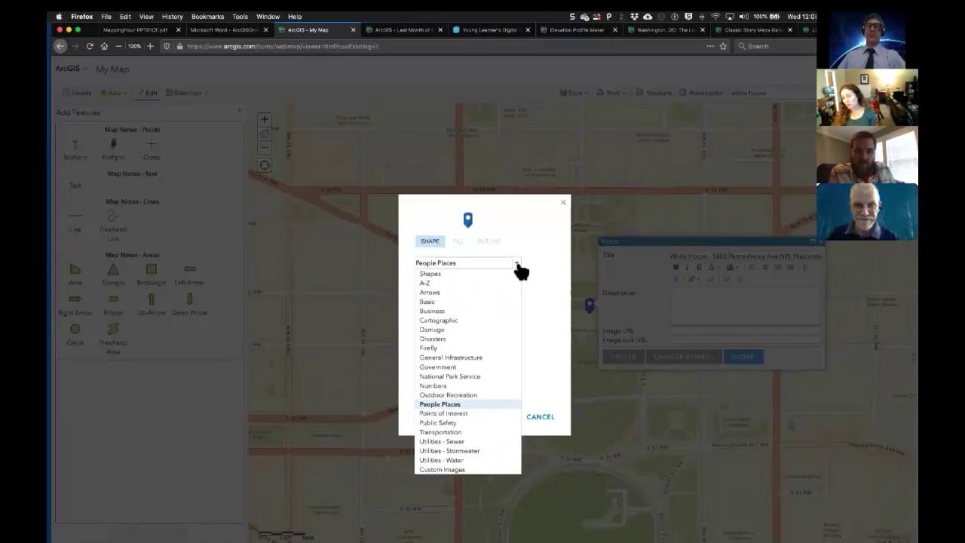
{"action": "left_click", "coordinate": [507, 274]}
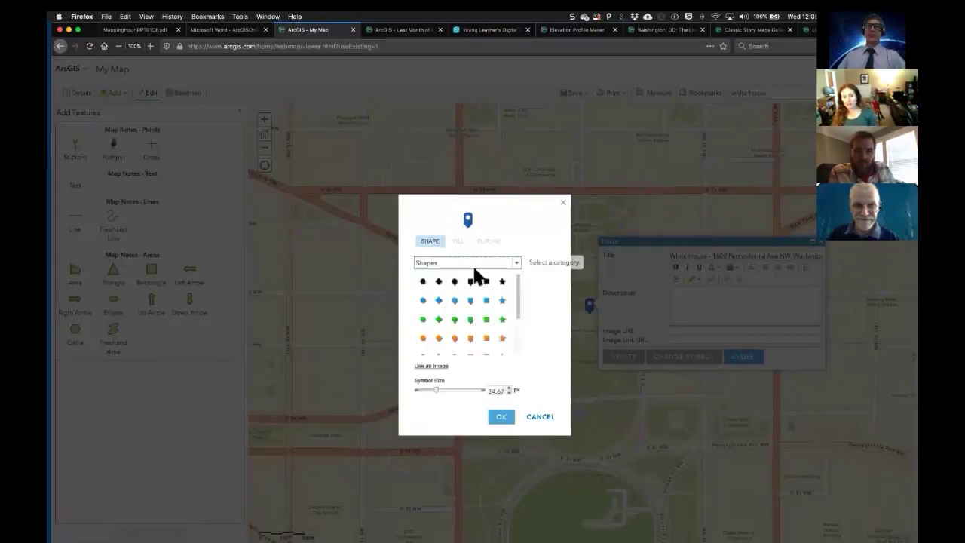
{"action": "left_click", "coordinate": [519, 266]}
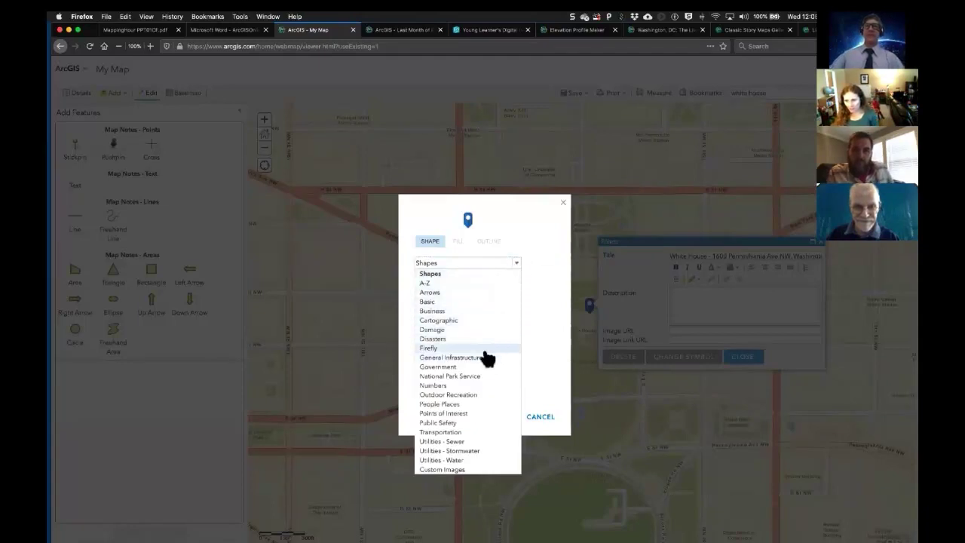
{"action": "left_click", "coordinate": [440, 404]}
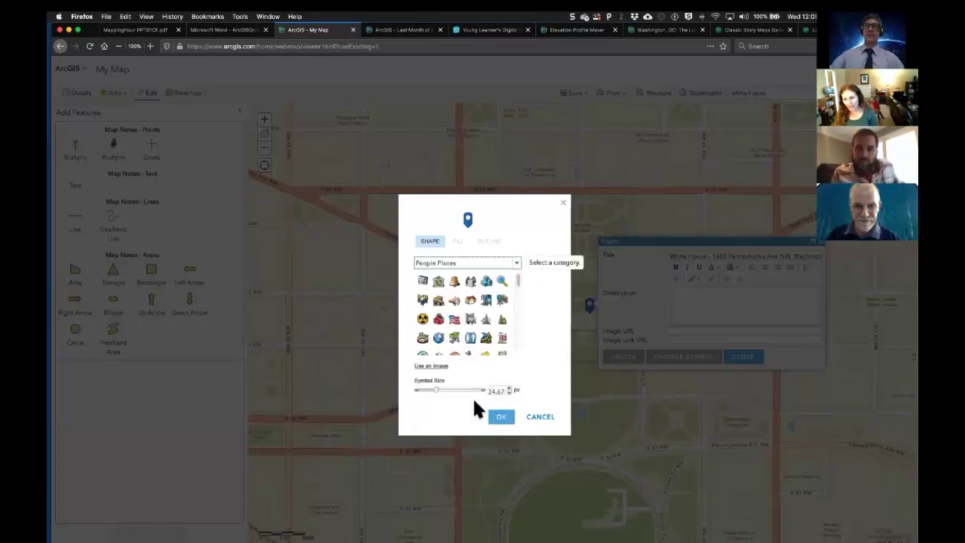
{"action": "left_click", "coordinate": [438, 318]}
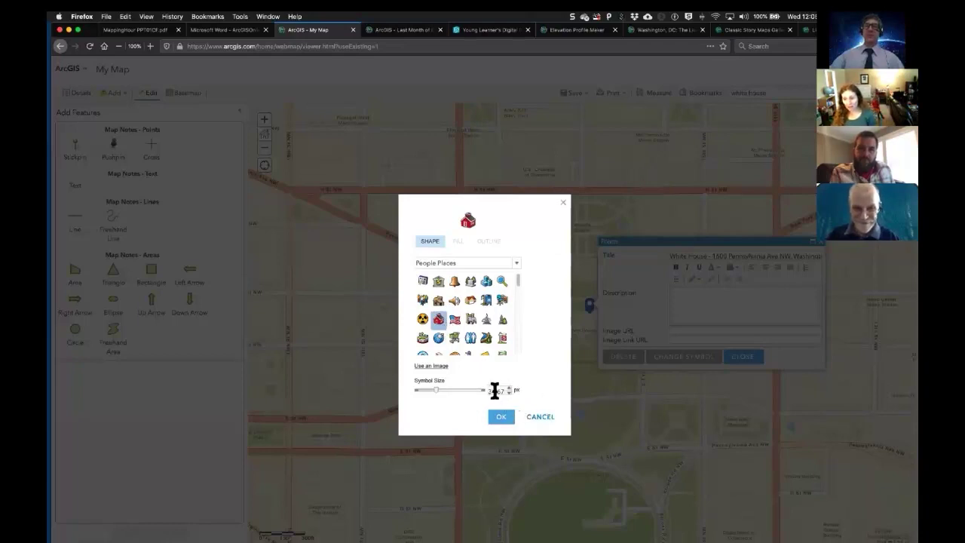
Step: Set the red house symbol's size to 80 px, apply it, and finish editing the White House note
{"action": "left_click_drag", "start_coordinate": [488, 390], "coordinate": [512, 386]}
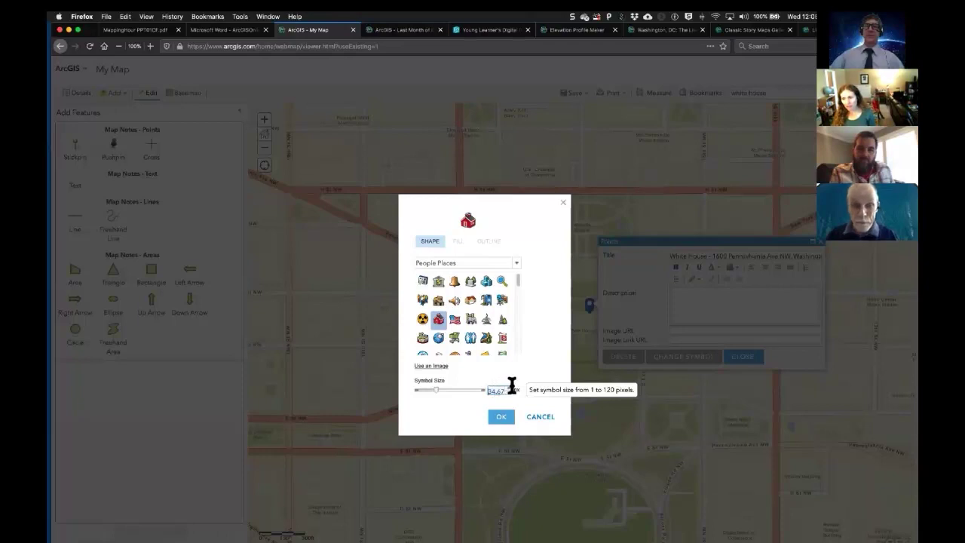
{"action": "left_click", "coordinate": [496, 389]}
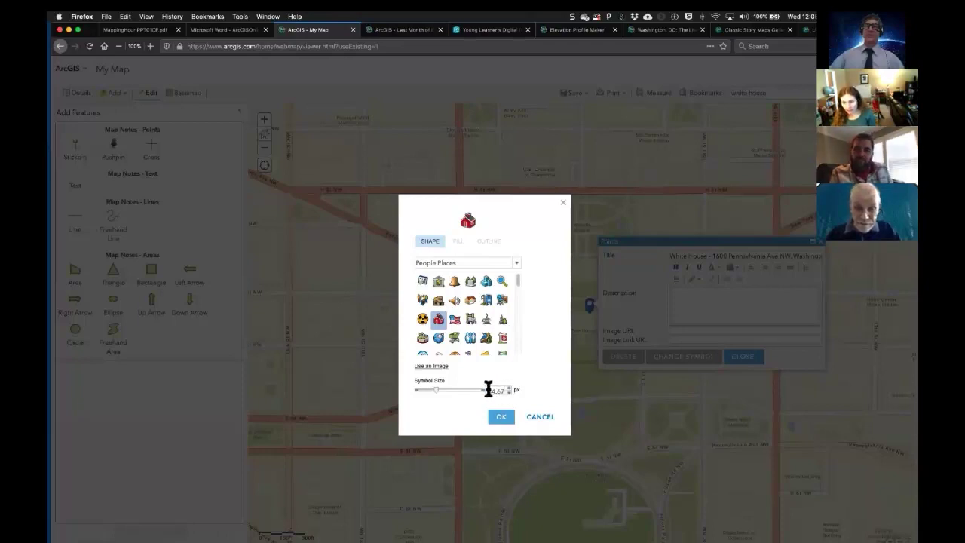
{"action": "left_click_drag", "start_coordinate": [489, 390], "coordinate": [504, 390]}
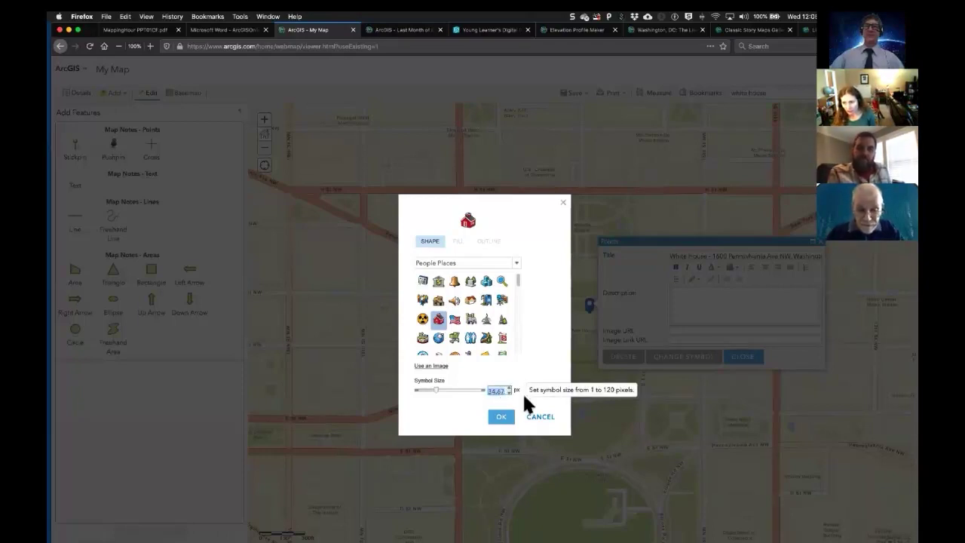
{"action": "type", "text": "80"}
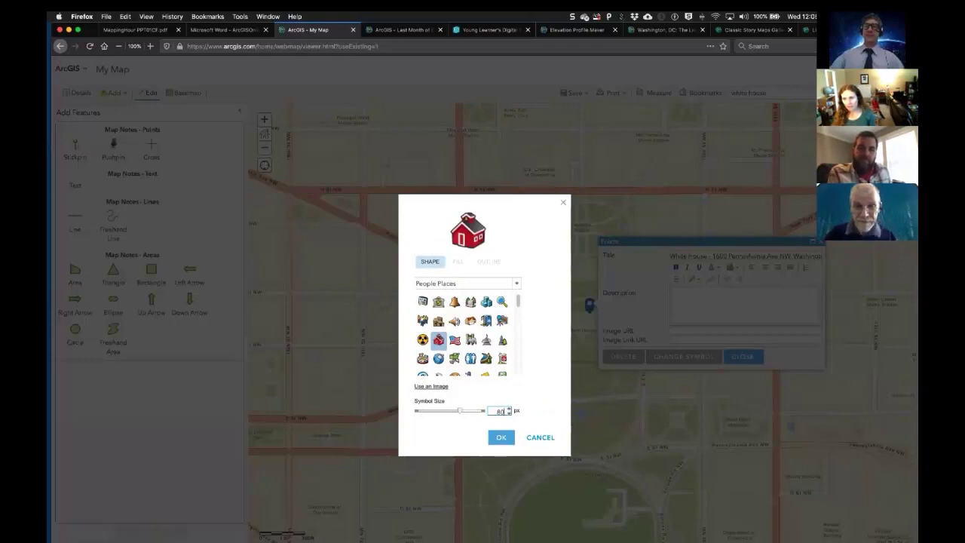
{"action": "left_click", "coordinate": [509, 436]}
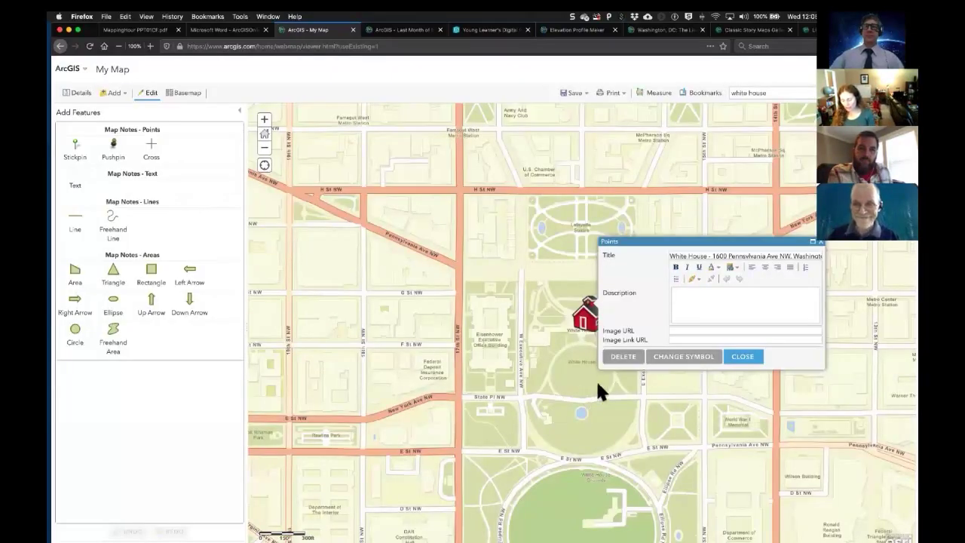
{"action": "left_click", "coordinate": [757, 362]}
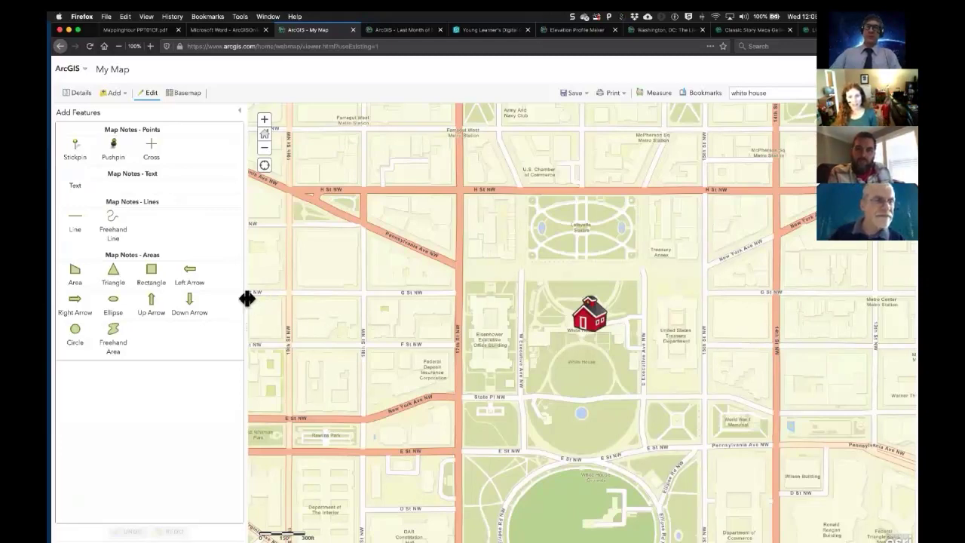
Step: Place a Pushpin map note northwest of the White House, between H St and G St, keeping its default details
{"action": "left_click", "coordinate": [111, 146]}
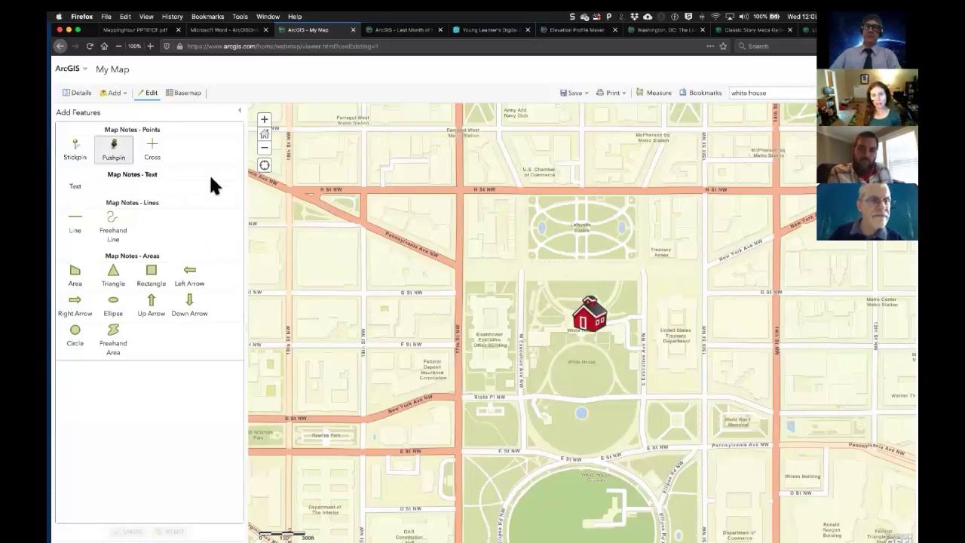
{"action": "left_click", "coordinate": [328, 256]}
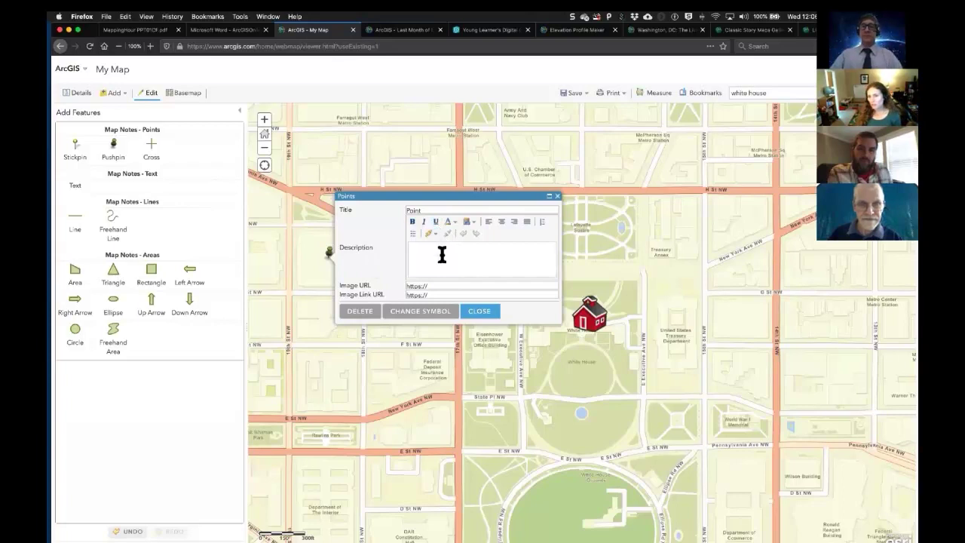
{"action": "left_click", "coordinate": [478, 311]}
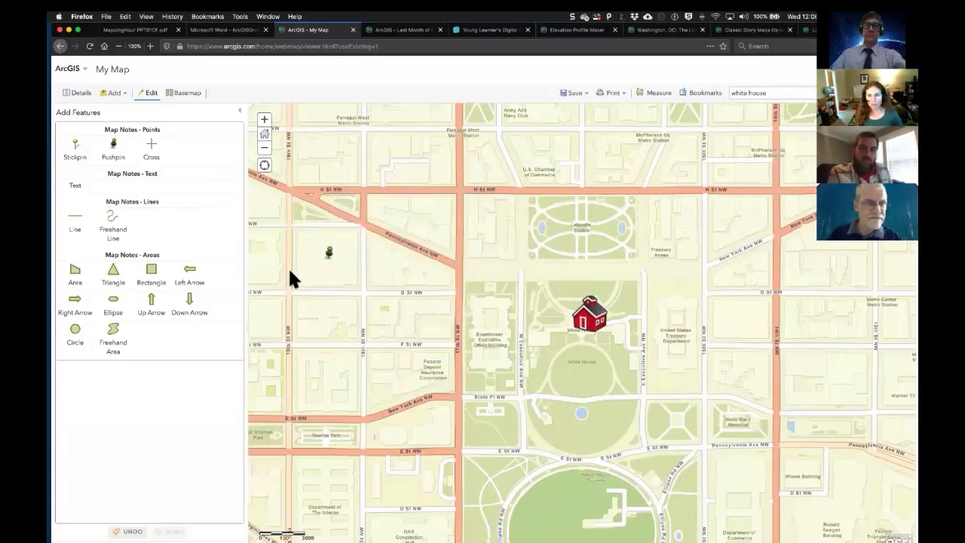
Step: Draw a large Freehand Area map note around the White House, reaching into the Ellipse, and keep its default details
{"action": "left_click", "coordinate": [114, 333]}
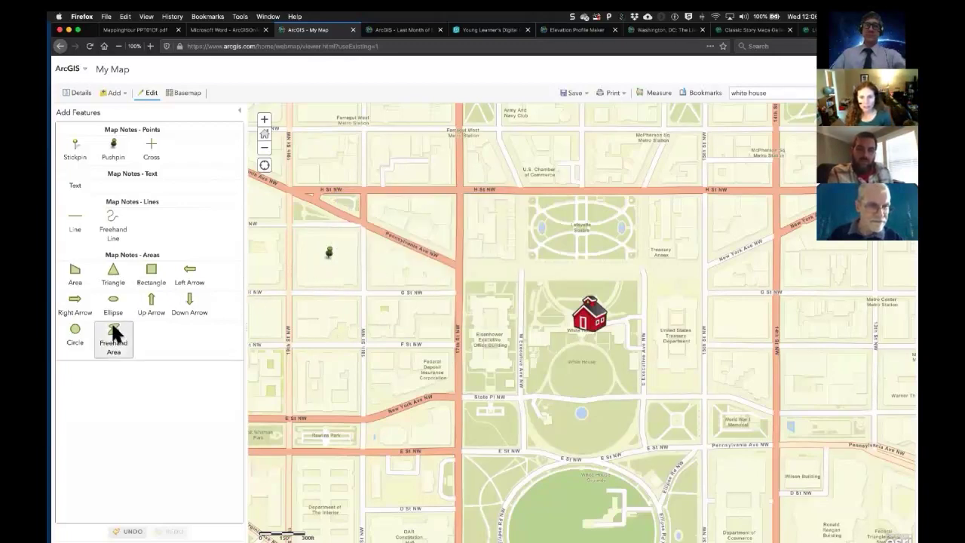
{"action": "mouse_move", "coordinate": [402, 308]}
{"action": "left_mouse_down"}
{"action": "mouse_move", "coordinate": [434, 260]}
{"action": "mouse_move", "coordinate": [631, 292]}
{"action": "mouse_move", "coordinate": [677, 349]}
{"action": "mouse_move", "coordinate": [749, 388]}
{"action": "mouse_move", "coordinate": [640, 425]}
{"action": "mouse_move", "coordinate": [623, 460]}
{"action": "mouse_move", "coordinate": [629, 519]}
{"action": "mouse_move", "coordinate": [548, 511]}
{"action": "mouse_move", "coordinate": [540, 440]}
{"action": "mouse_move", "coordinate": [501, 380]}
{"action": "mouse_move", "coordinate": [422, 437]}
{"action": "mouse_move", "coordinate": [348, 388]}
{"action": "mouse_move", "coordinate": [380, 301]}
{"action": "left_mouse_up"}
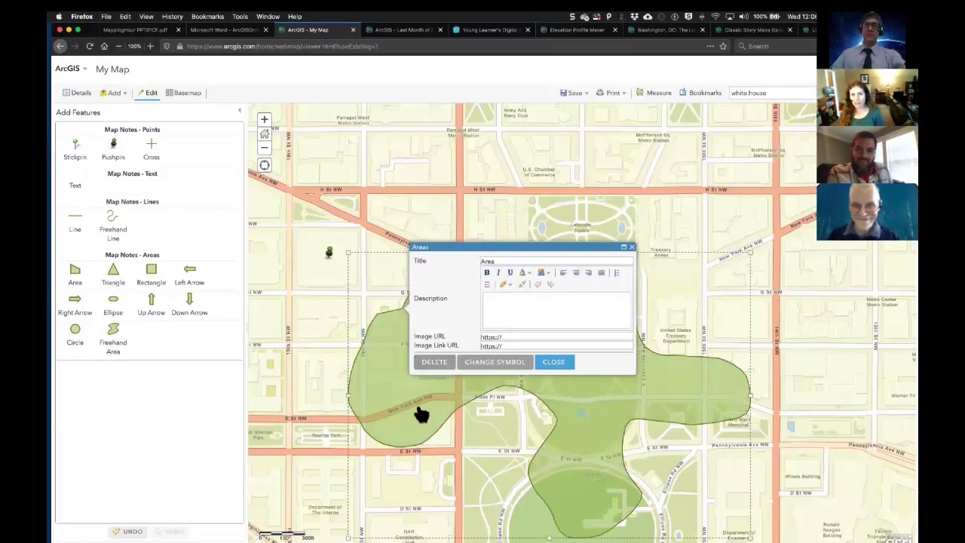
{"action": "left_click", "coordinate": [556, 362]}
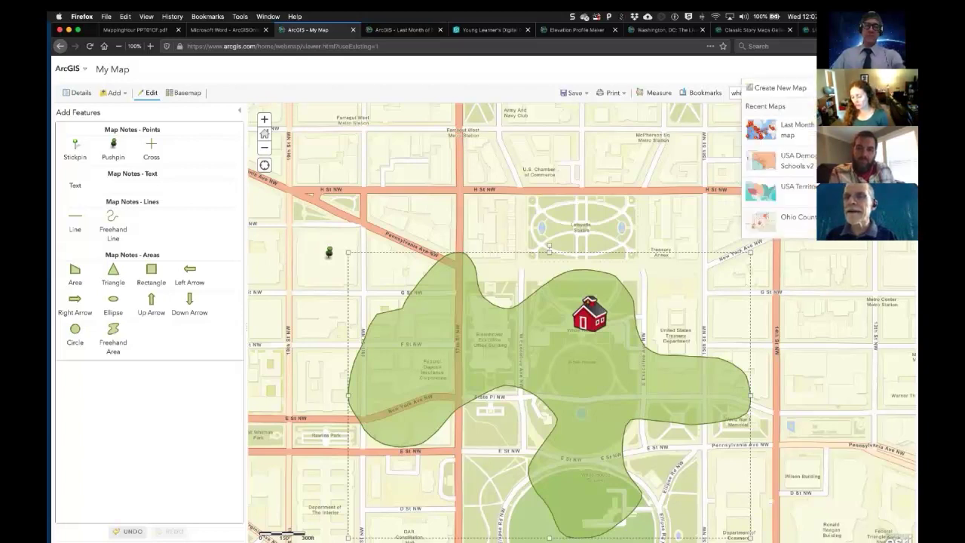
Step: Create a new map, discarding the unsaved map notes
{"action": "left_click", "coordinate": [788, 89]}
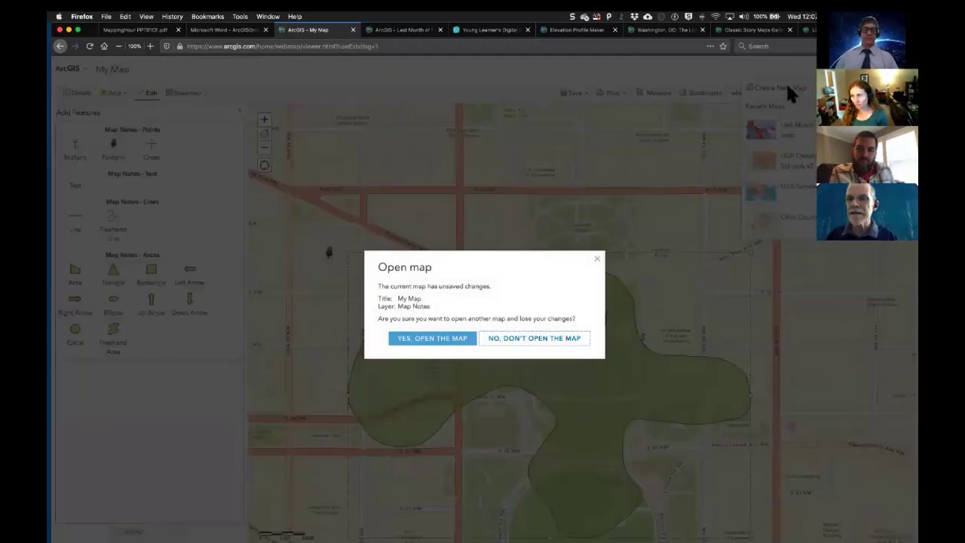
{"action": "left_click", "coordinate": [445, 338]}
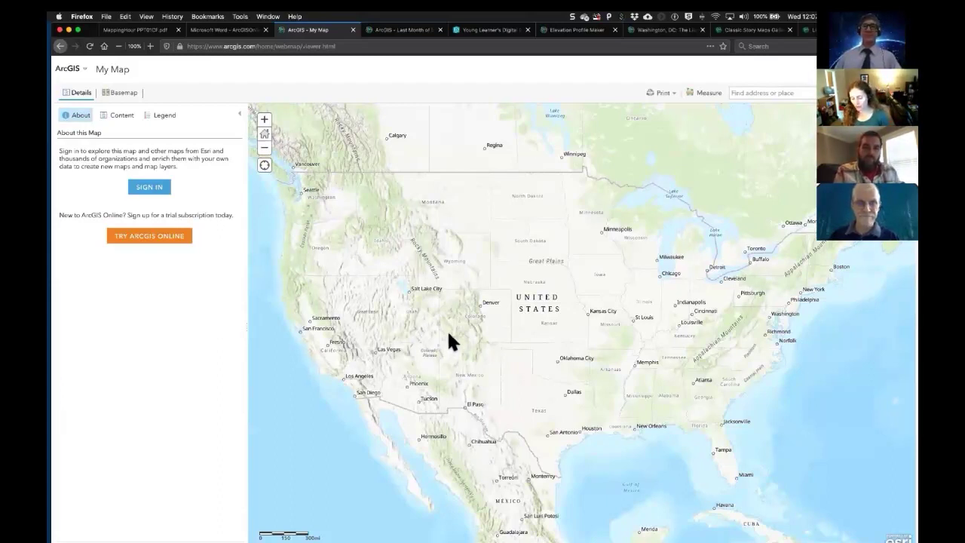
{"action": "left_click", "coordinate": [266, 148]}
{"action": "left_click", "coordinate": [266, 149]}
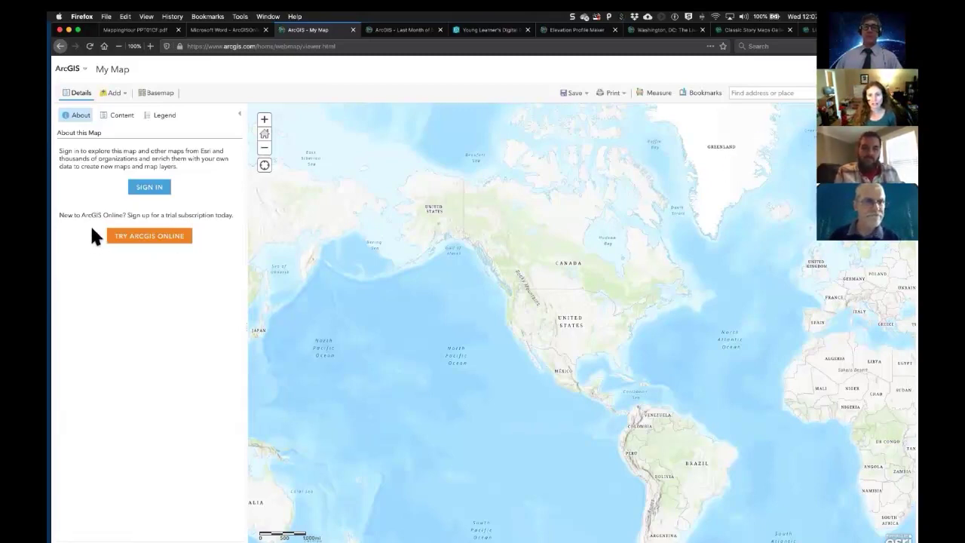
Step: Search ArcGIS Online for layers matching "2012 population density owner:esri"
{"action": "left_click", "coordinate": [124, 96]}
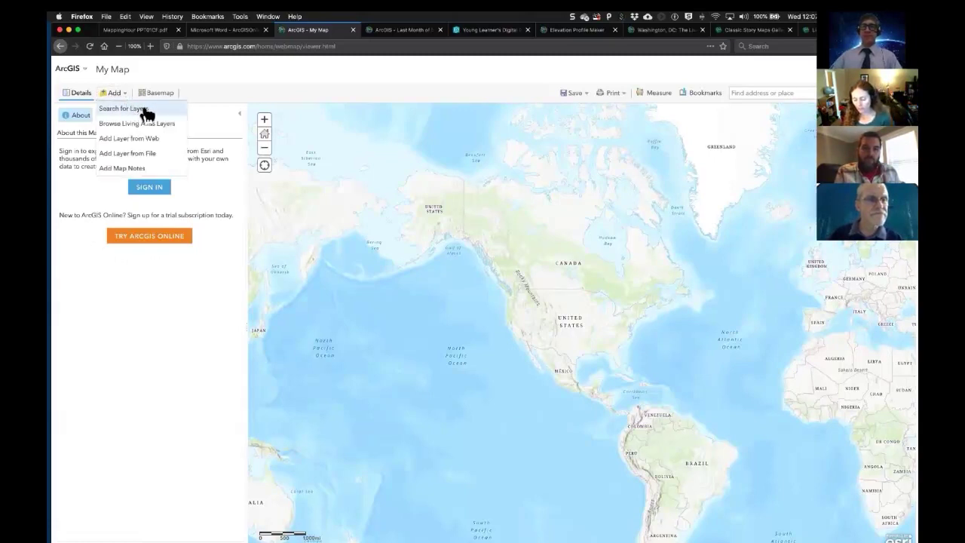
{"action": "left_click", "coordinate": [147, 112]}
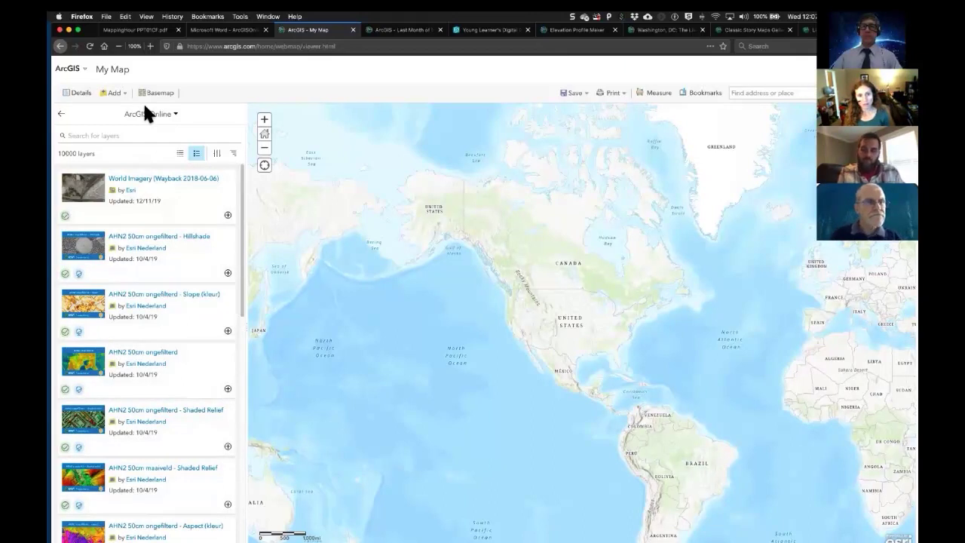
{"action": "left_click", "coordinate": [96, 135]}
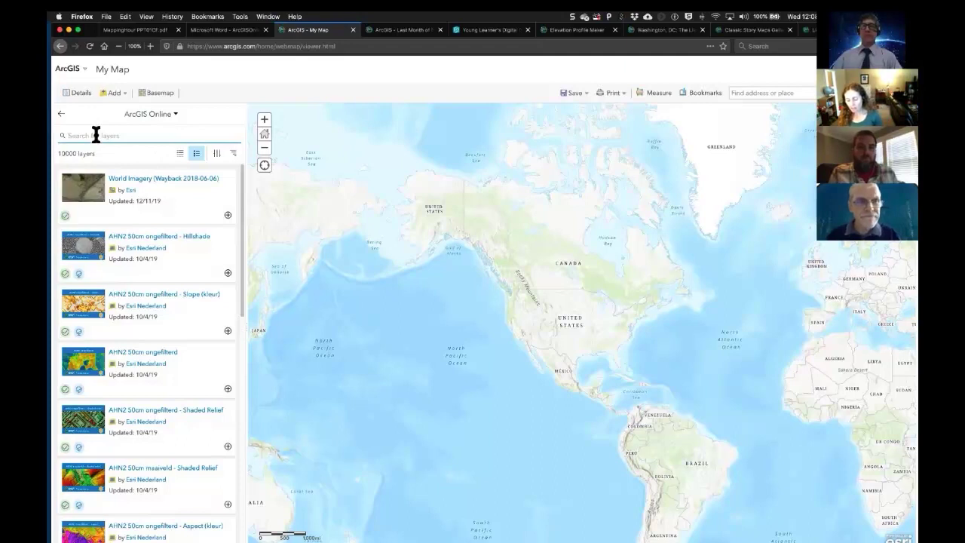
{"action": "type", "text": "2012 p"}
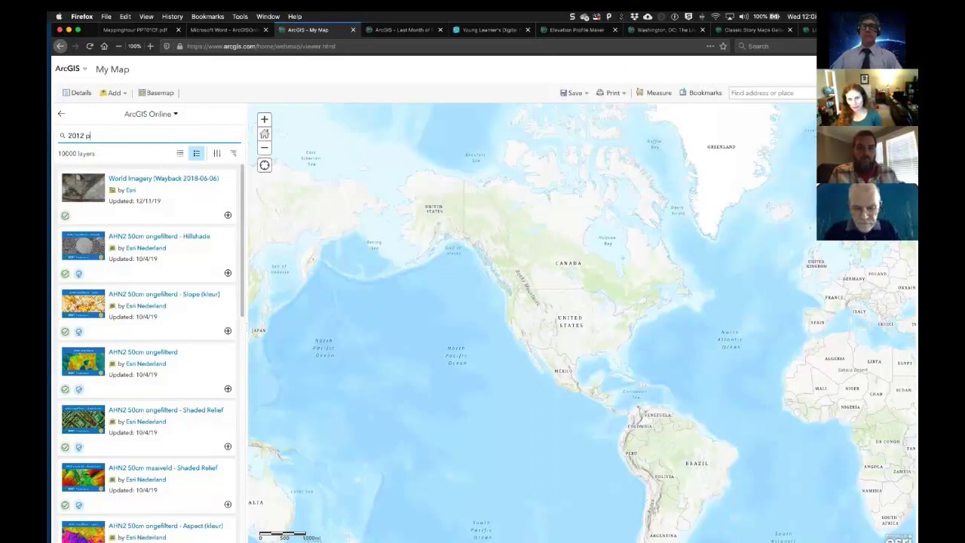
{"action": "type", "text": "opulatio"}
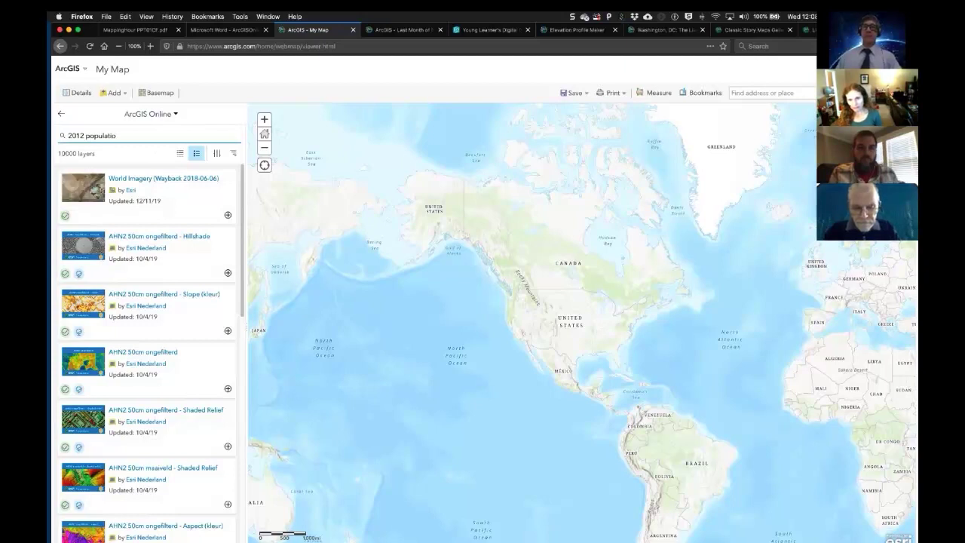
{"action": "type", "text": "n density"}
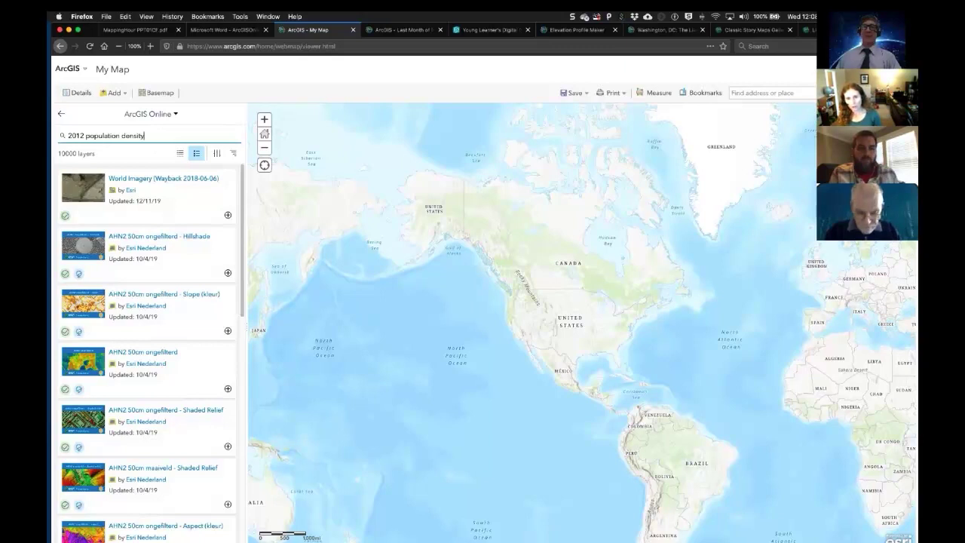
{"action": "type", "text": " ow"}
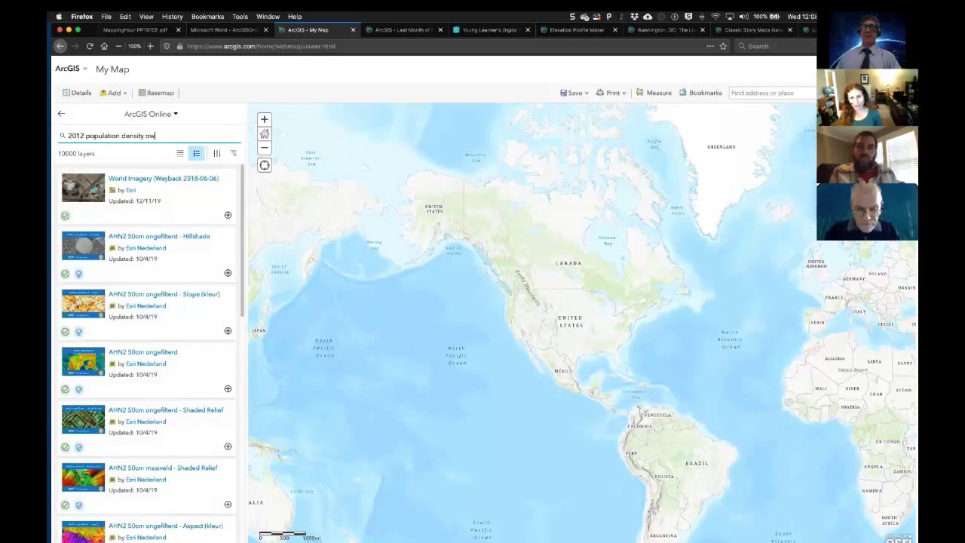
{"action": "type", "text": "ner:"}
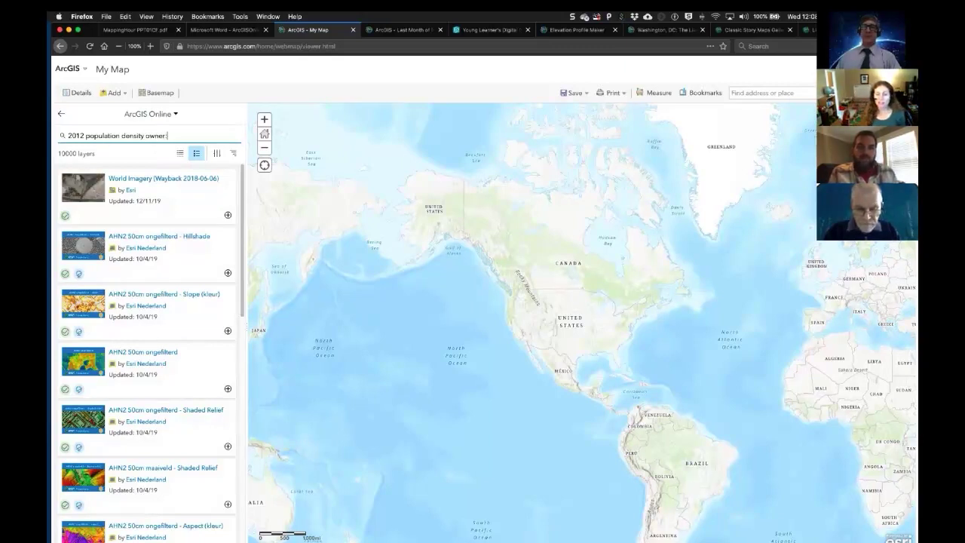
{"action": "type", "text": "esri"}
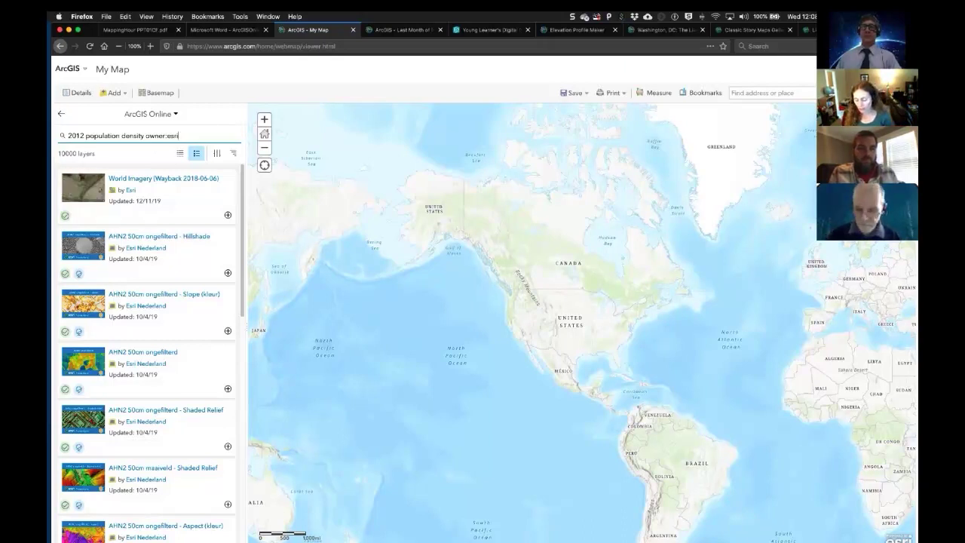
{"action": "key", "text": "Return"}
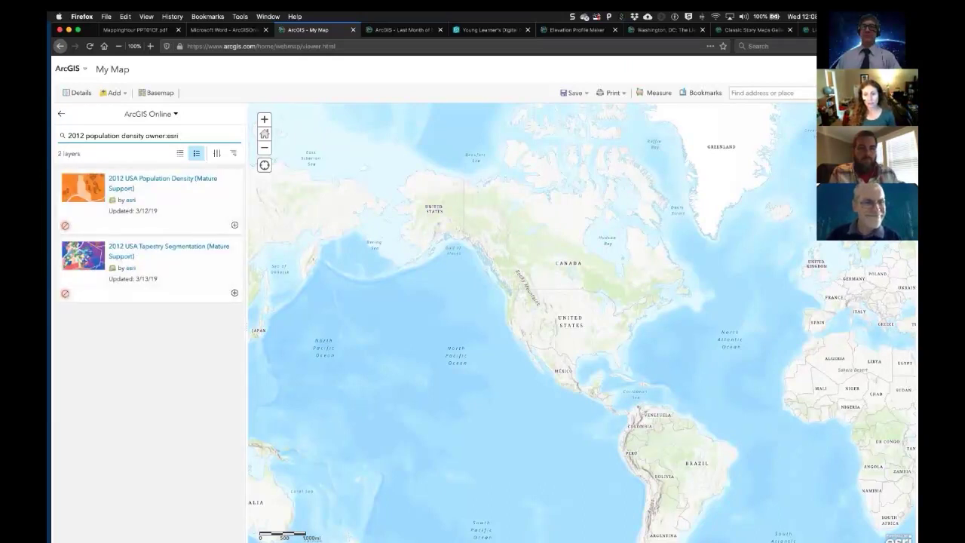
Step: Add the 2012 USA Population Density (Mature Support) layer to the map from its item details, and close the details
{"action": "left_click", "coordinate": [83, 194]}
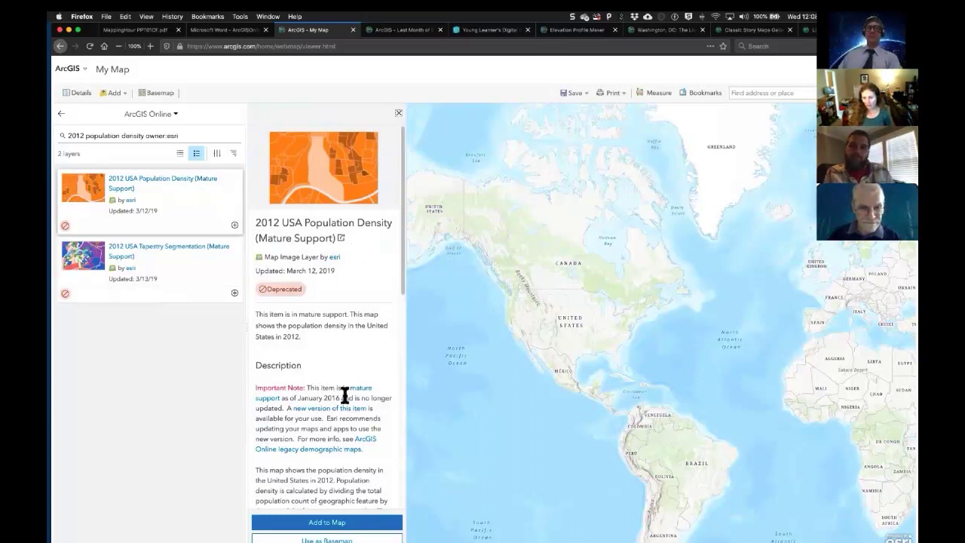
{"action": "left_click", "coordinate": [339, 526]}
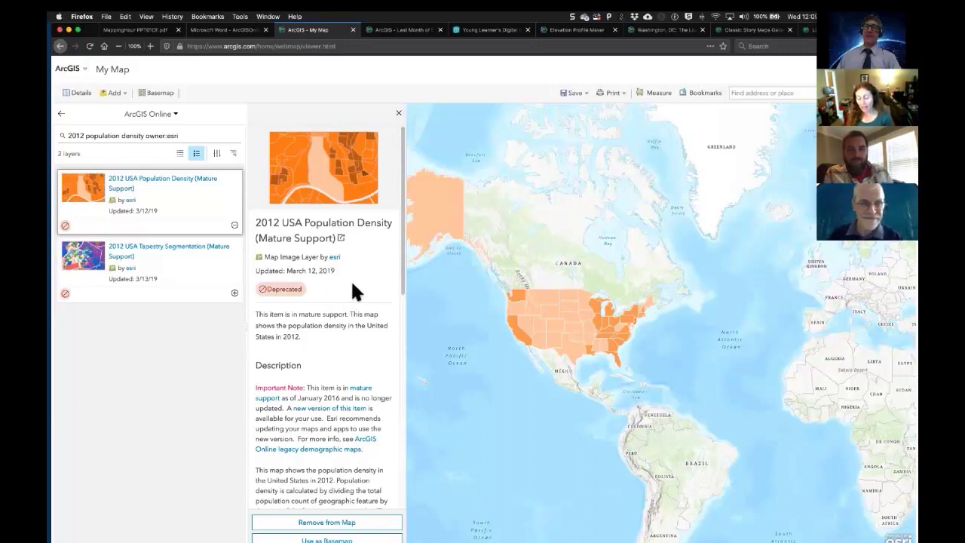
{"action": "left_click", "coordinate": [399, 116]}
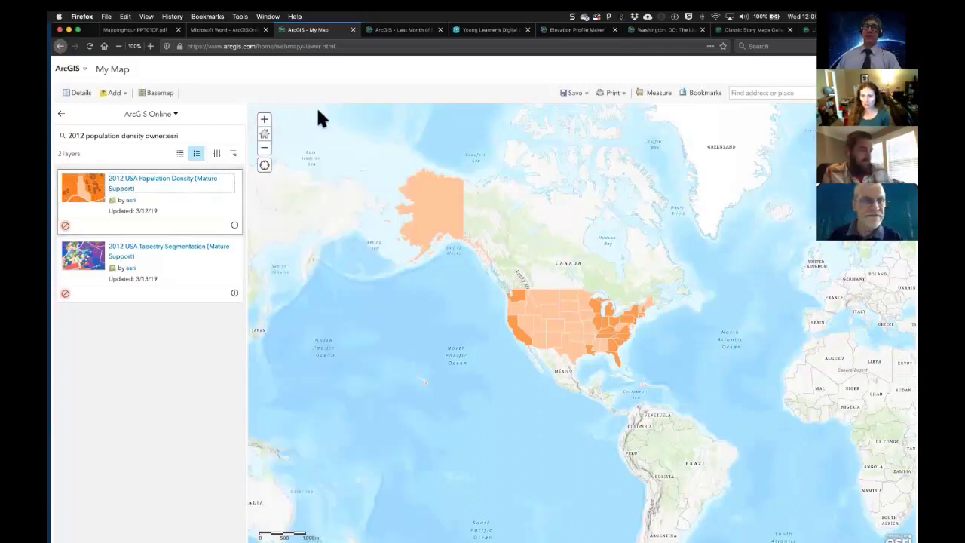
Step: Show the map's list of layers and read the population density pop-up for Alaska
{"action": "left_click", "coordinate": [82, 96]}
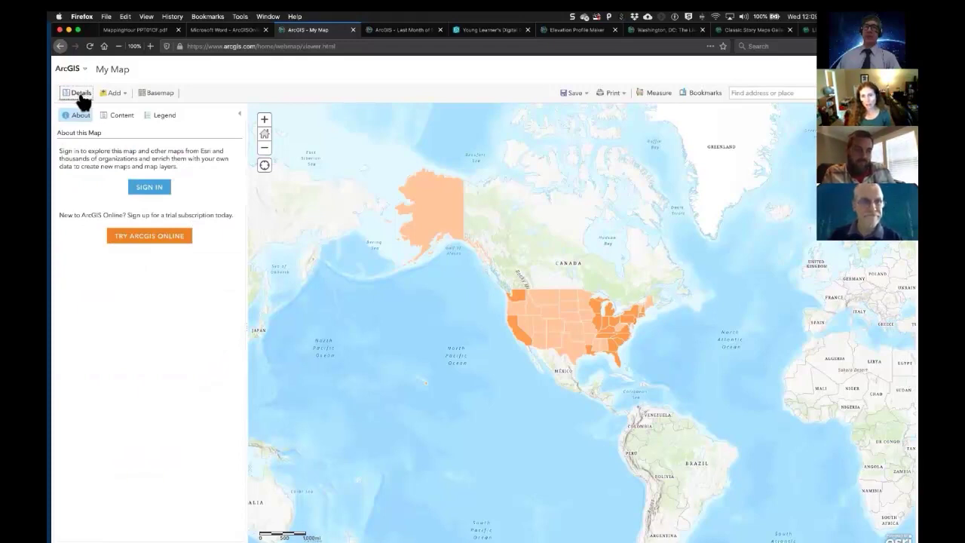
{"action": "left_click", "coordinate": [122, 119]}
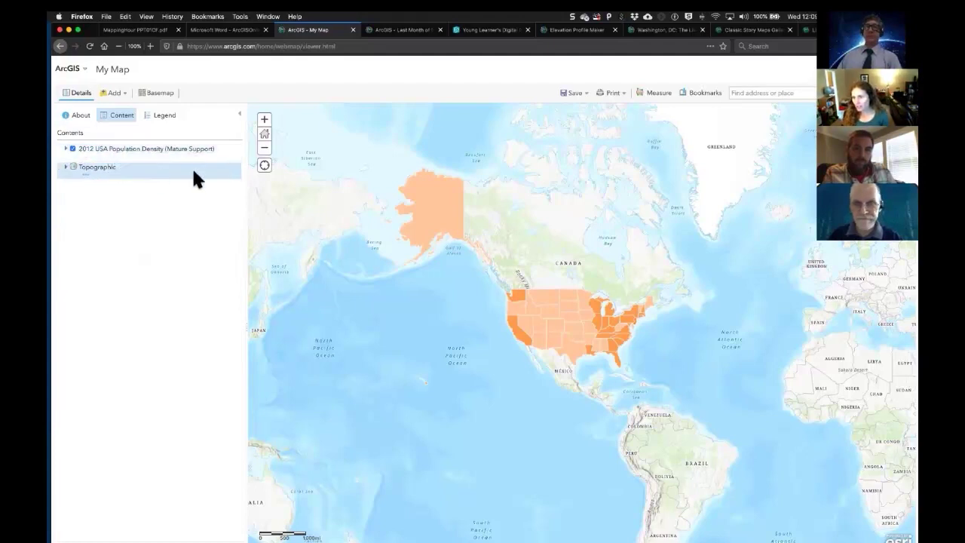
{"action": "left_click", "coordinate": [443, 214]}
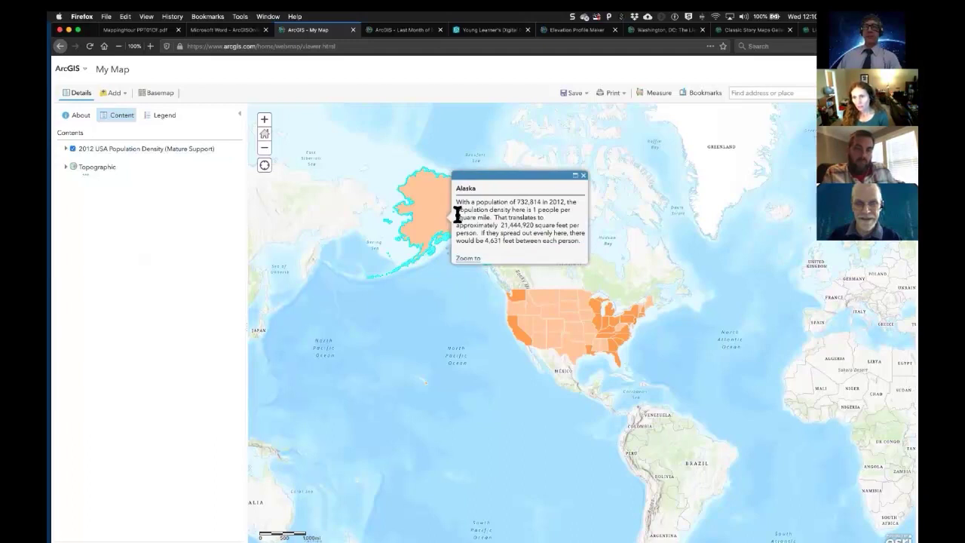
{"action": "left_click", "coordinate": [584, 176]}
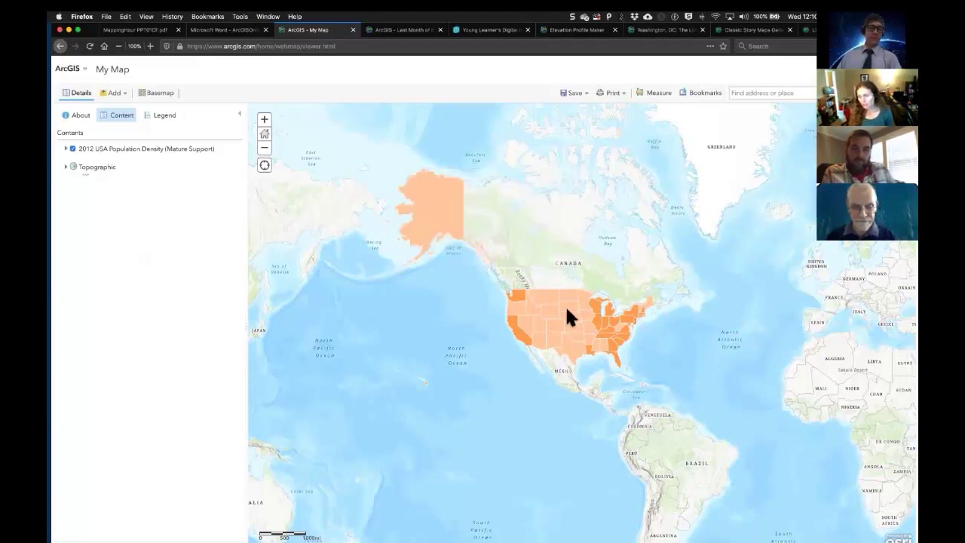
Step: Read the county-level population density pop-ups for San Diego County and Los Angeles County, closing each one
{"action": "scroll", "coordinate": [571, 328], "scroll_direction": "up", "scroll_amount": 1}
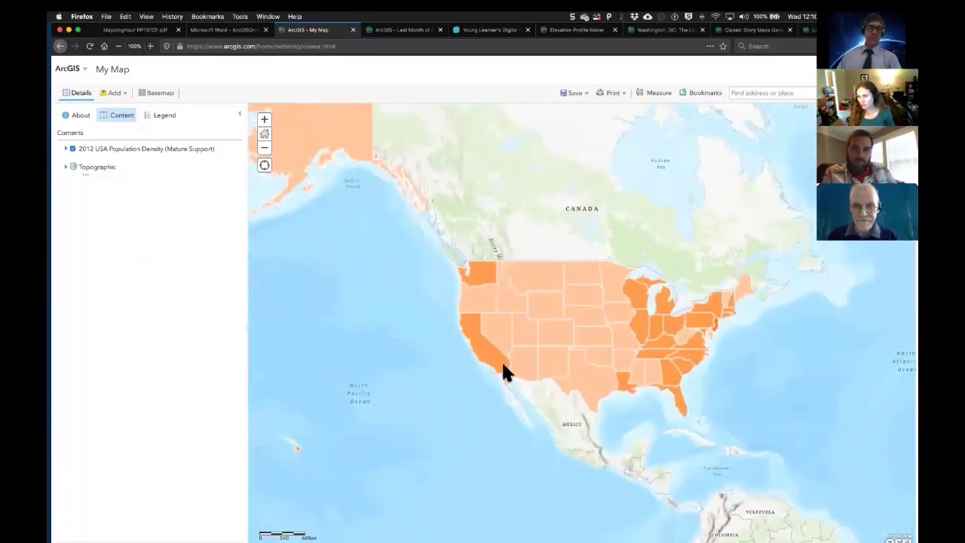
{"action": "scroll", "coordinate": [497, 359], "scroll_direction": "up", "scroll_amount": 1}
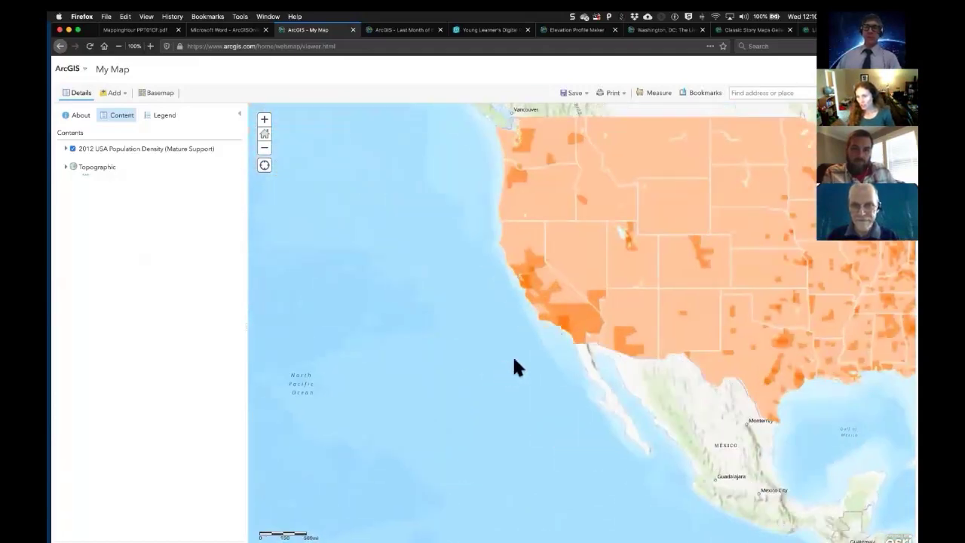
{"action": "left_click", "coordinate": [567, 330]}
{"action": "scroll", "coordinate": [567, 330], "scroll_direction": "up", "scroll_amount": 1}
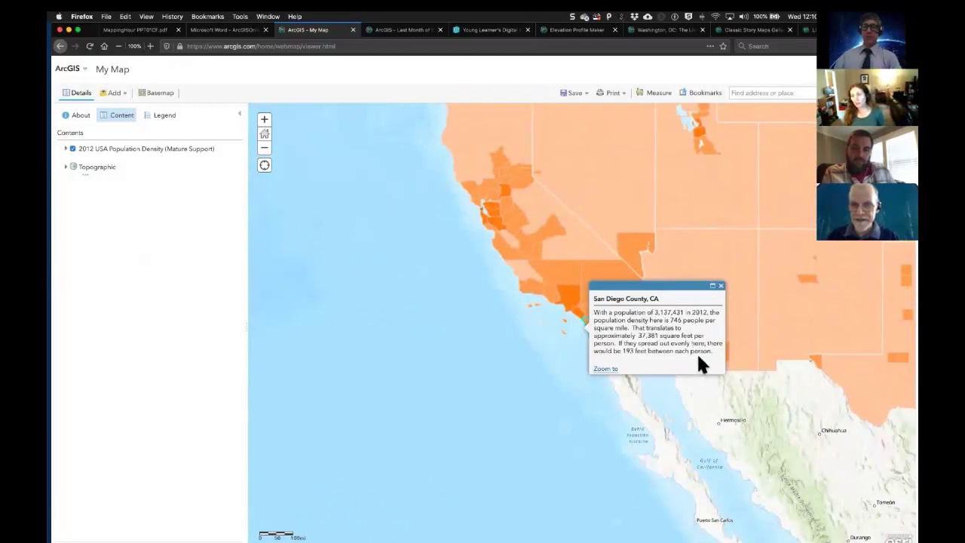
{"action": "left_click", "coordinate": [720, 286]}
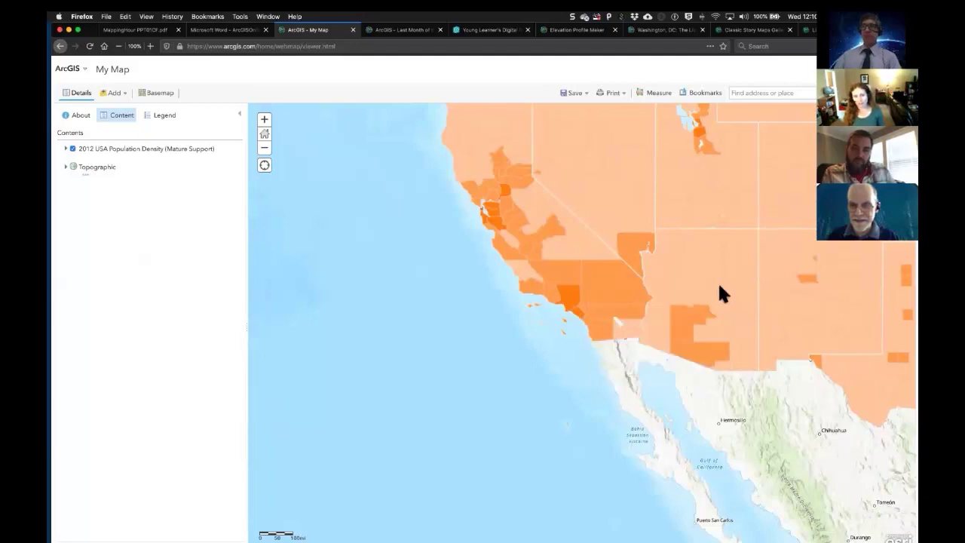
{"action": "left_click", "coordinate": [572, 298]}
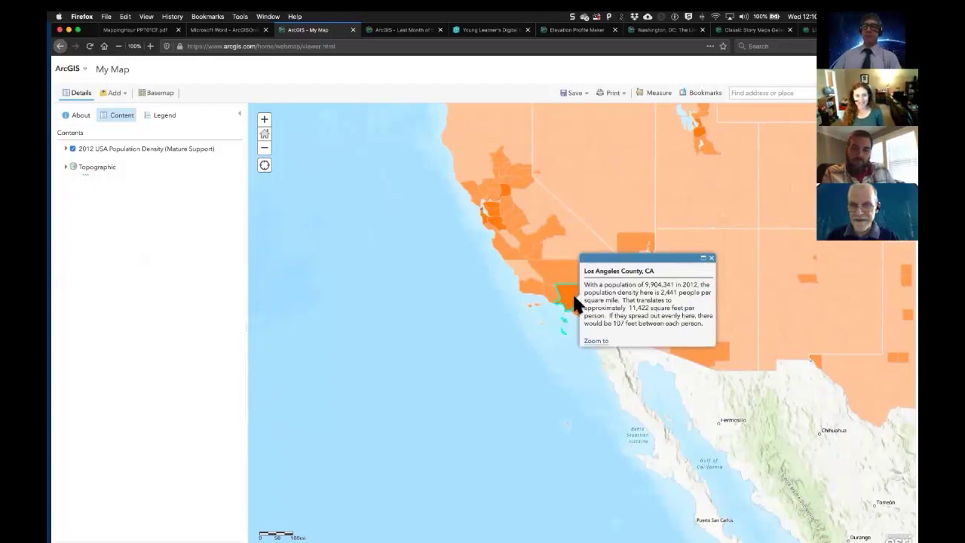
{"action": "left_click", "coordinate": [711, 258]}
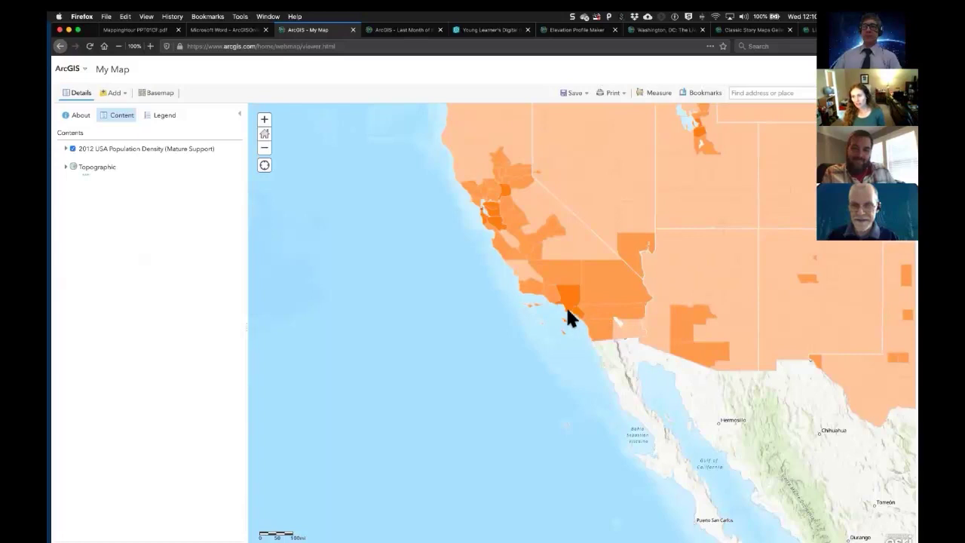
Step: Display the population density legend and compare its county-level and tract-level classes for Southern California
{"action": "scroll", "coordinate": [570, 320], "scroll_direction": "up", "scroll_amount": 2}
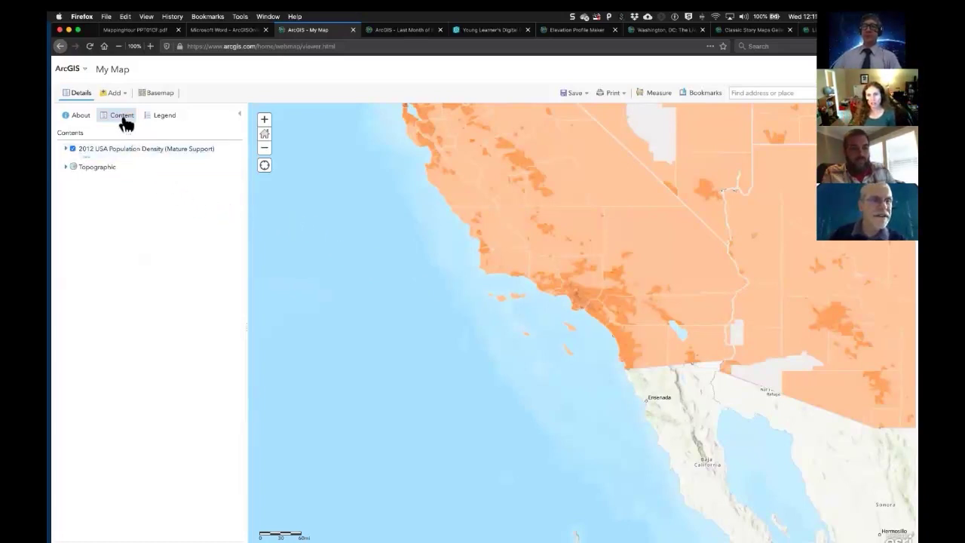
{"action": "left_click", "coordinate": [168, 119]}
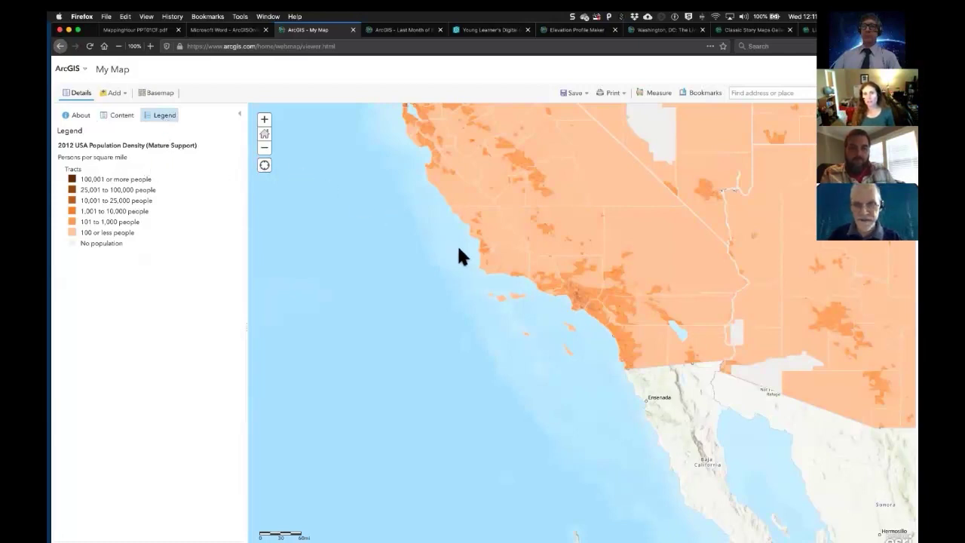
{"action": "left_click", "coordinate": [265, 150]}
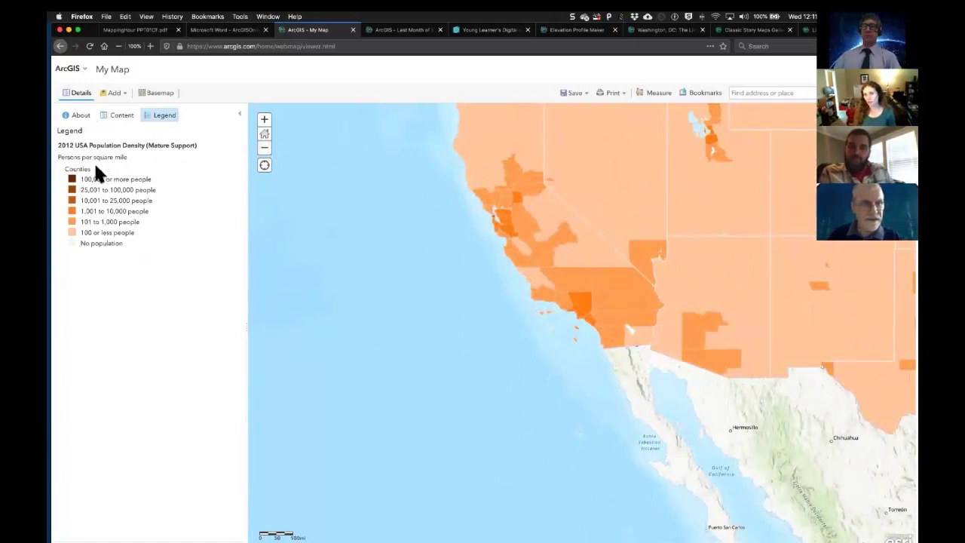
{"action": "left_click", "coordinate": [266, 120]}
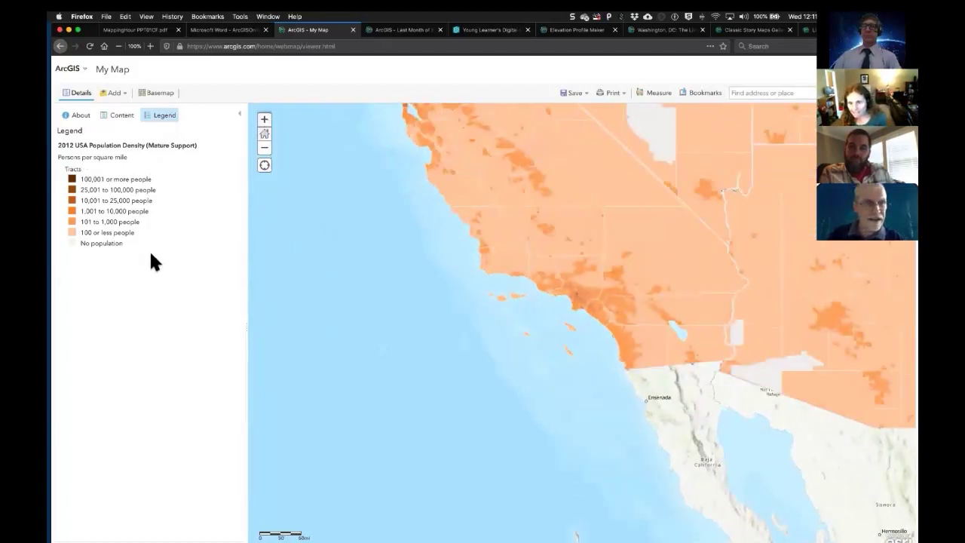
Step: Examine the tract-level population density around Los Angeles at closer range against the legend
{"action": "left_click", "coordinate": [265, 122]}
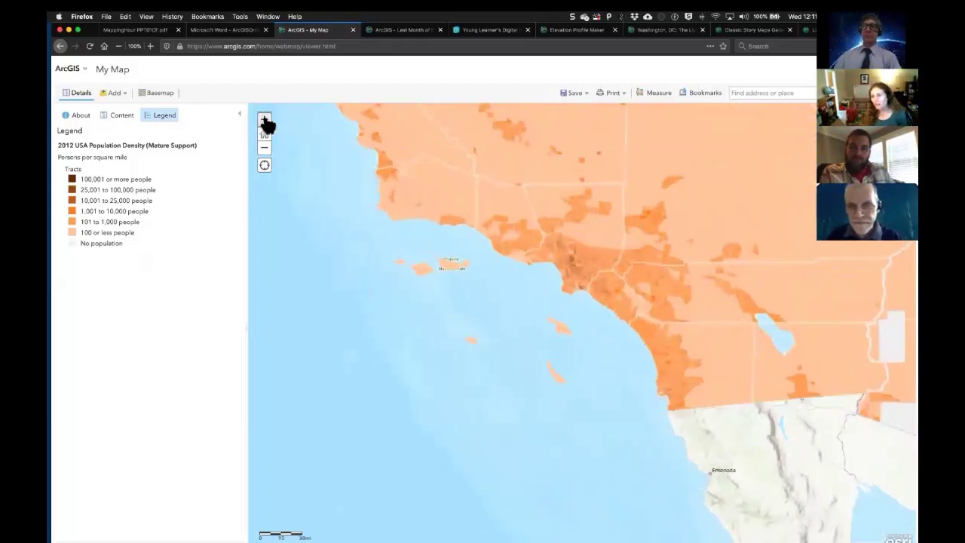
{"action": "left_click_drag", "start_coordinate": [594, 296], "coordinate": [578, 319]}
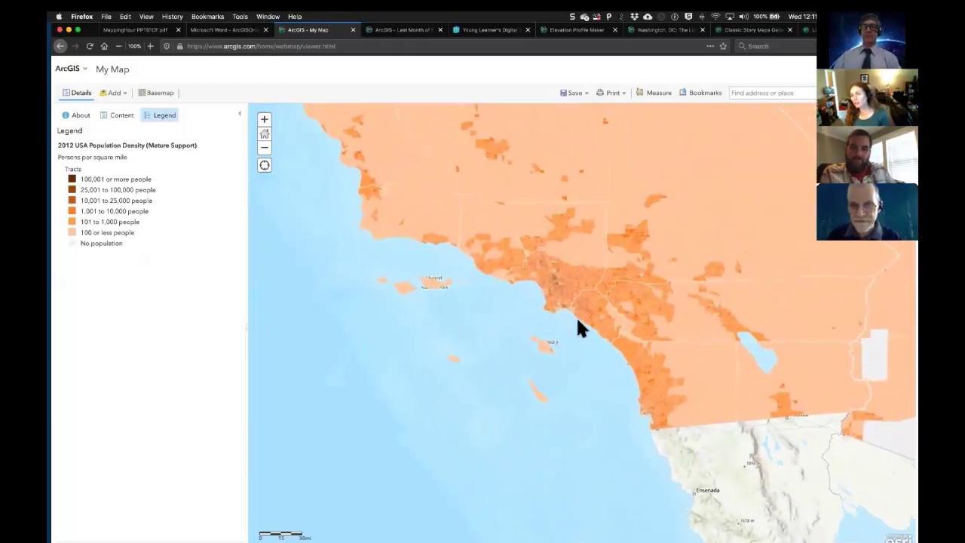
{"action": "left_click", "coordinate": [265, 120]}
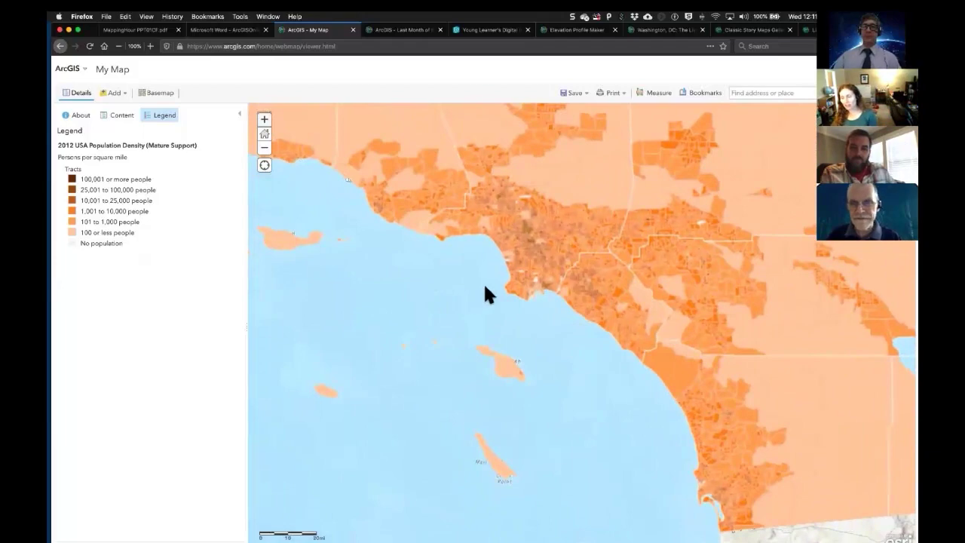
{"action": "left_click_drag", "start_coordinate": [484, 272], "coordinate": [460, 337]}
{"action": "left_click", "coordinate": [265, 120]}
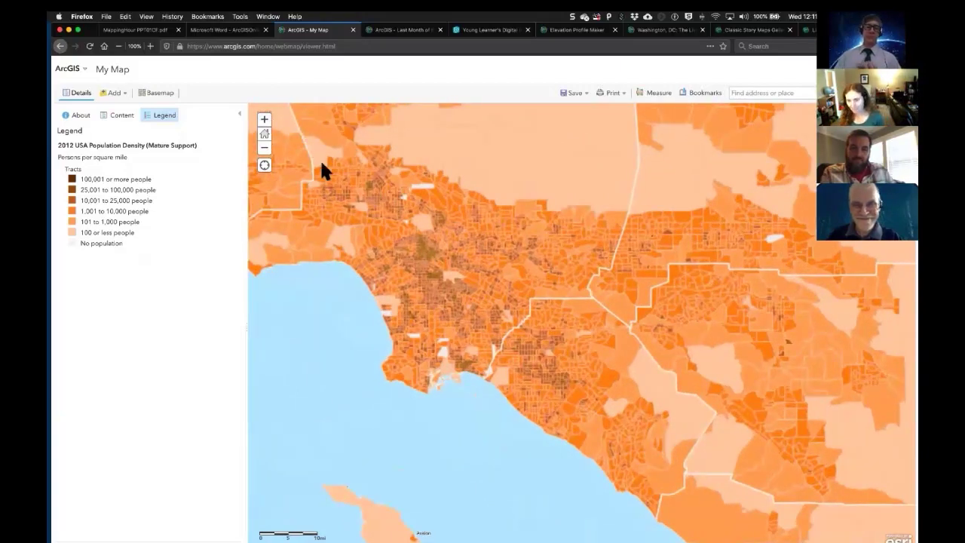
{"action": "mouse_move", "coordinate": [351, 308]}
{"action": "left_mouse_down"}
{"action": "mouse_move", "coordinate": [349, 324]}
{"action": "mouse_move", "coordinate": [345, 317]}
{"action": "left_mouse_up"}
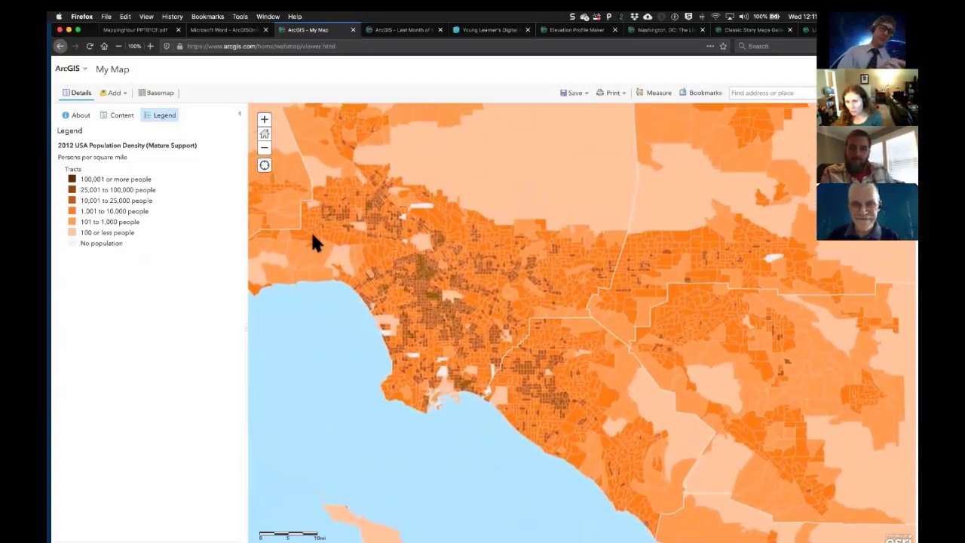
{"action": "left_click", "coordinate": [265, 120]}
{"action": "left_click_drag", "start_coordinate": [356, 239], "coordinate": [466, 304]}
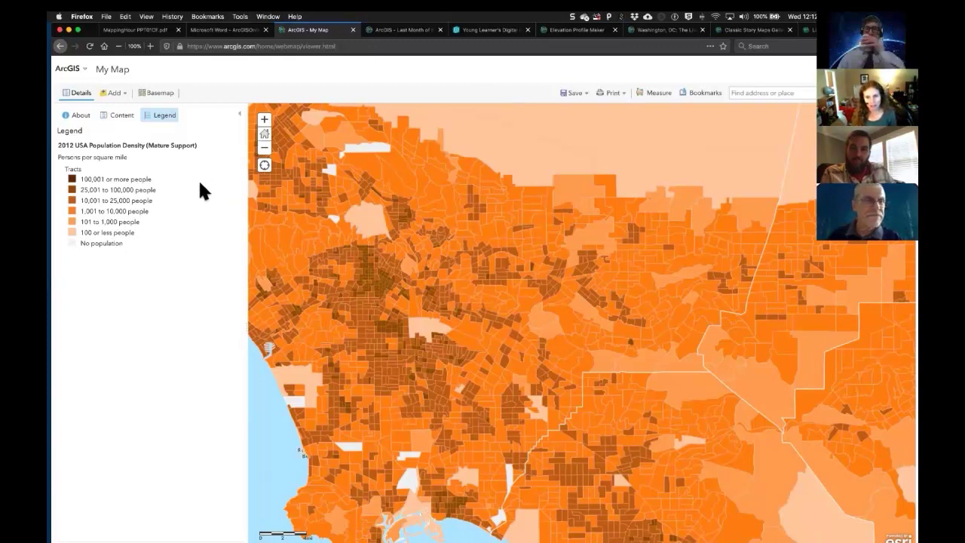
Step: Hide the 2012 USA Population Density layer in the map contents to reveal the Topographic basemap around Los Angeles
{"action": "left_click", "coordinate": [122, 116]}
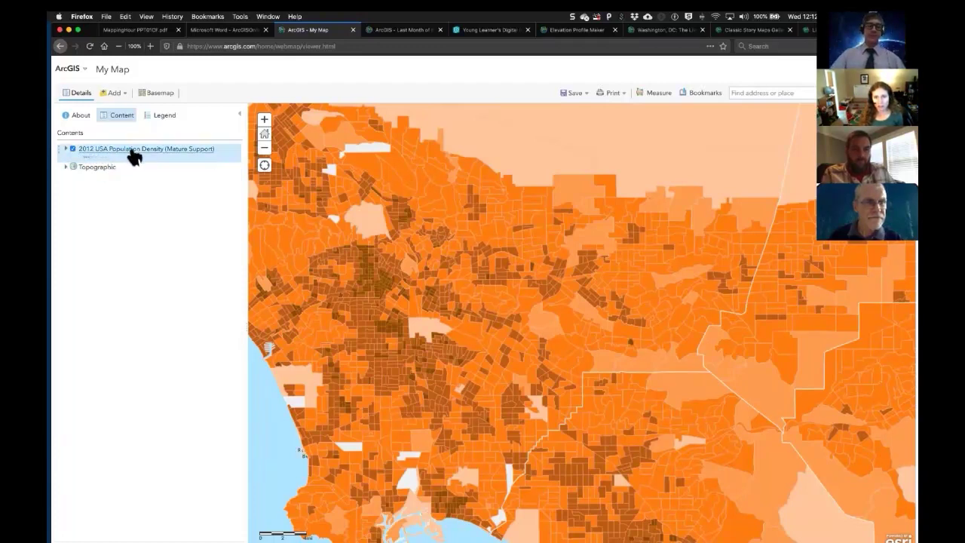
{"action": "left_click", "coordinate": [72, 149]}
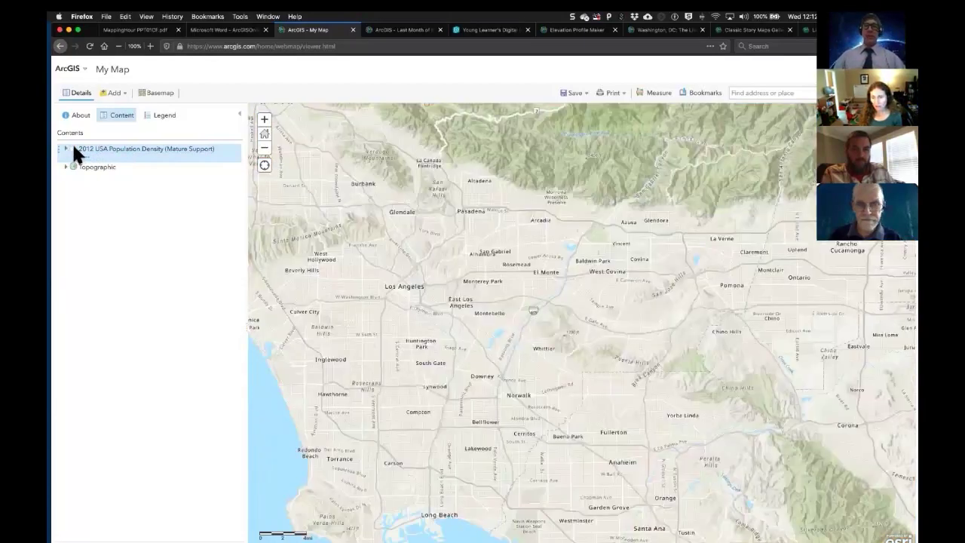
Step: Toggle the 2012 USA Population Density layer to compare it with the basemap around Los Angeles, leaving the layer shown
{"action": "left_click", "coordinate": [73, 149]}
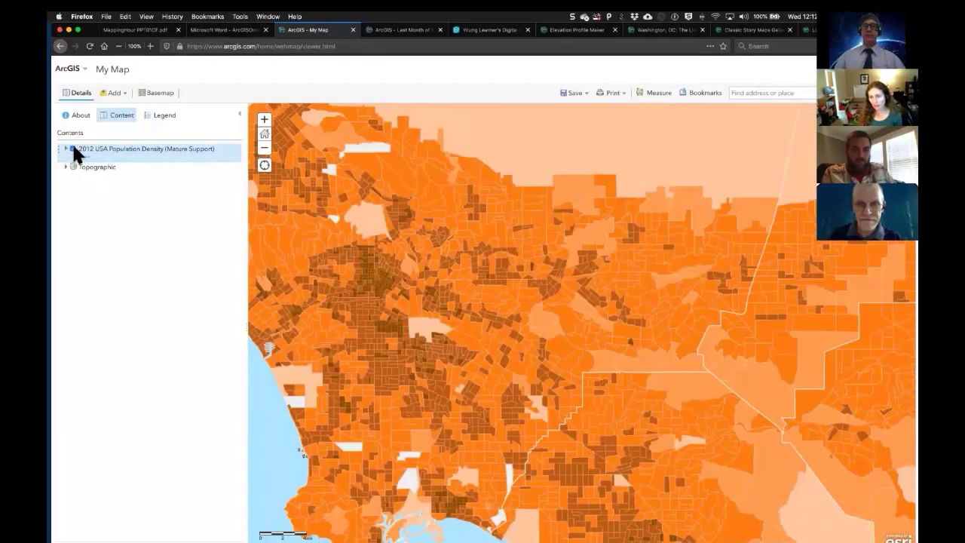
{"action": "left_click", "coordinate": [72, 148]}
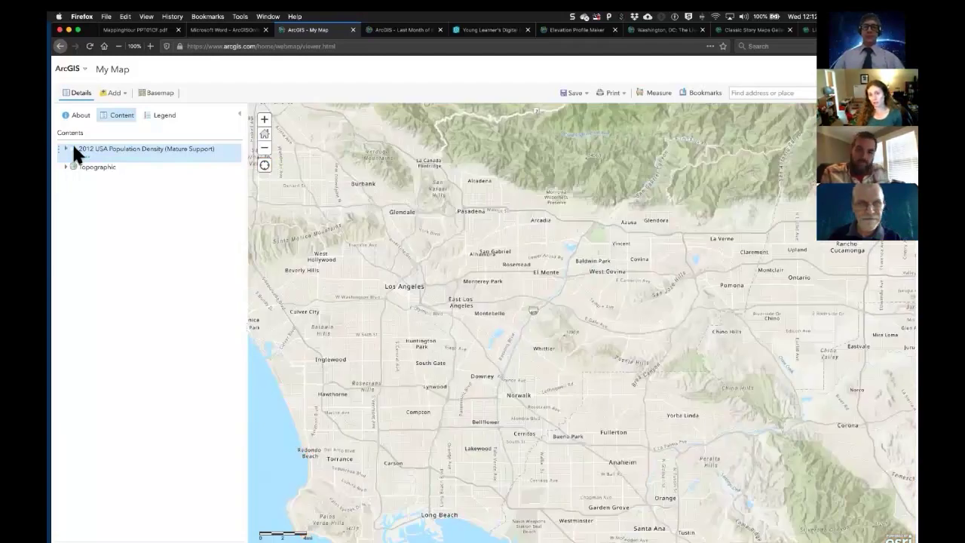
{"action": "left_click", "coordinate": [72, 148]}
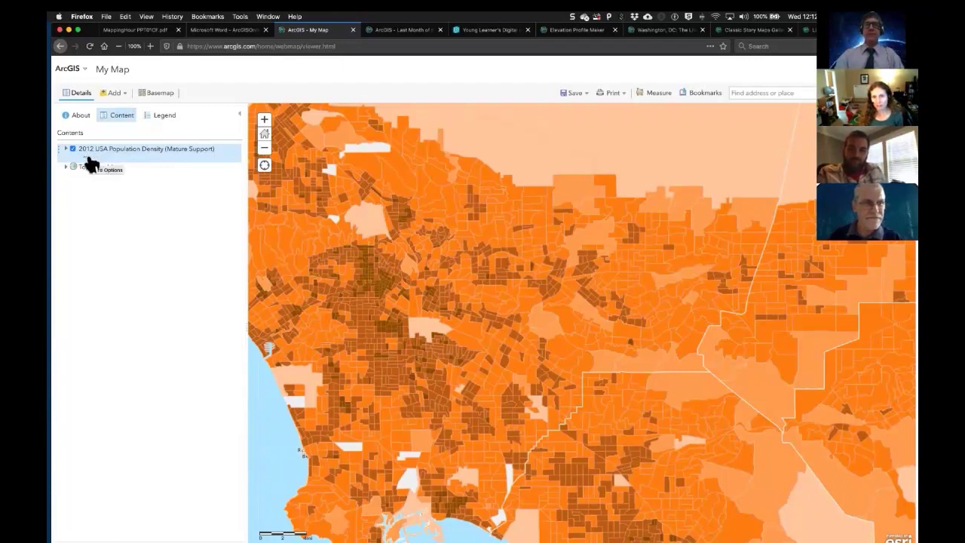
Step: Set the 2012 USA Population Density layer's transparency to 50% so the basemap shows through
{"action": "left_click", "coordinate": [90, 161]}
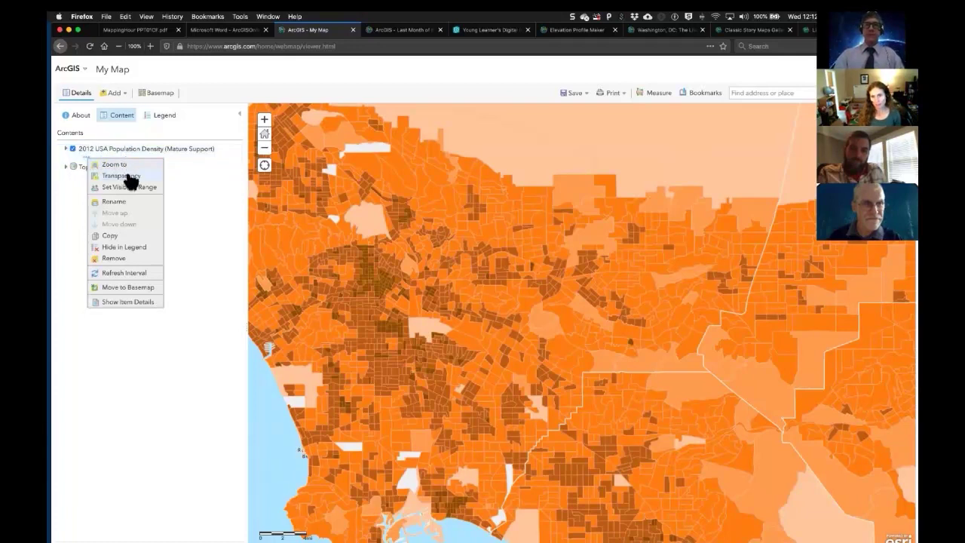
{"action": "mouse_move", "coordinate": [130, 176]}
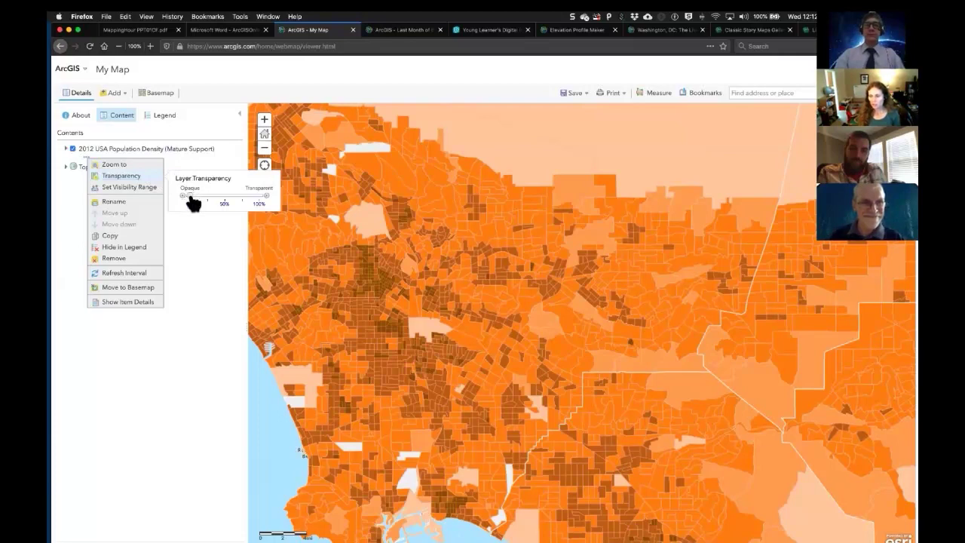
{"action": "mouse_move", "coordinate": [194, 203]}
{"action": "left_click_drag", "start_coordinate": [194, 204], "coordinate": [224, 202]}
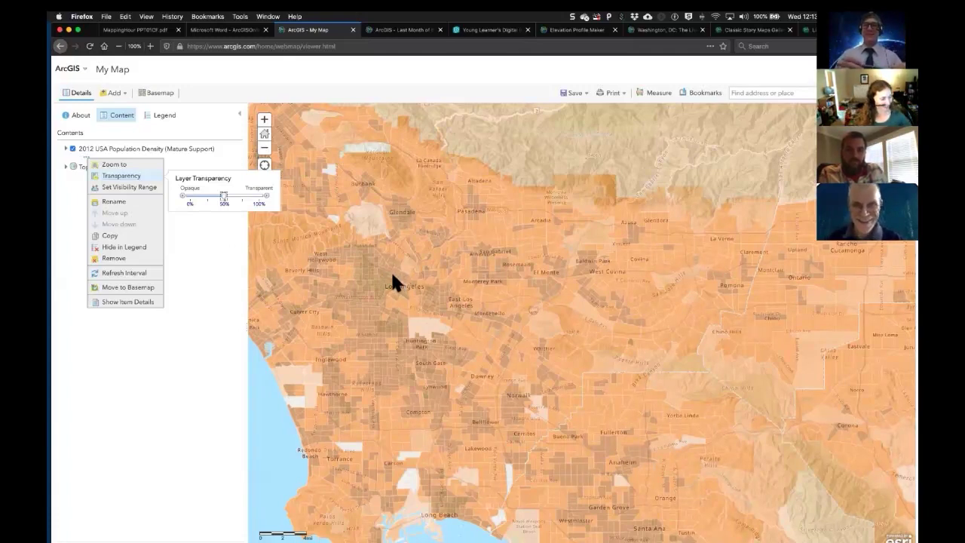
{"action": "left_click", "coordinate": [221, 252]}
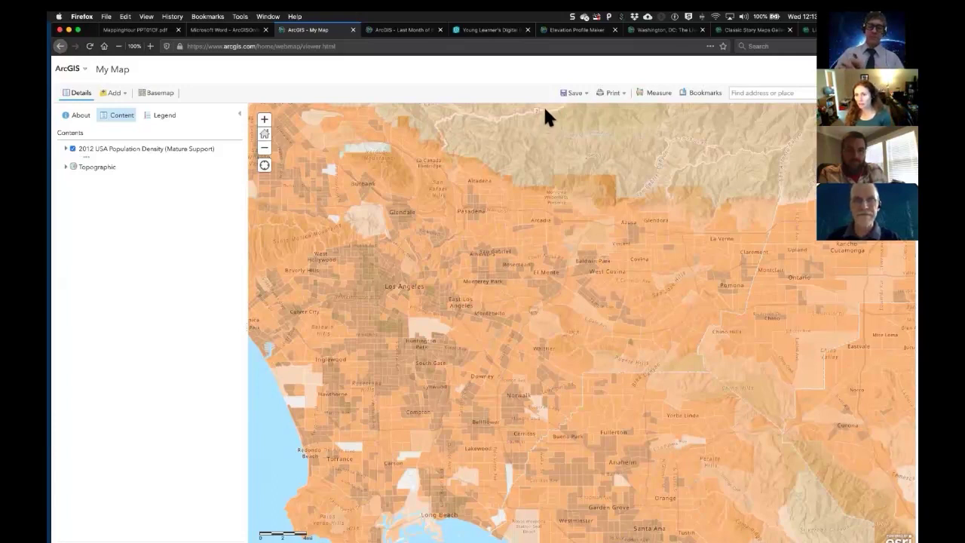
Step: Switch to the Last Month of Earthquakes map and examine the earthquake distribution around the world, ending over the Pacific
{"action": "left_click", "coordinate": [407, 30]}
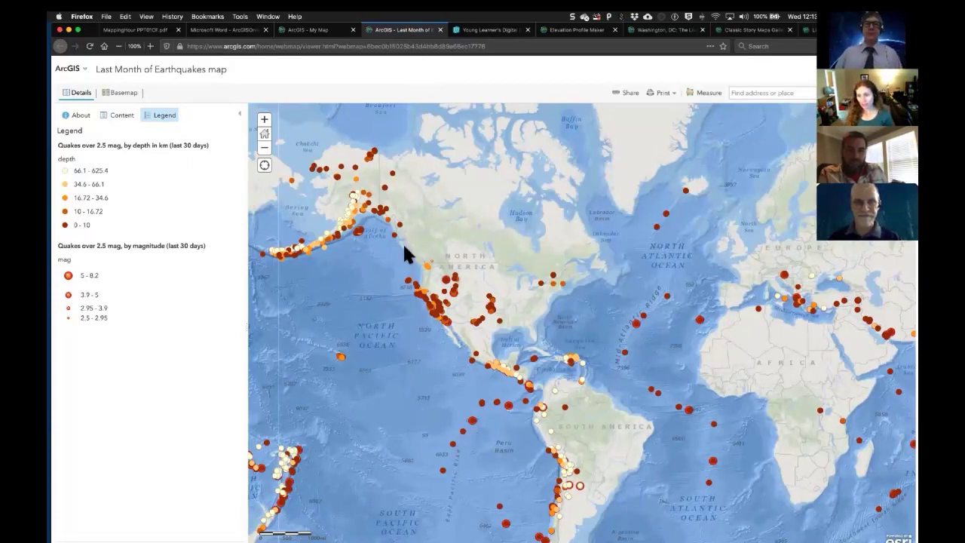
{"action": "left_click_drag", "start_coordinate": [402, 243], "coordinate": [509, 246]}
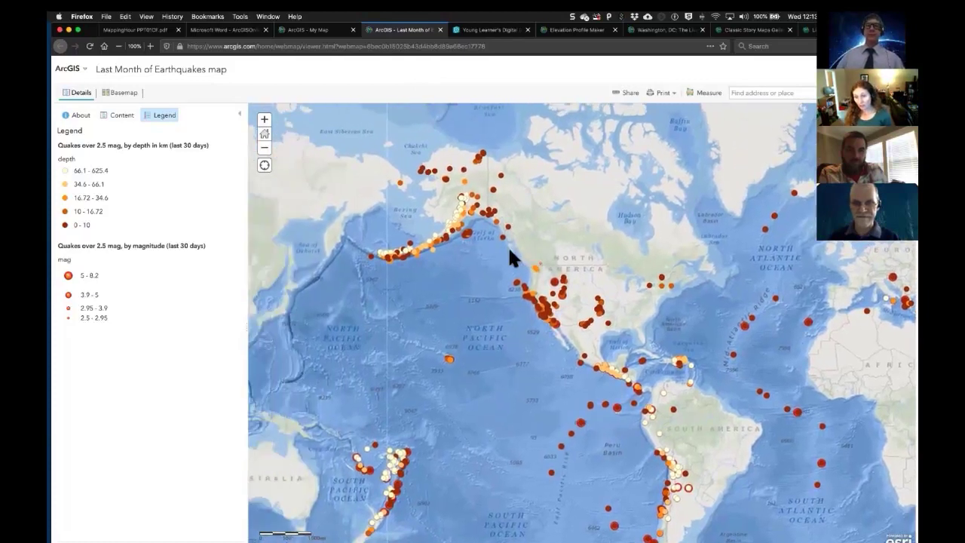
{"action": "left_click_drag", "start_coordinate": [417, 276], "coordinate": [502, 252]}
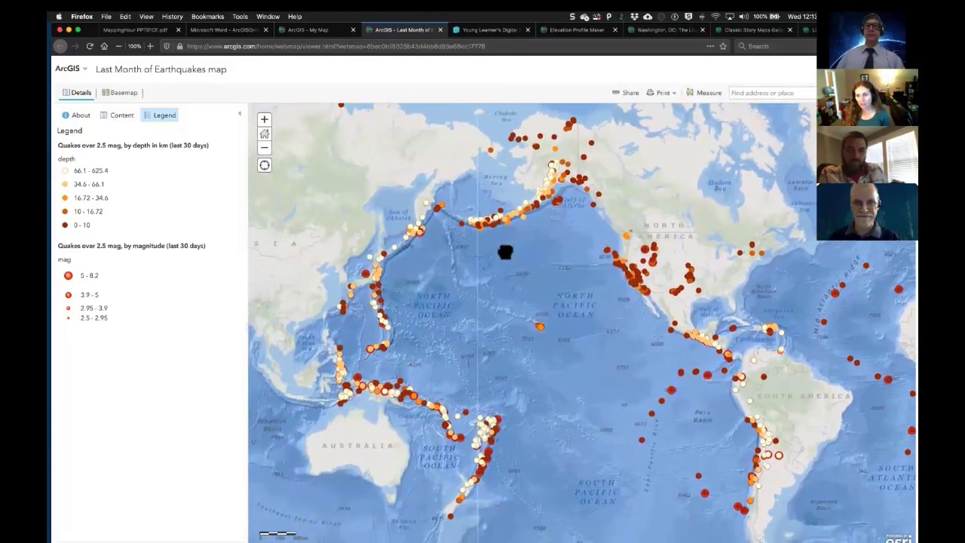
{"action": "left_click_drag", "start_coordinate": [421, 273], "coordinate": [524, 254]}
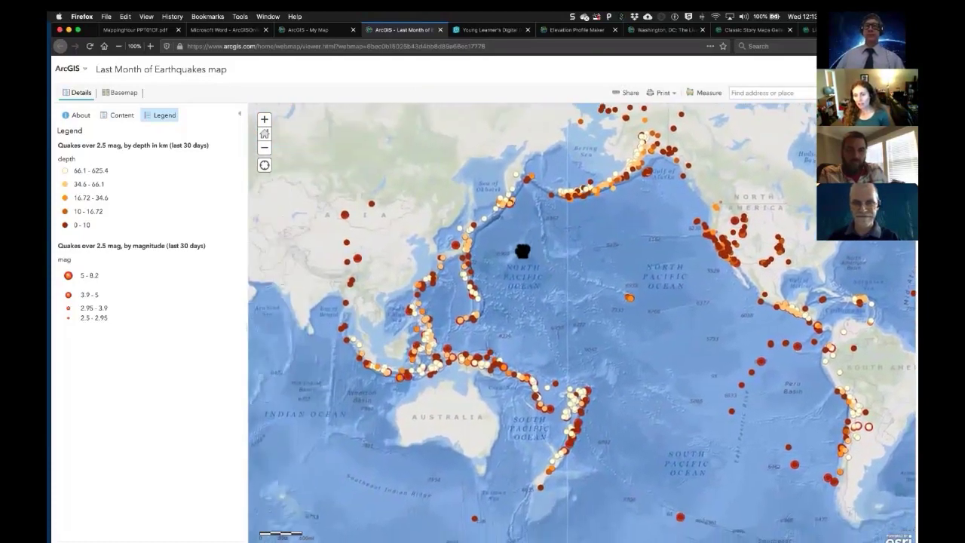
{"action": "left_click_drag", "start_coordinate": [417, 241], "coordinate": [504, 235]}
{"action": "left_click_drag", "start_coordinate": [372, 227], "coordinate": [540, 222]}
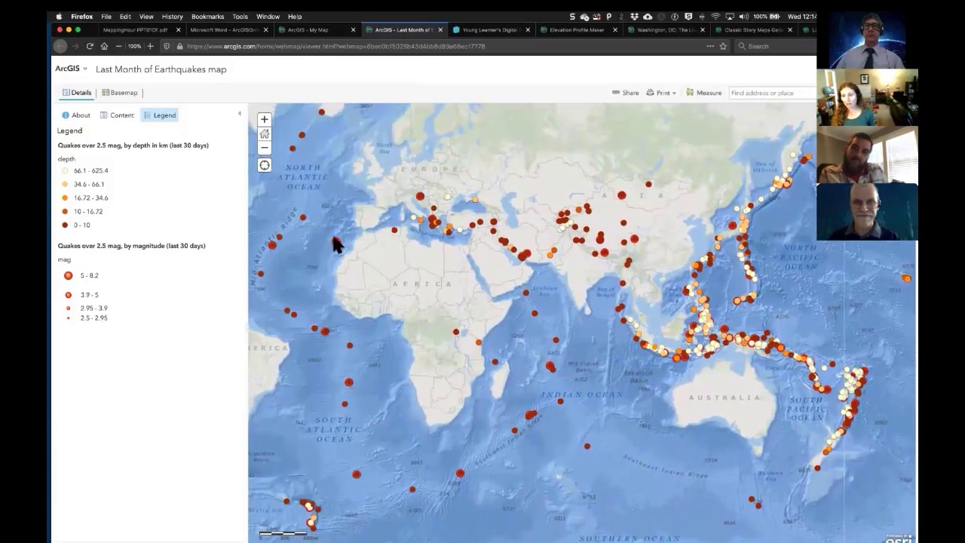
{"action": "left_click_drag", "start_coordinate": [349, 241], "coordinate": [537, 249]}
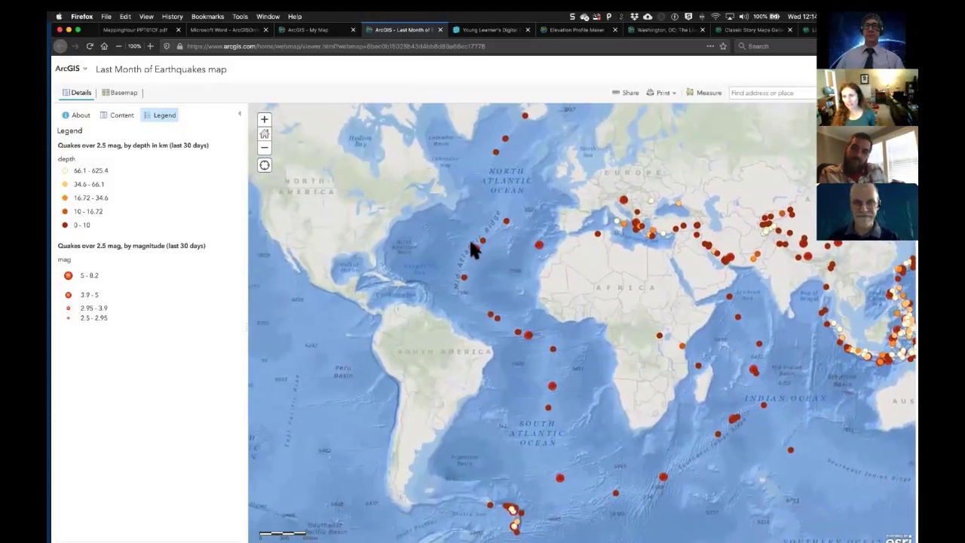
{"action": "left_click_drag", "start_coordinate": [348, 239], "coordinate": [625, 285]}
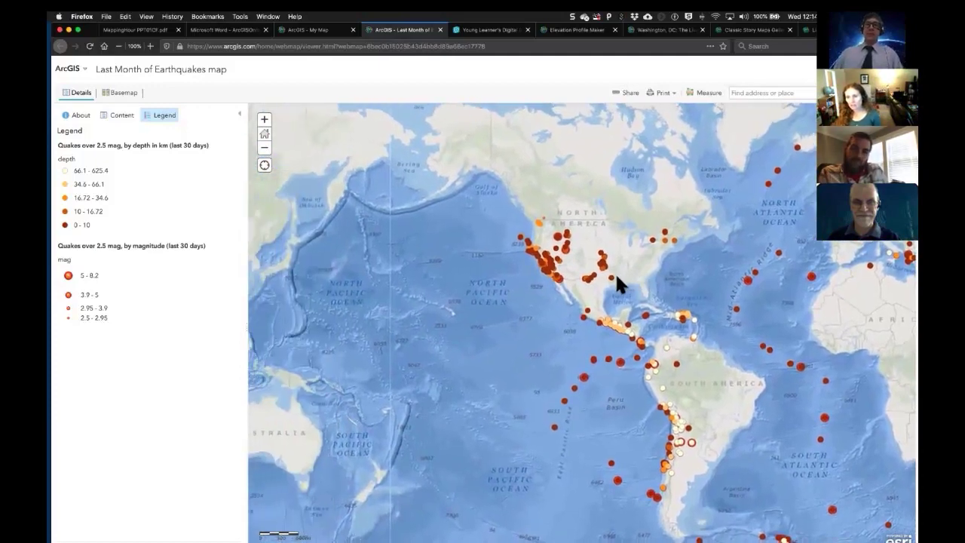
{"action": "left_click_drag", "start_coordinate": [530, 299], "coordinate": [569, 308]}
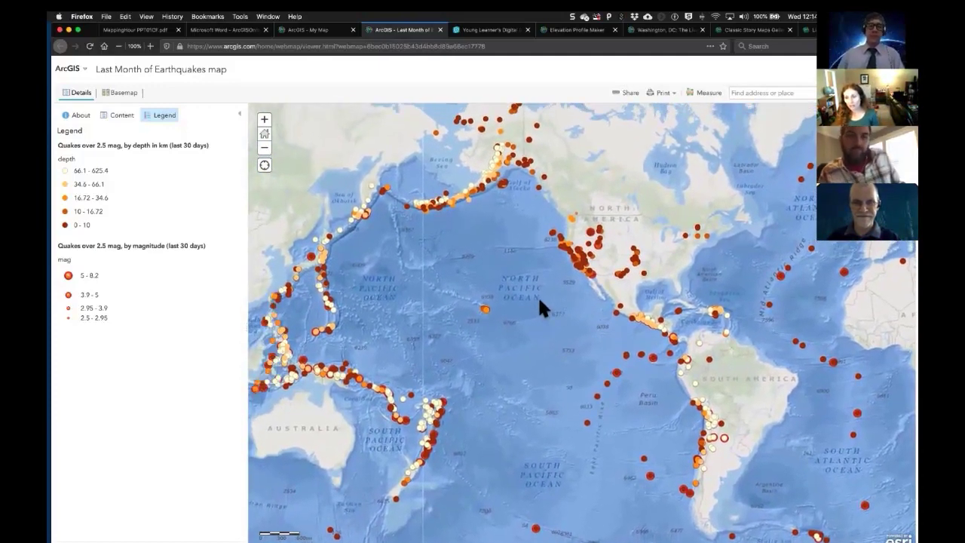
{"action": "left_click_drag", "start_coordinate": [551, 308], "coordinate": [557, 310]}
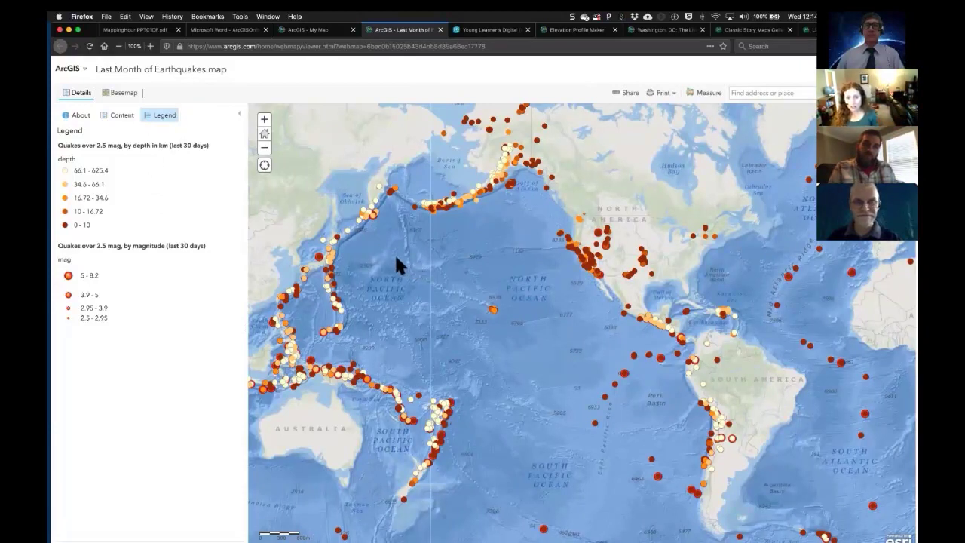
Step: Hide the layer of quakes over 2.5 mag by depth, check the magnitude layer's legend, and return to the map contents
{"action": "left_click", "coordinate": [122, 119]}
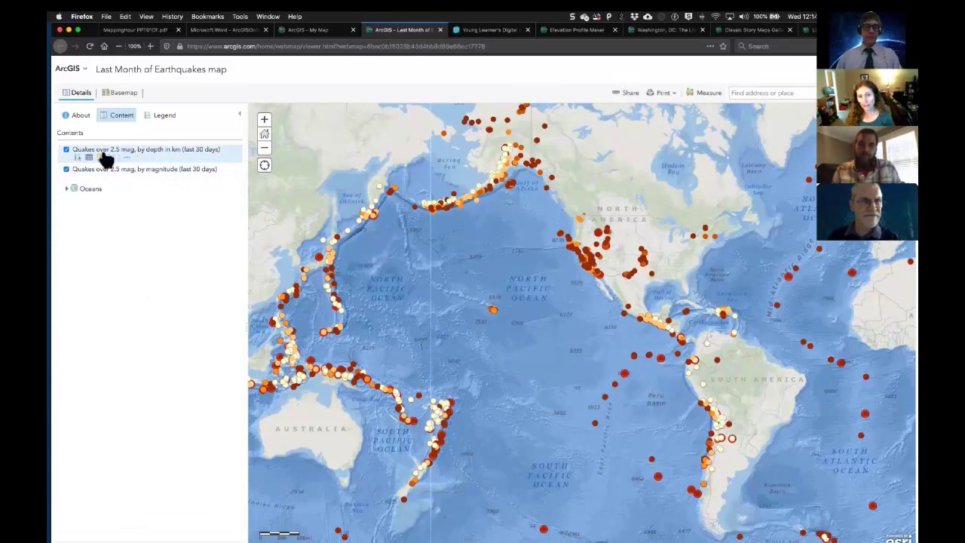
{"action": "left_click", "coordinate": [66, 150]}
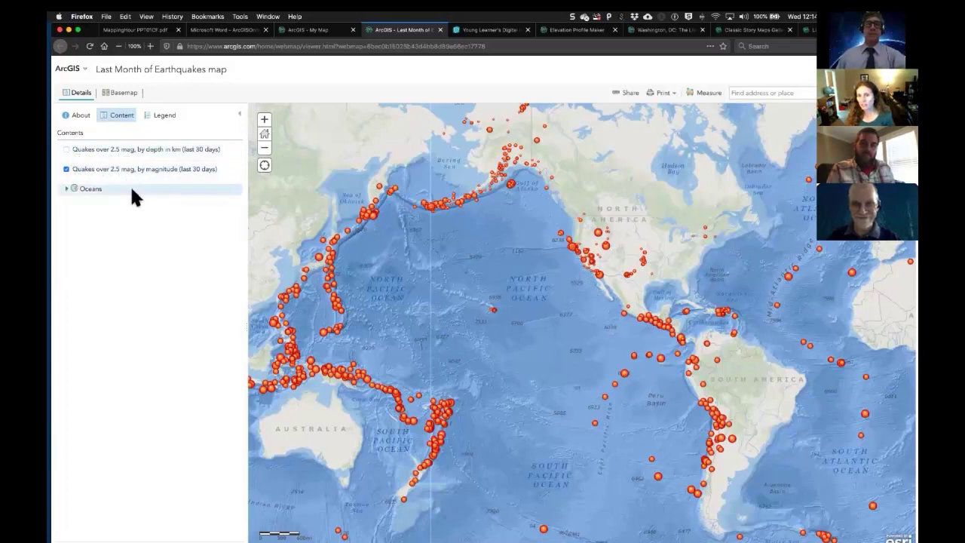
{"action": "left_click", "coordinate": [167, 117]}
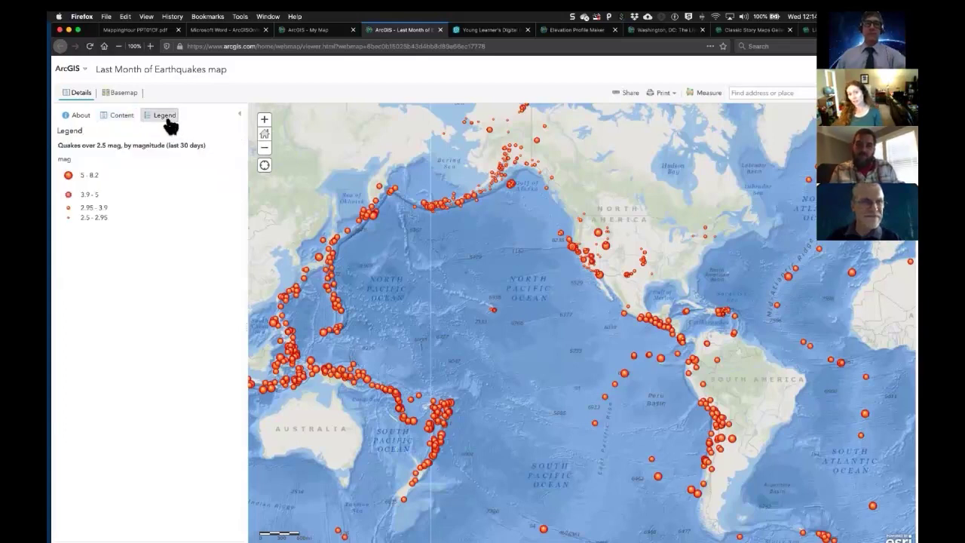
{"action": "left_click", "coordinate": [126, 117]}
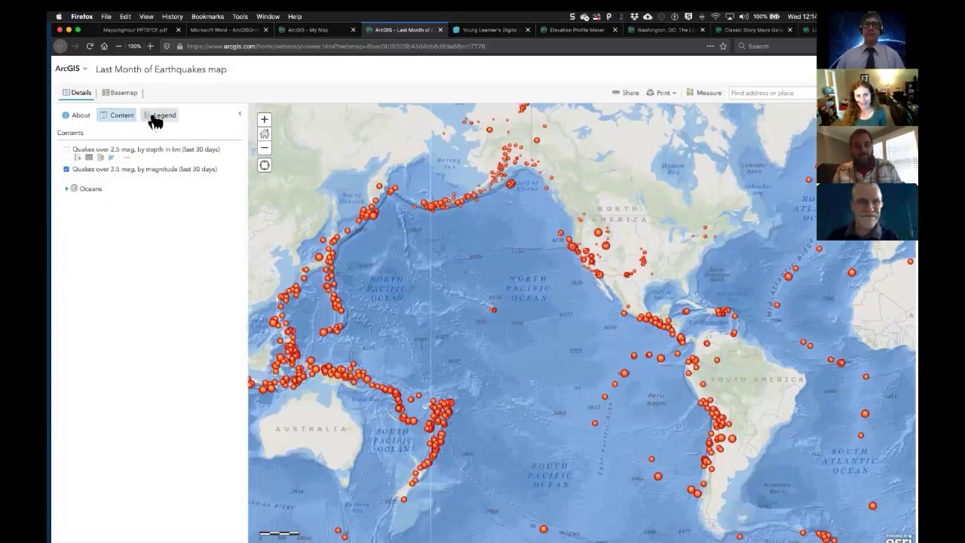
{"action": "left_click", "coordinate": [151, 120]}
{"action": "left_click", "coordinate": [134, 118]}
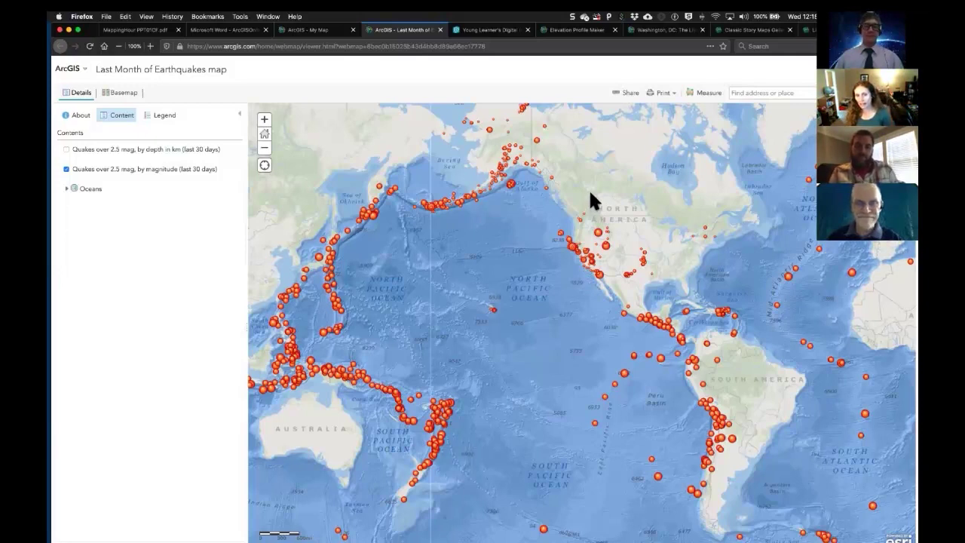
Step: Switch to the Young Learner's Digital globe and rotate it to view the illustrated continents and oceans
{"action": "left_click", "coordinate": [489, 31]}
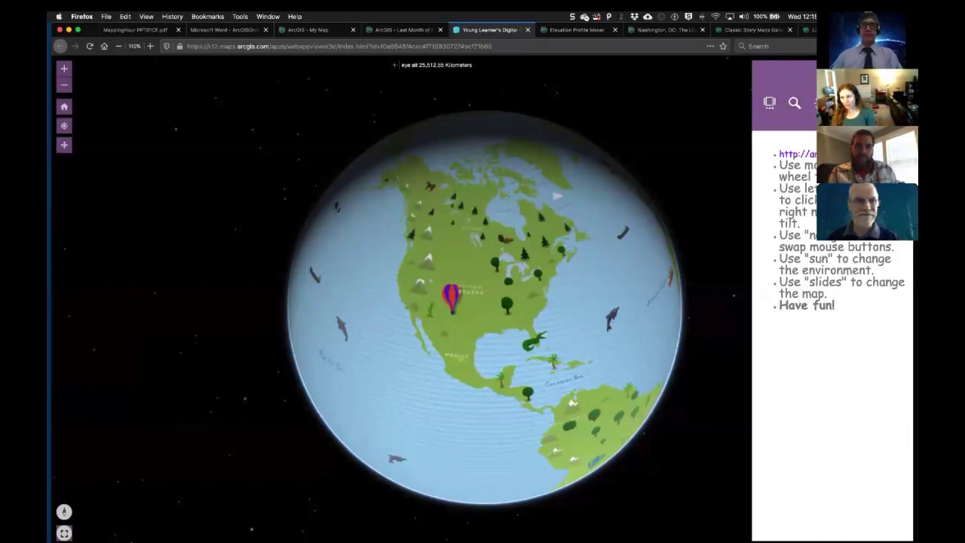
{"action": "left_click_drag", "start_coordinate": [600, 196], "coordinate": [425, 241]}
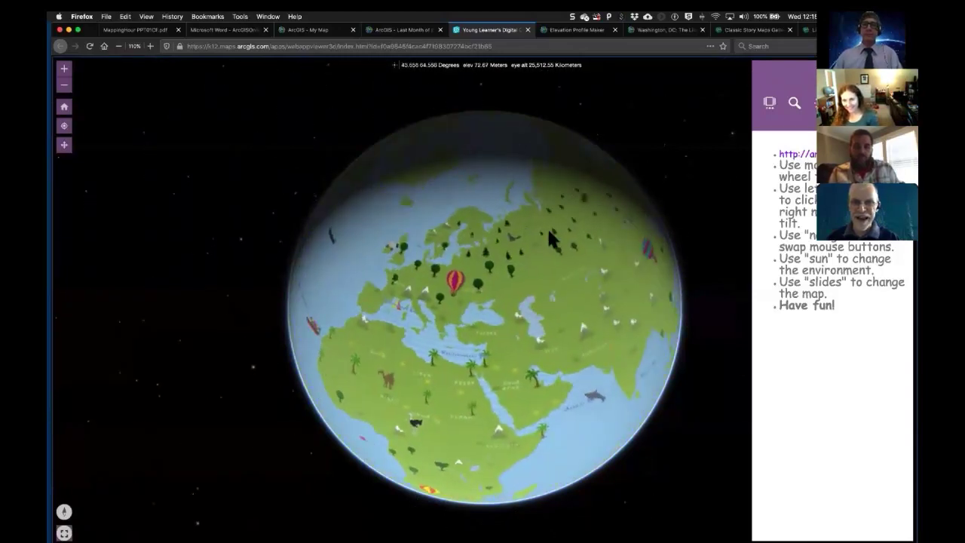
{"action": "left_click_drag", "start_coordinate": [510, 248], "coordinate": [390, 207]}
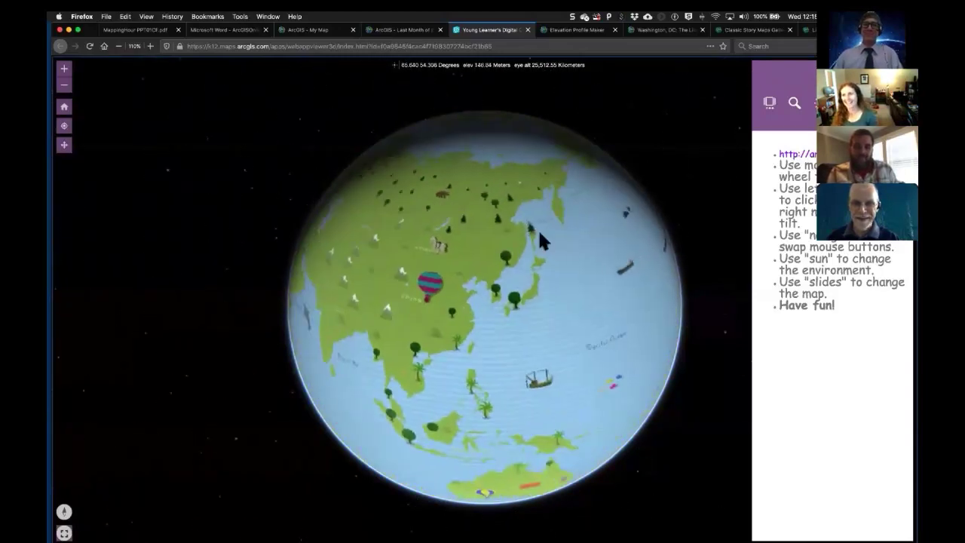
{"action": "left_click_drag", "start_coordinate": [544, 240], "coordinate": [463, 237]}
{"action": "left_click_drag", "start_coordinate": [622, 240], "coordinate": [409, 270]}
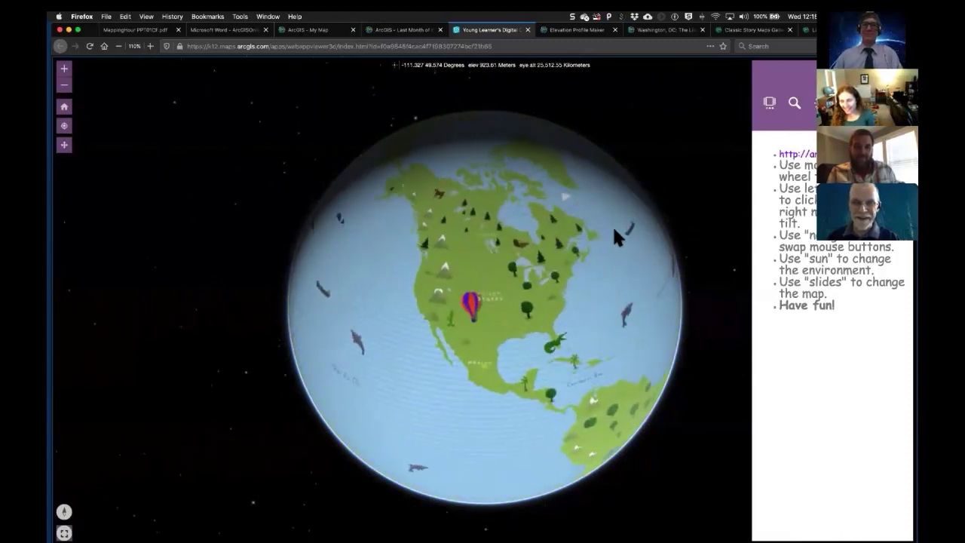
{"action": "left_click_drag", "start_coordinate": [608, 239], "coordinate": [437, 257]}
{"action": "left_click_drag", "start_coordinate": [510, 254], "coordinate": [463, 269]}
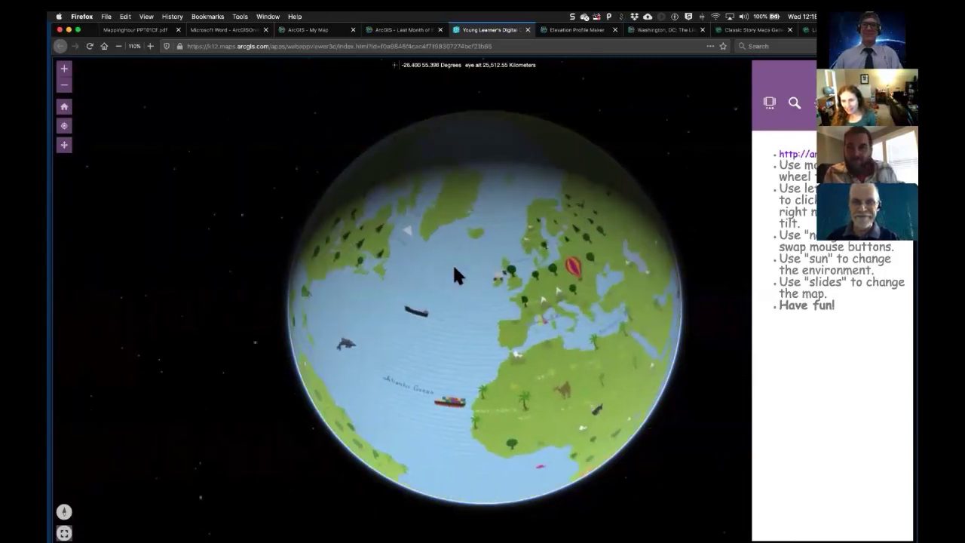
Step: Display the globe's map slides and examine the illustrated map of Africa up close around Algeria and Libya
{"action": "left_click", "coordinate": [770, 103]}
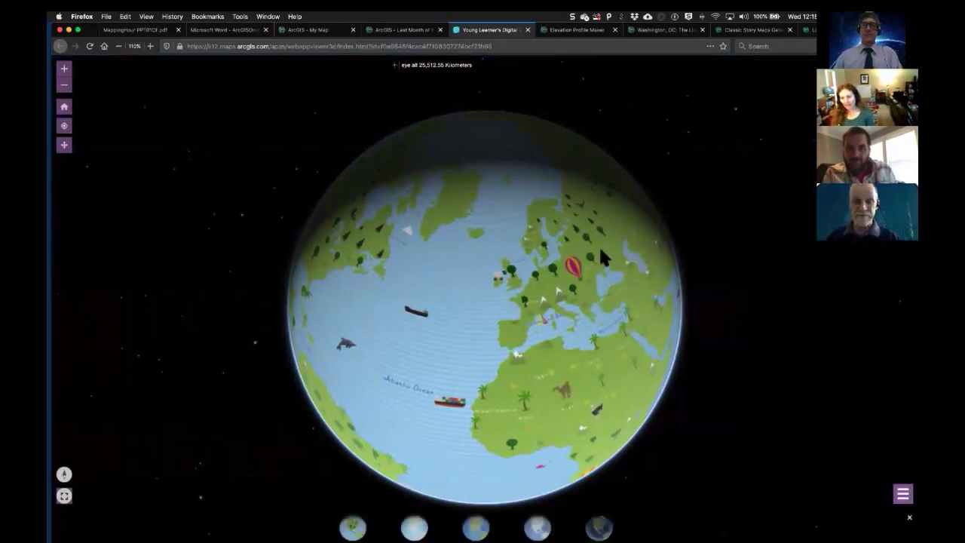
{"action": "left_click_drag", "start_coordinate": [543, 276], "coordinate": [538, 254]}
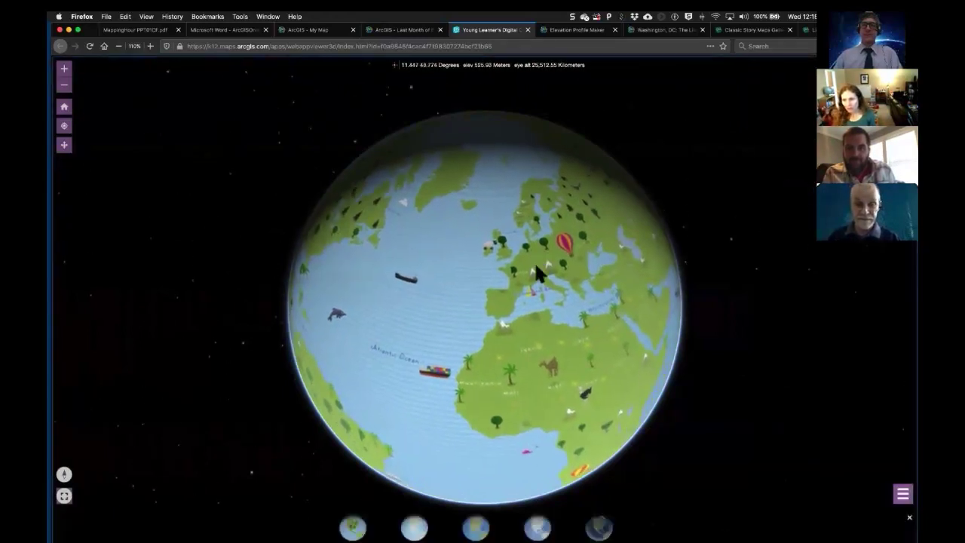
{"action": "left_click_drag", "start_coordinate": [500, 323], "coordinate": [433, 227]}
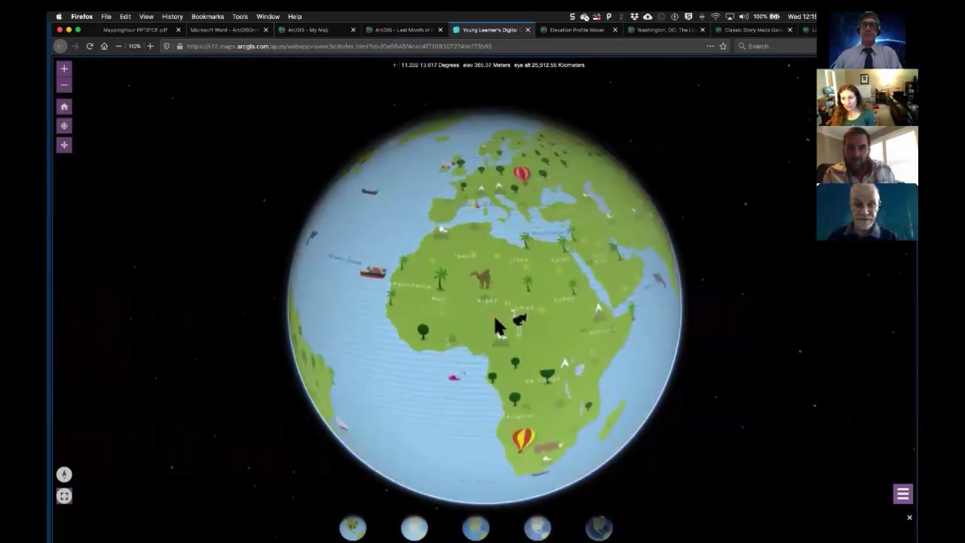
{"action": "scroll", "coordinate": [483, 242], "scroll_direction": "up", "scroll_amount": 2}
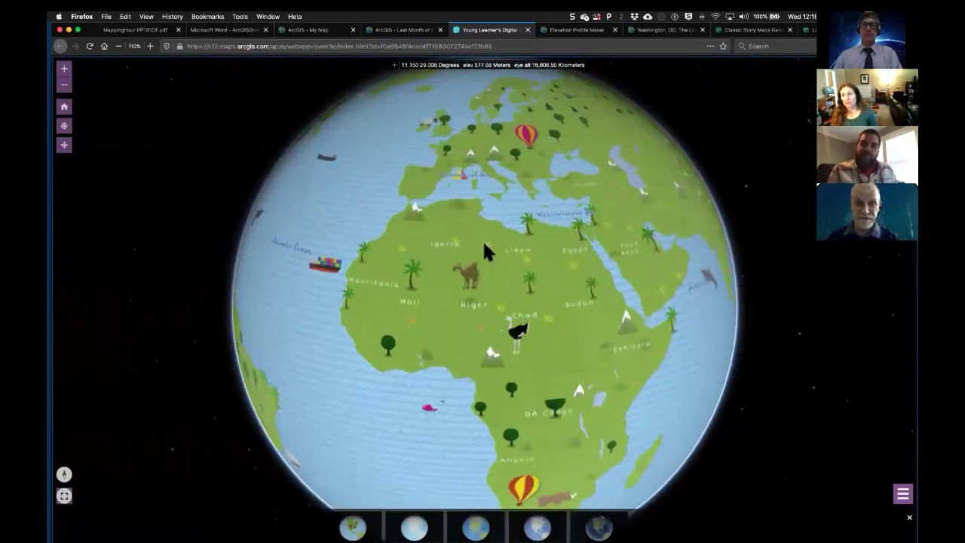
{"action": "scroll", "coordinate": [483, 239], "scroll_direction": "up", "scroll_amount": 2}
{"action": "scroll", "coordinate": [490, 216], "scroll_direction": "up", "scroll_amount": 3}
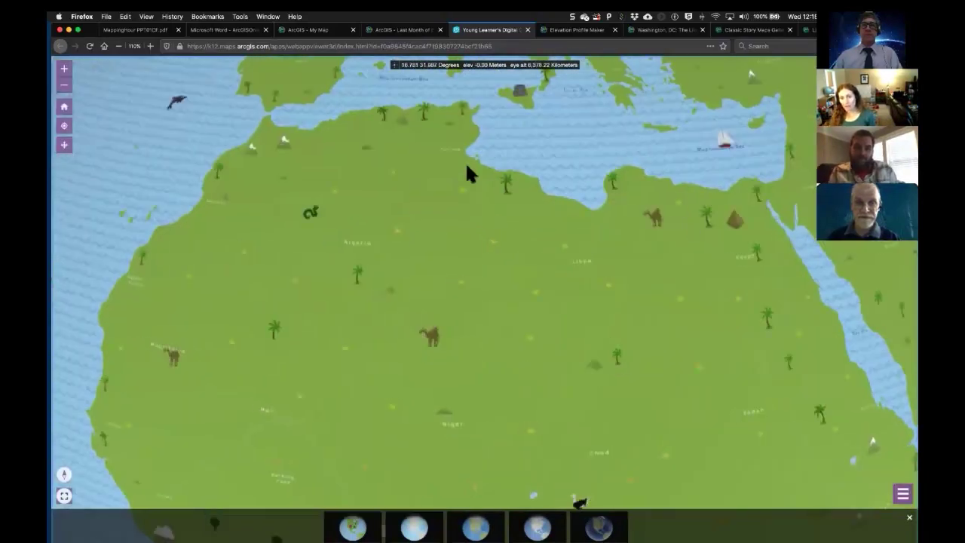
{"action": "scroll", "coordinate": [457, 168], "scroll_direction": "up", "scroll_amount": 2}
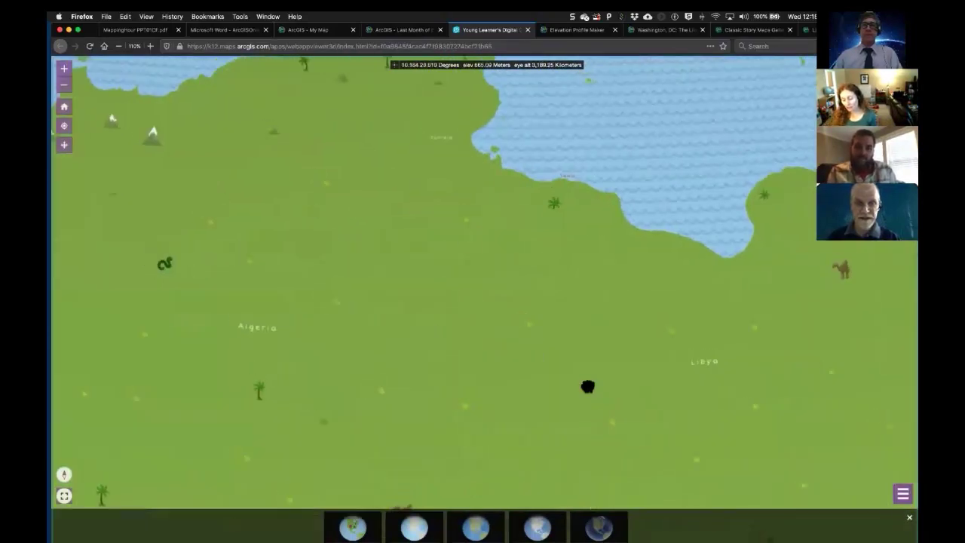
{"action": "left_click_drag", "start_coordinate": [587, 386], "coordinate": [646, 416]}
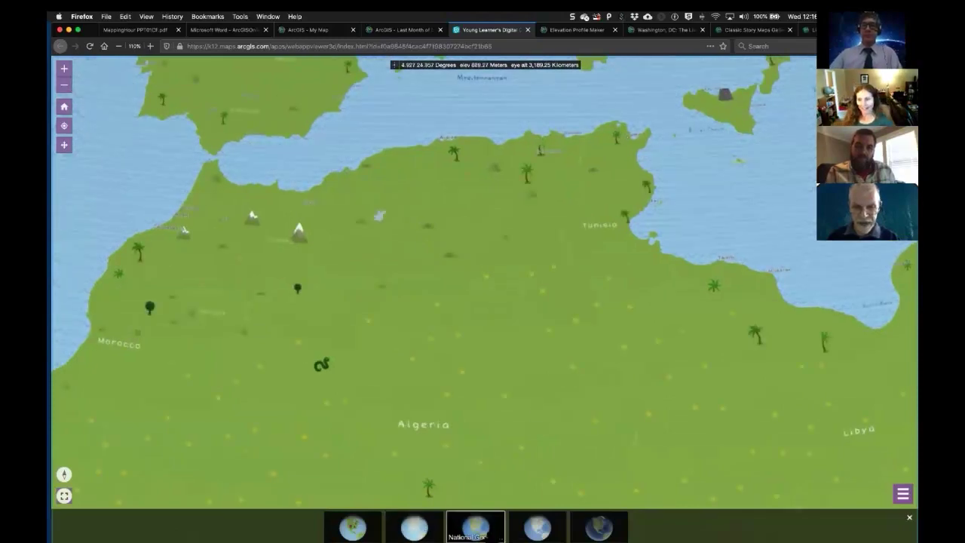
Step: Change the globe's map to the second slide, followed by the National Geographic slide
{"action": "left_click", "coordinate": [415, 529]}
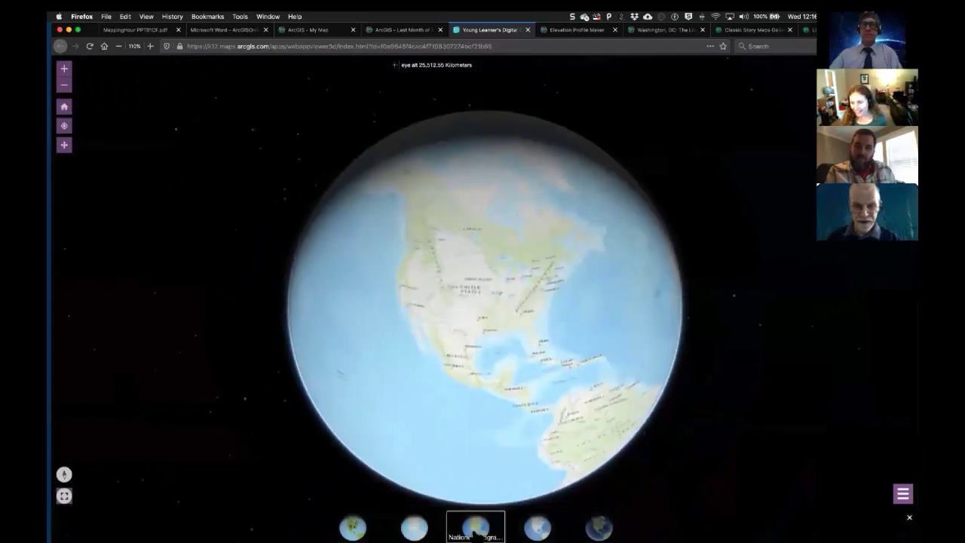
{"action": "left_click", "coordinate": [475, 530]}
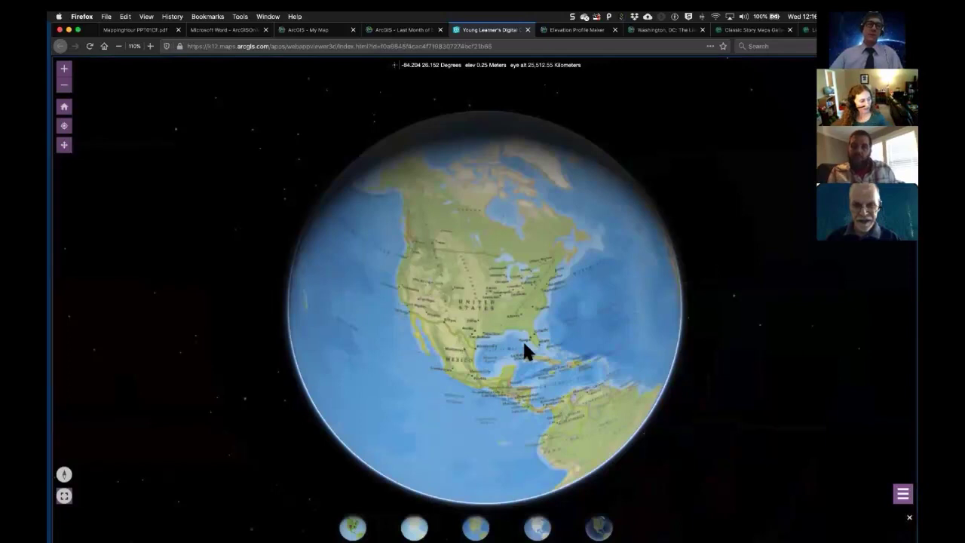
Step: Change the globe's map to the fourth slide, followed by the fifth, and examine North America's imagery up close
{"action": "left_click", "coordinate": [538, 528]}
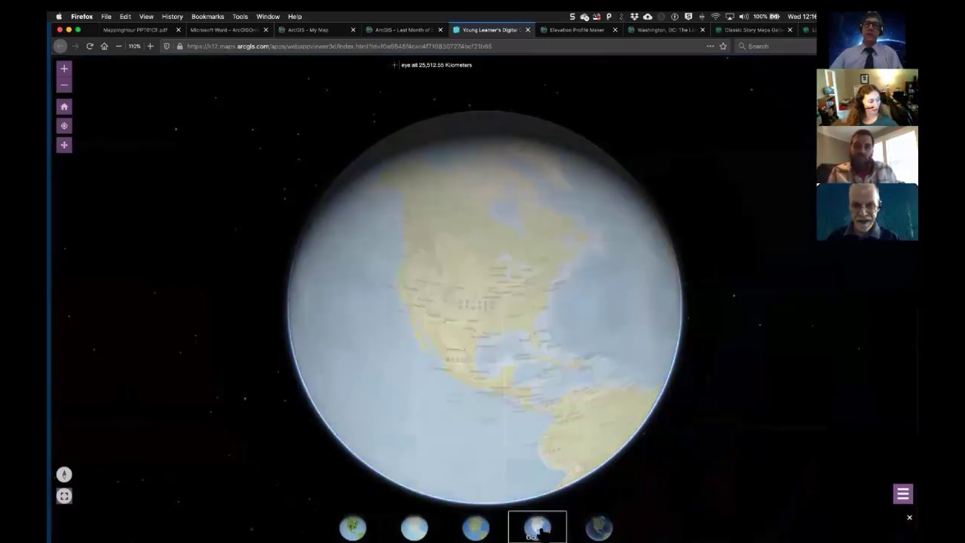
{"action": "left_click", "coordinate": [598, 528]}
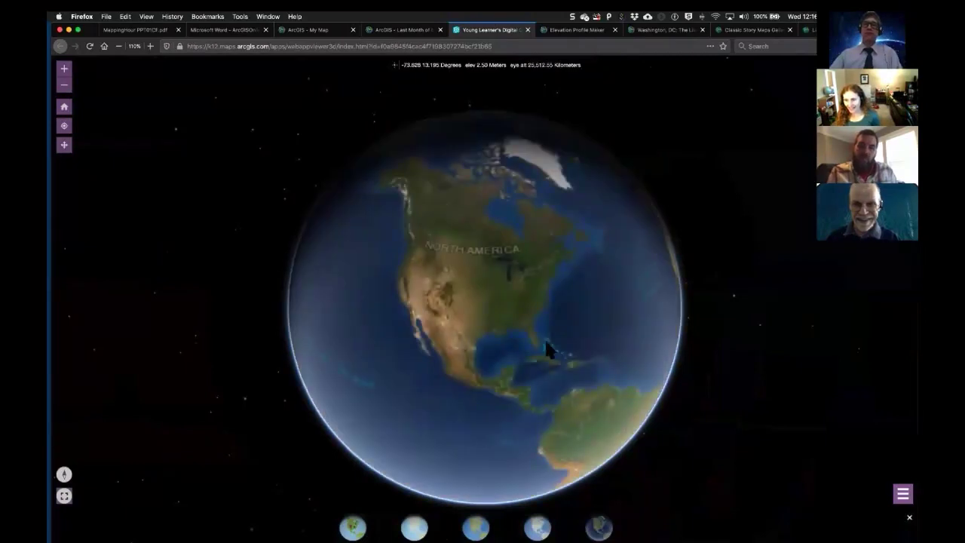
{"action": "scroll", "coordinate": [544, 349], "scroll_direction": "up", "scroll_amount": 3}
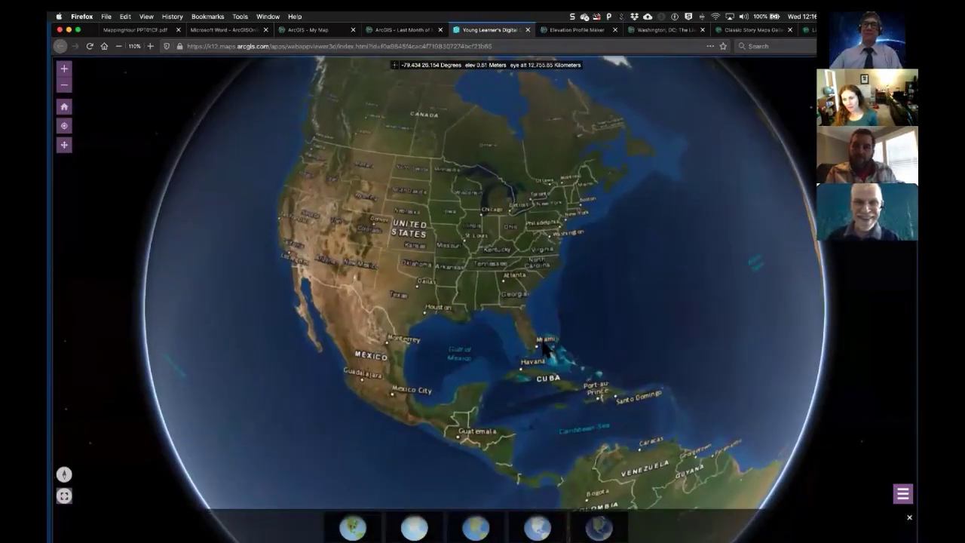
{"action": "left_click_drag", "start_coordinate": [545, 307], "coordinate": [452, 312]}
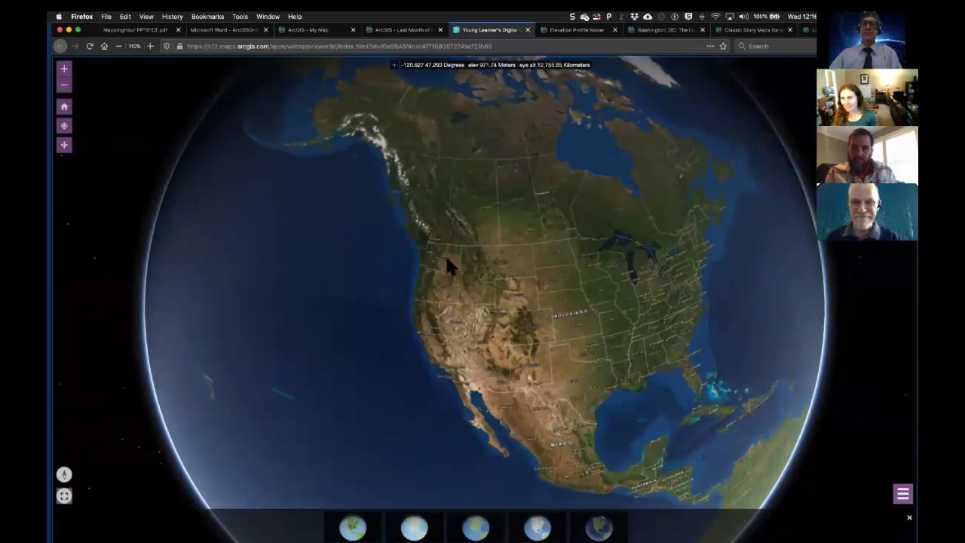
Step: Switch to the Elevation Profile Maker and draw a profile line about 44 miles long across the Colorado mountains, ending south of Denver near Castle Rock
{"action": "left_click", "coordinate": [573, 33]}
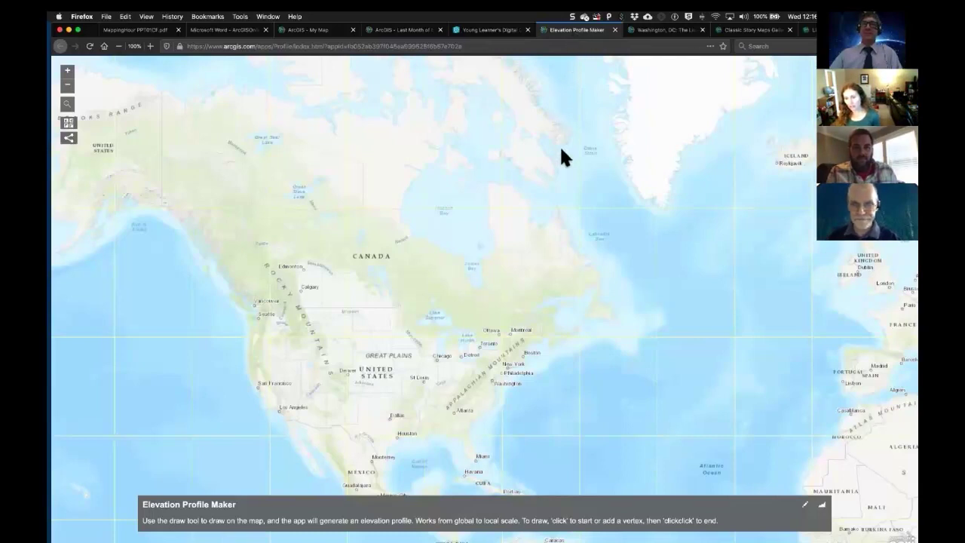
{"action": "left_click_drag", "start_coordinate": [504, 218], "coordinate": [582, 168]}
{"action": "left_click_drag", "start_coordinate": [534, 190], "coordinate": [565, 171]}
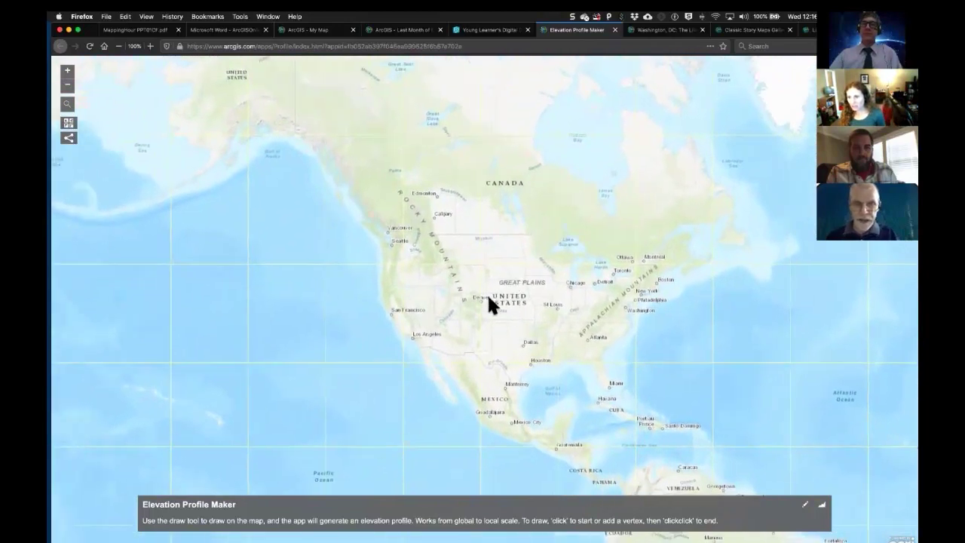
{"action": "left_click_drag", "start_coordinate": [456, 287], "coordinate": [496, 317]}
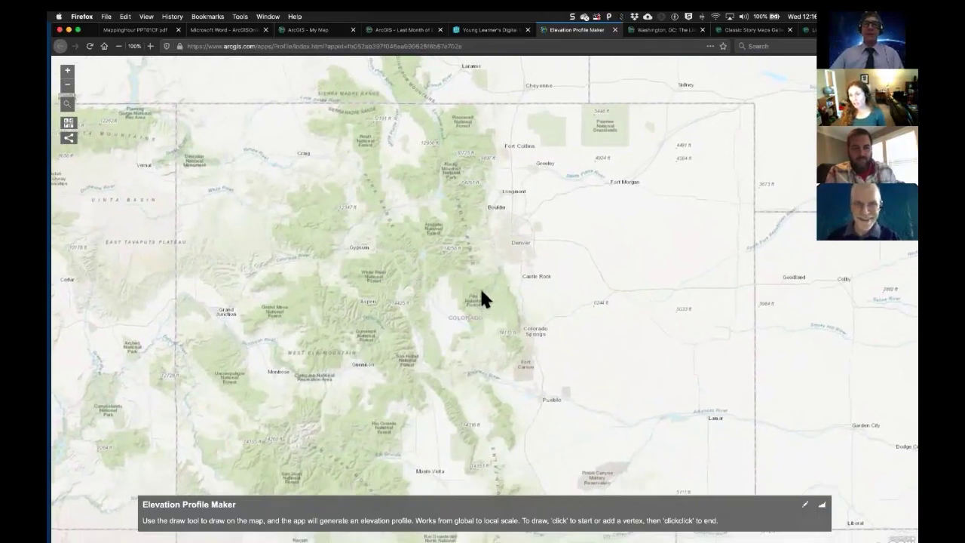
{"action": "scroll", "coordinate": [498, 275], "scroll_direction": "up", "scroll_amount": 2}
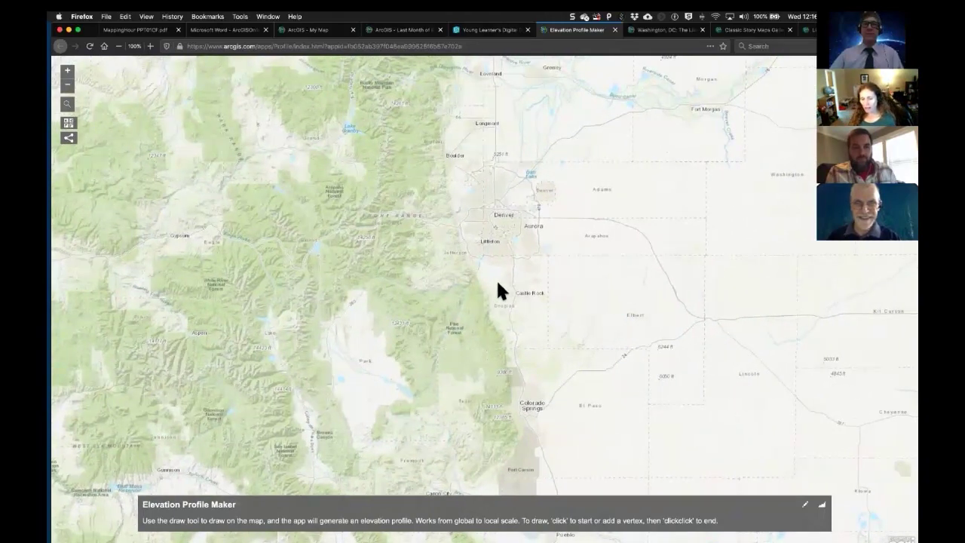
{"action": "scroll", "coordinate": [498, 282], "scroll_direction": "up", "scroll_amount": 2}
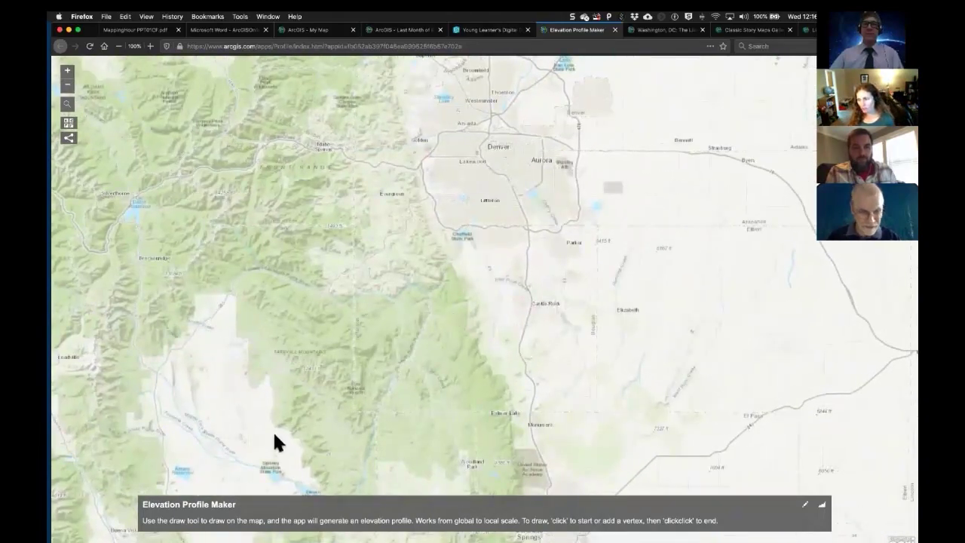
{"action": "left_click", "coordinate": [805, 509]}
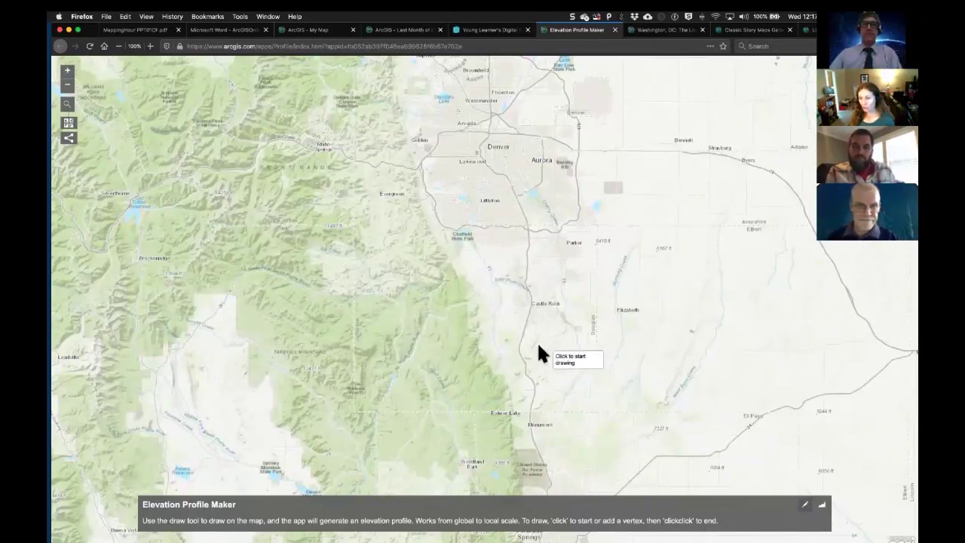
{"action": "left_click", "coordinate": [234, 323]}
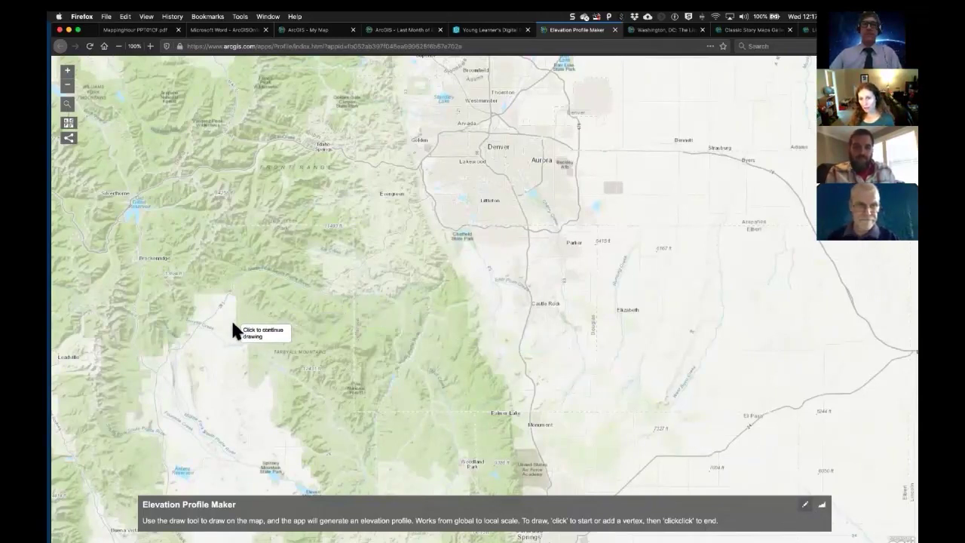
{"action": "double_click", "coordinate": [499, 262]}
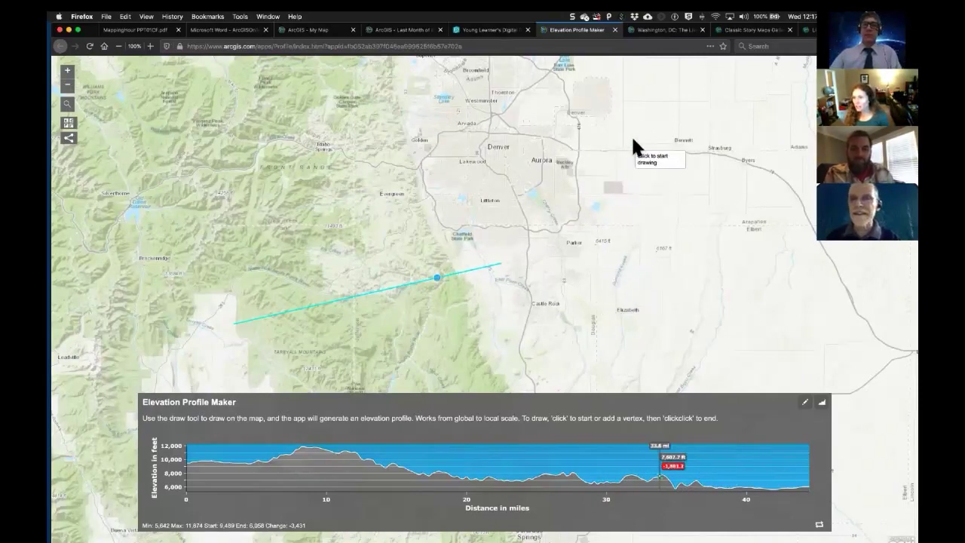
Step: Switch to the Washington, DC bike tour story map and view the Foxhall Village and Georgetown University stops from their map markers
{"action": "left_click", "coordinate": [659, 40]}
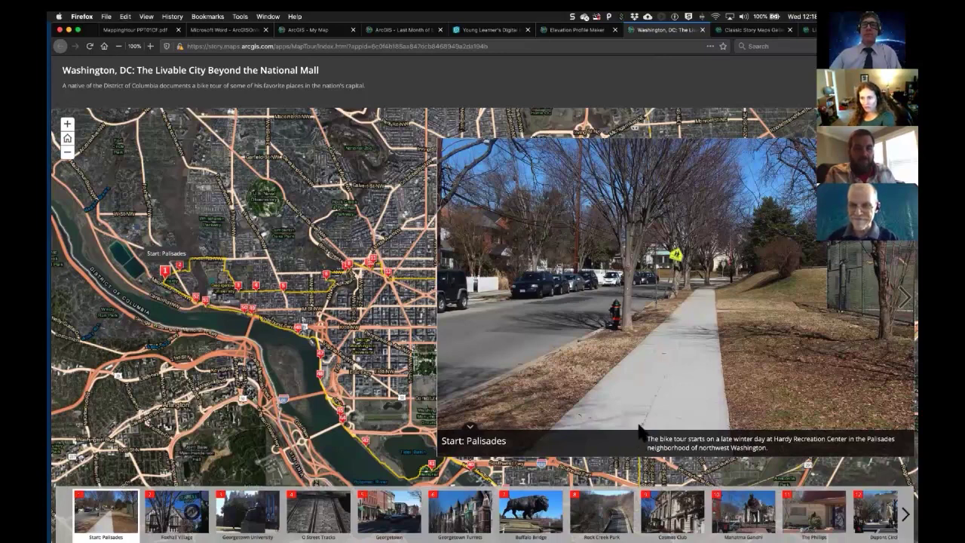
{"action": "left_click", "coordinate": [180, 272]}
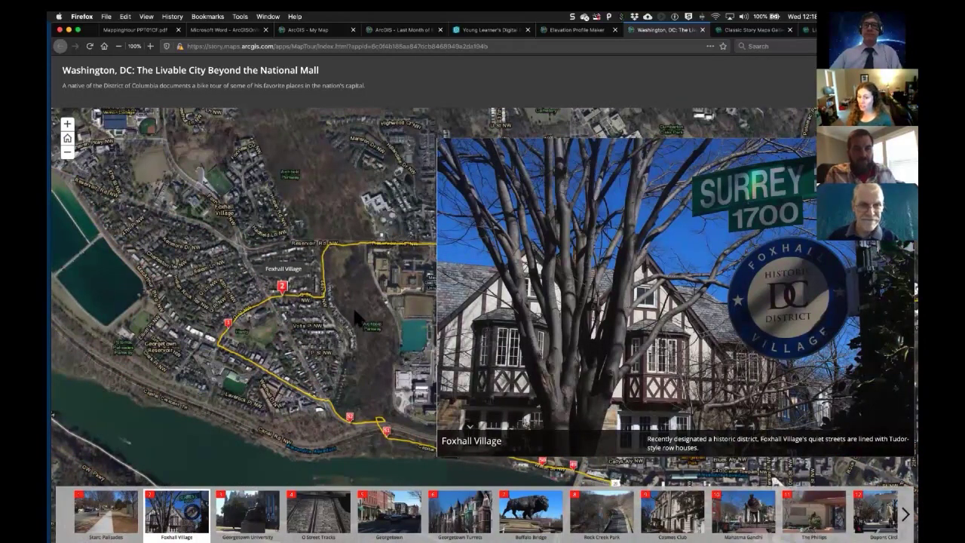
{"action": "left_click_drag", "start_coordinate": [296, 316], "coordinate": [198, 319]}
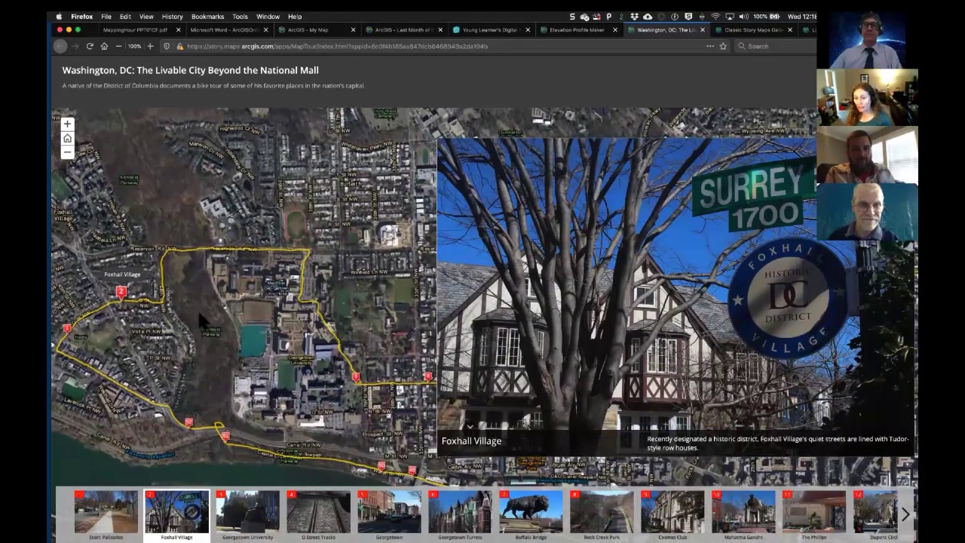
{"action": "left_click", "coordinate": [353, 379]}
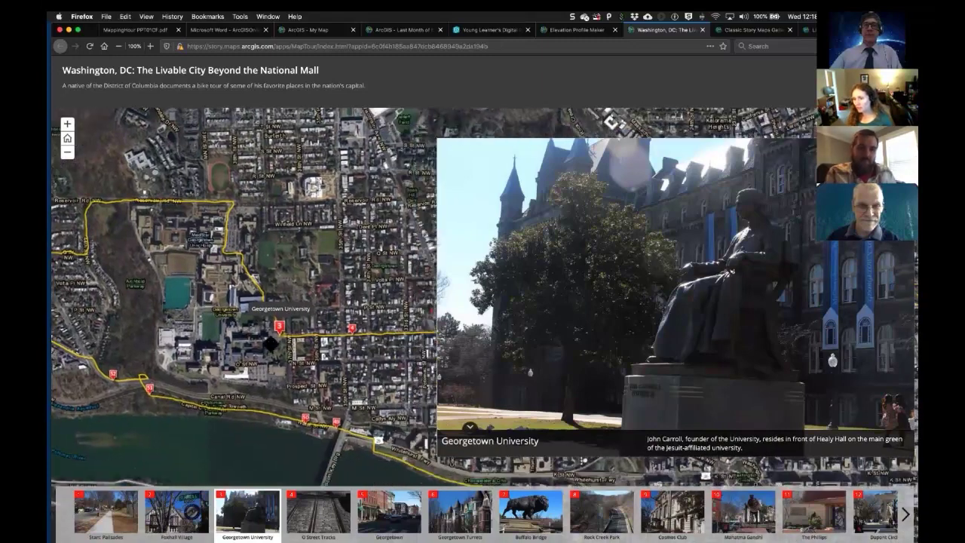
Step: View the bike tour's stops in order from O Street Tracks through Georgetown, Buffalo Bridge and Cosmos Club to Mahatma Gandhi
{"action": "left_click", "coordinate": [316, 520]}
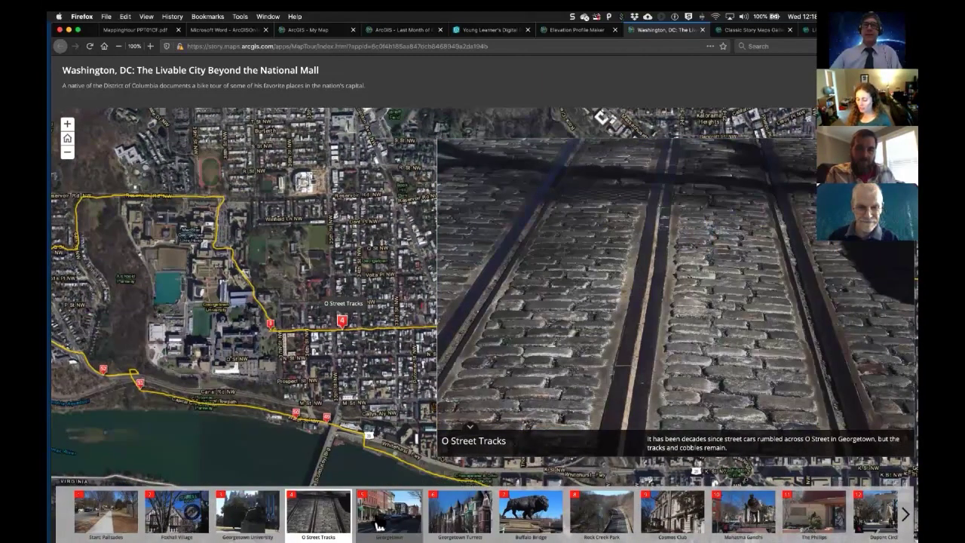
{"action": "left_click", "coordinate": [402, 526]}
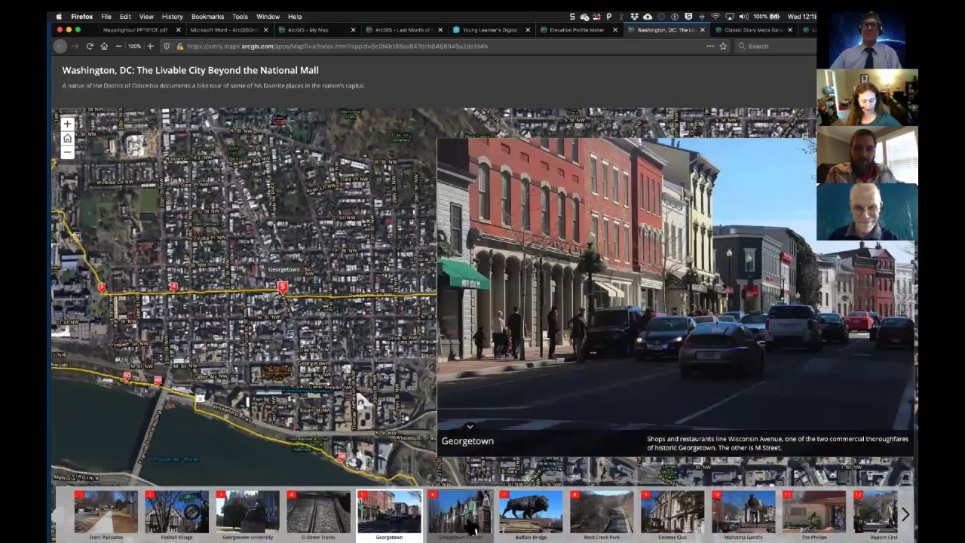
{"action": "left_click", "coordinate": [469, 526]}
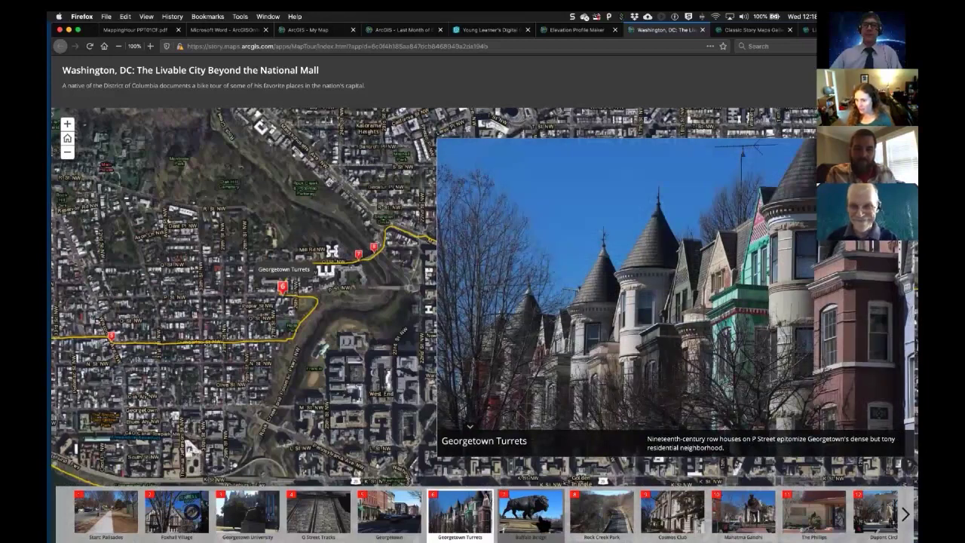
{"action": "left_click", "coordinate": [540, 527]}
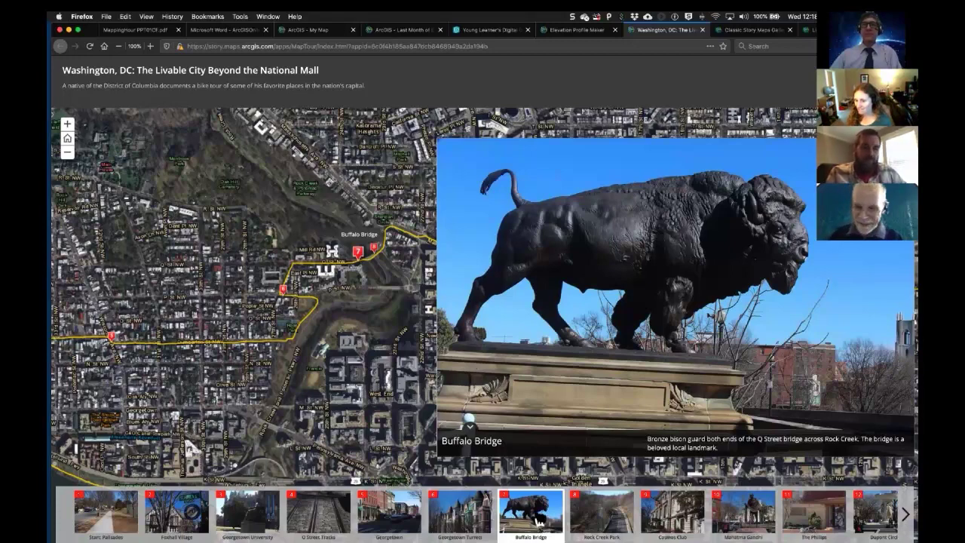
{"action": "left_click", "coordinate": [625, 527]}
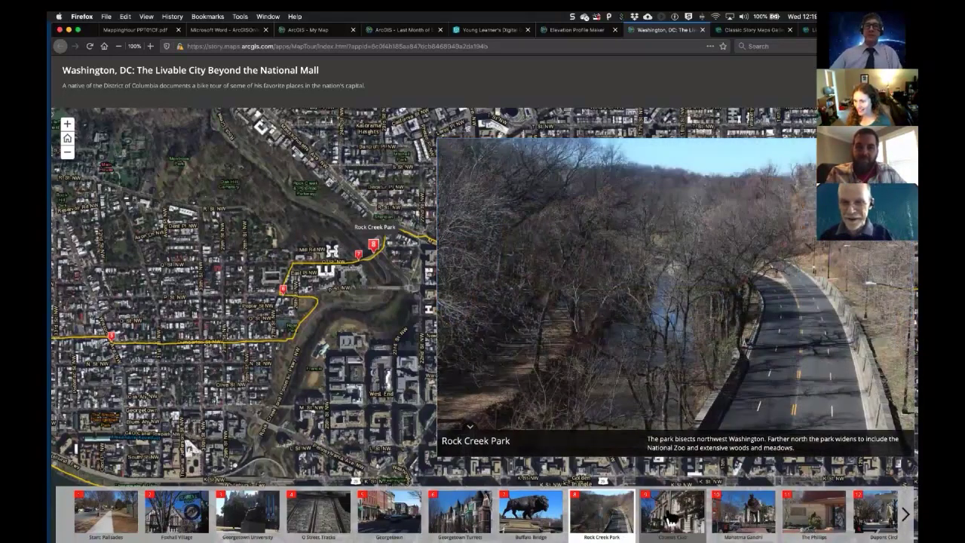
{"action": "left_click", "coordinate": [670, 518]}
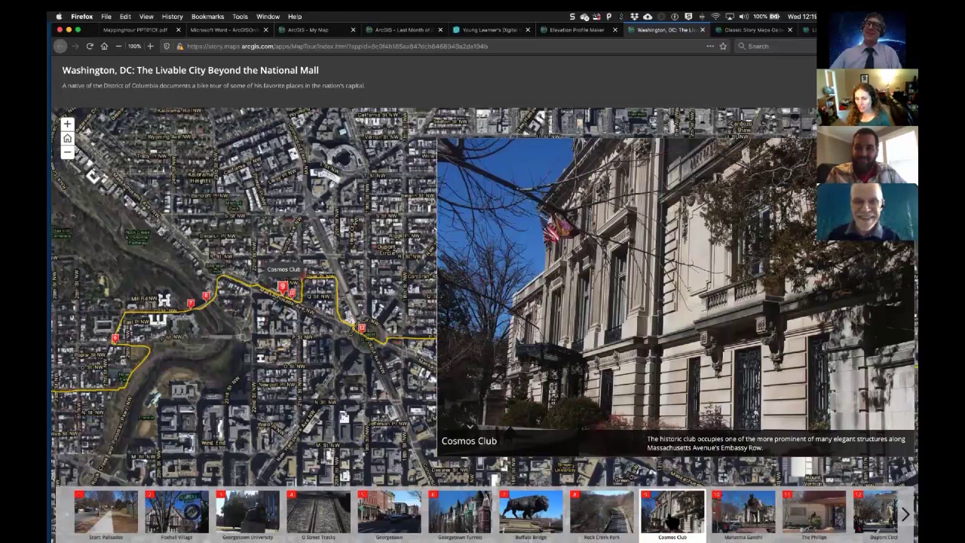
{"action": "left_click", "coordinate": [741, 520]}
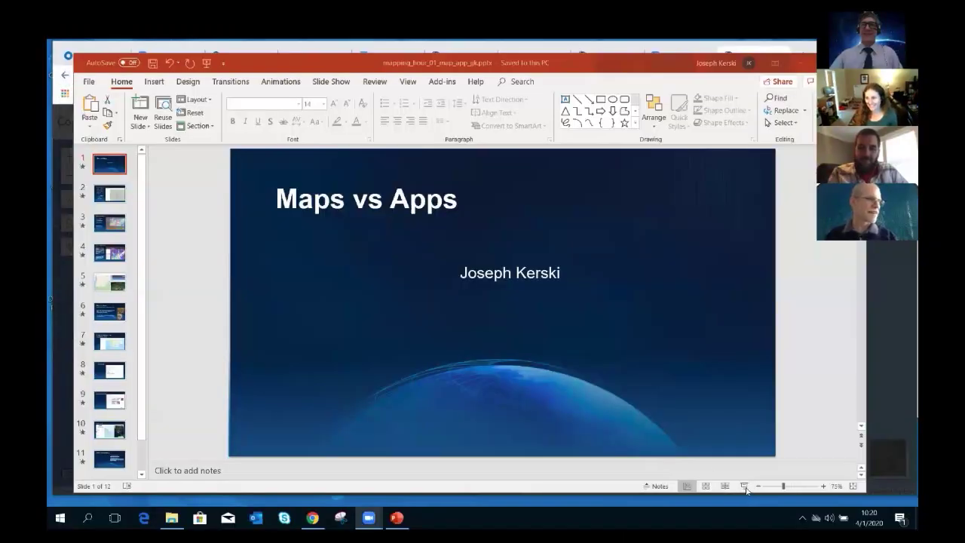
Step: Present the Maps vs Apps slides up to the Comparison App slide and end the slide show
{"action": "left_click", "coordinate": [744, 486]}
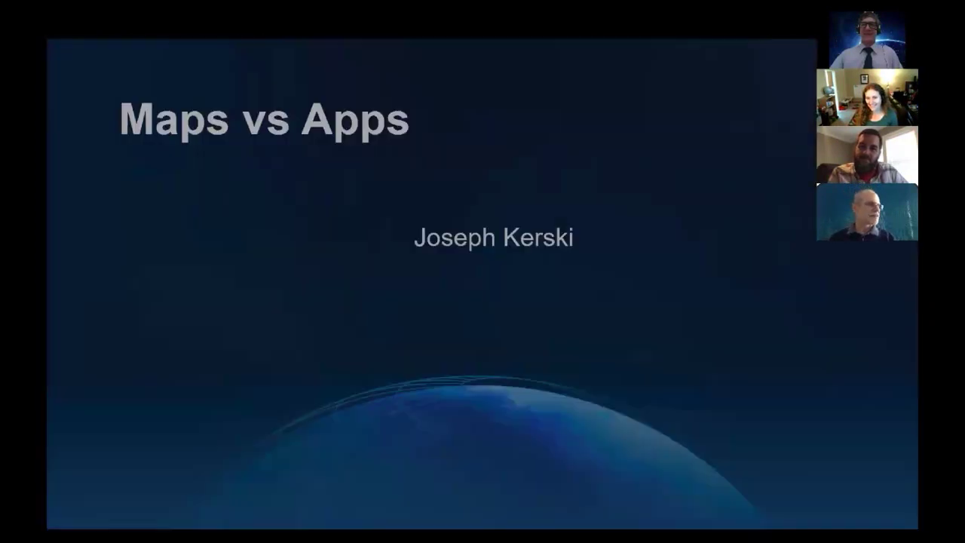
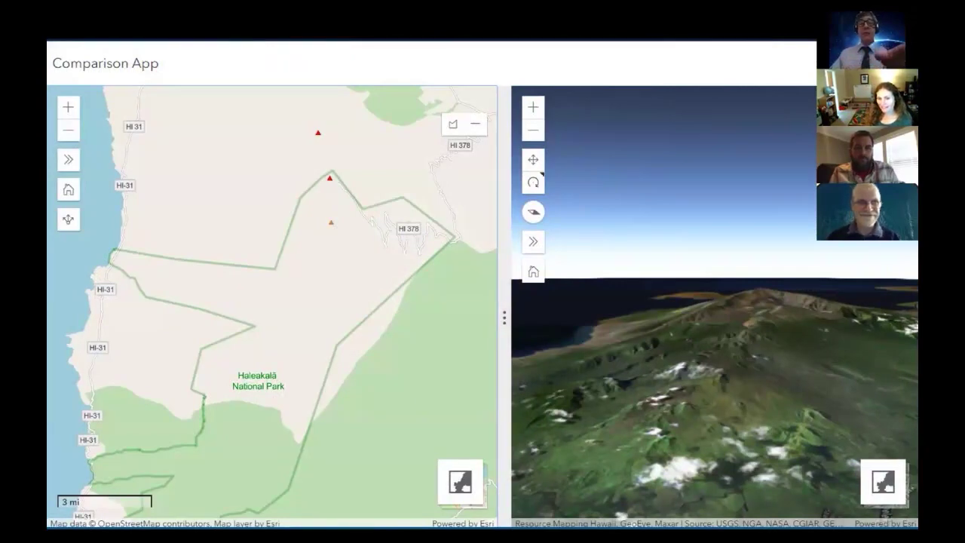
{"action": "key", "text": "Escape"}
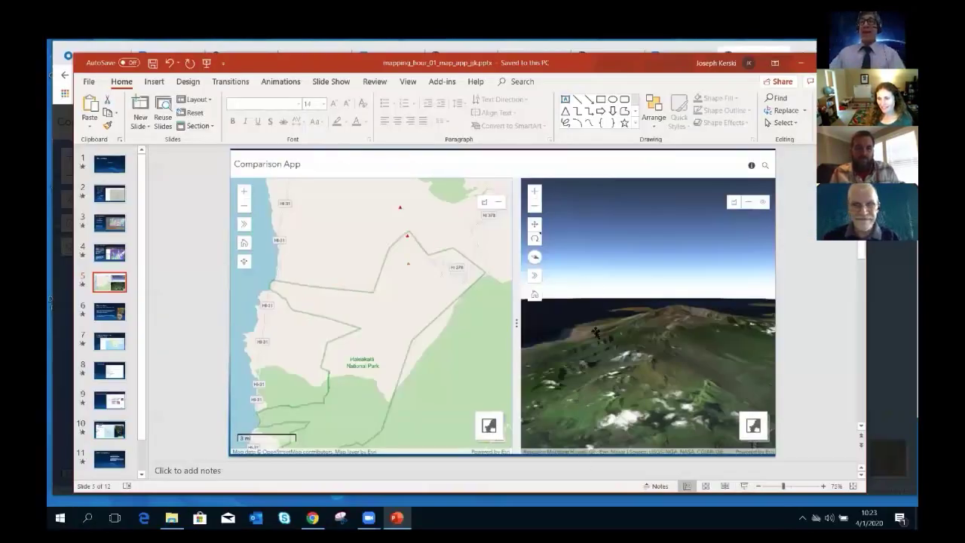
Step: Switch to the Comparison App in the browser, dismiss its instructions and zoom the ocean map out from Hawaii to the North Pacific
{"action": "left_click", "coordinate": [685, 47]}
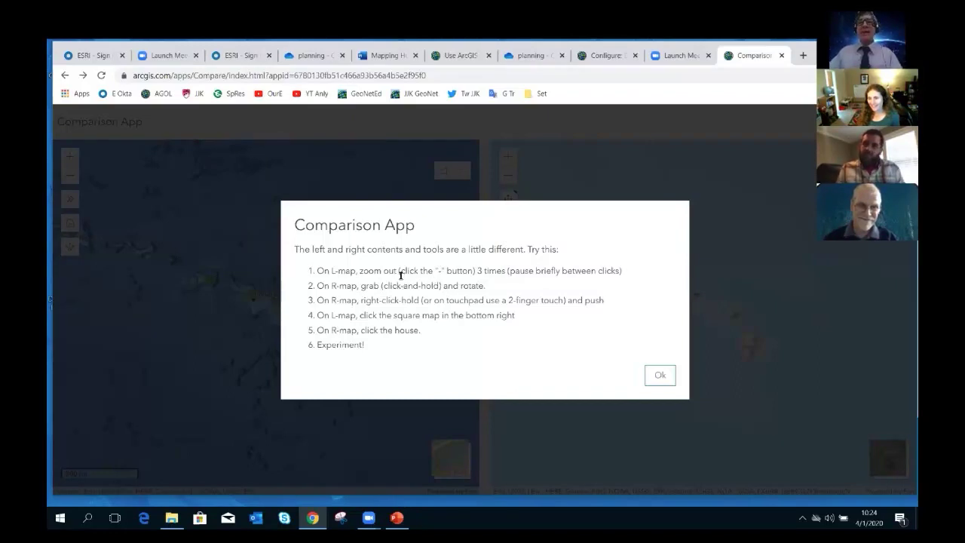
{"action": "left_click", "coordinate": [659, 374]}
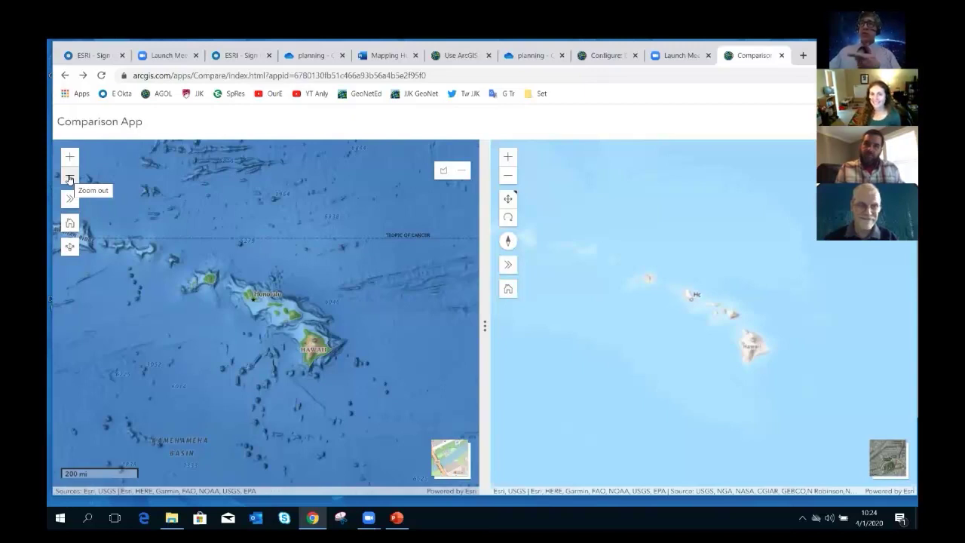
{"action": "left_click", "coordinate": [69, 179]}
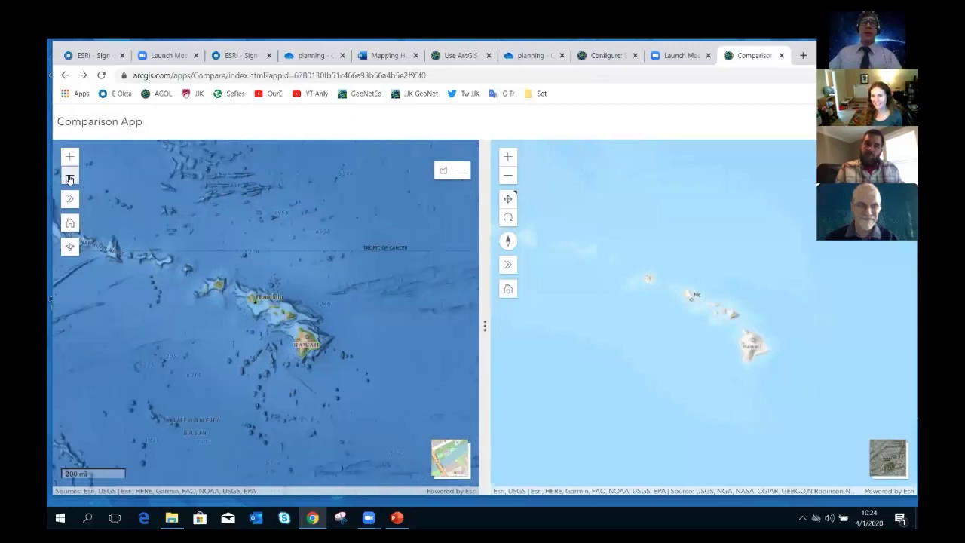
{"action": "left_click", "coordinate": [70, 179]}
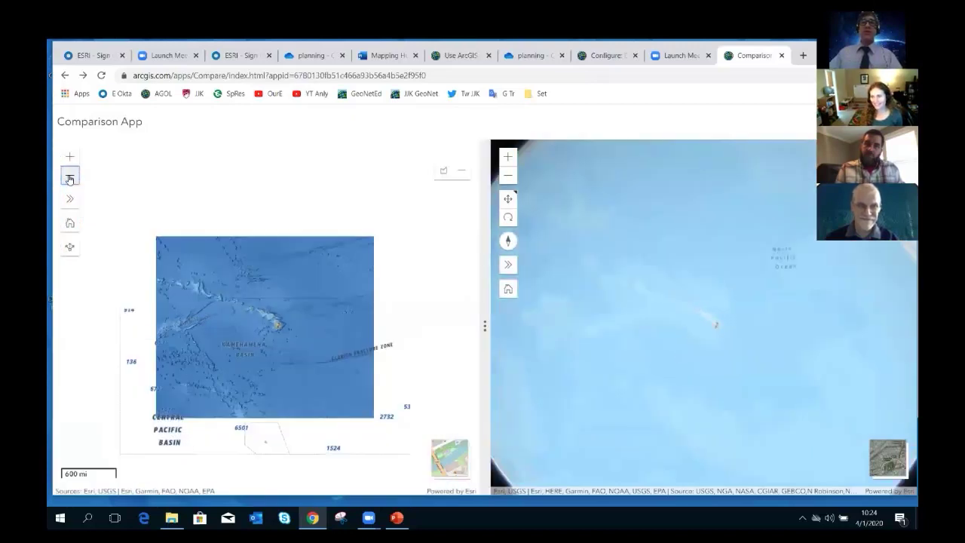
{"action": "left_click", "coordinate": [70, 177]}
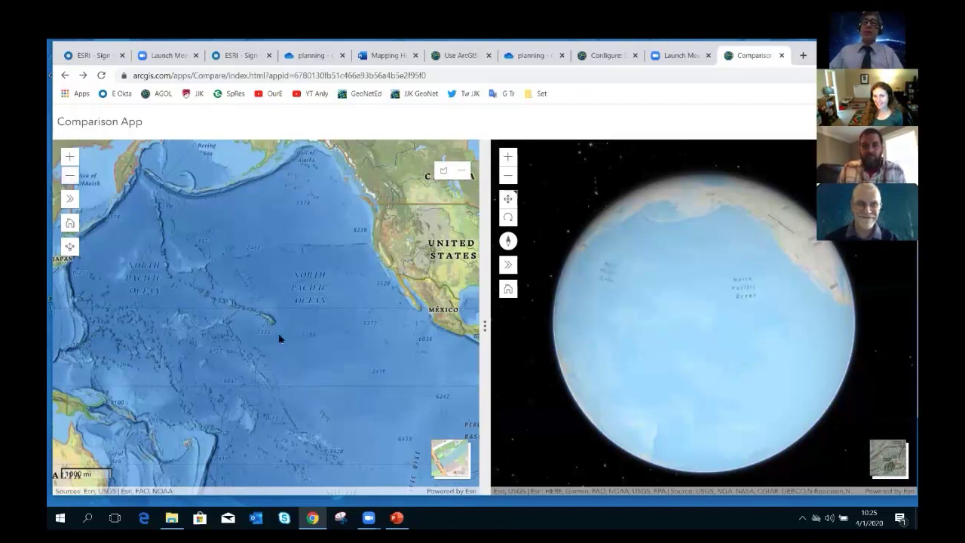
Step: Zoom the ocean map in on the island of Hawaii to compare it in both linked views
{"action": "scroll", "coordinate": [278, 337], "scroll_direction": "up", "scroll_amount": 2}
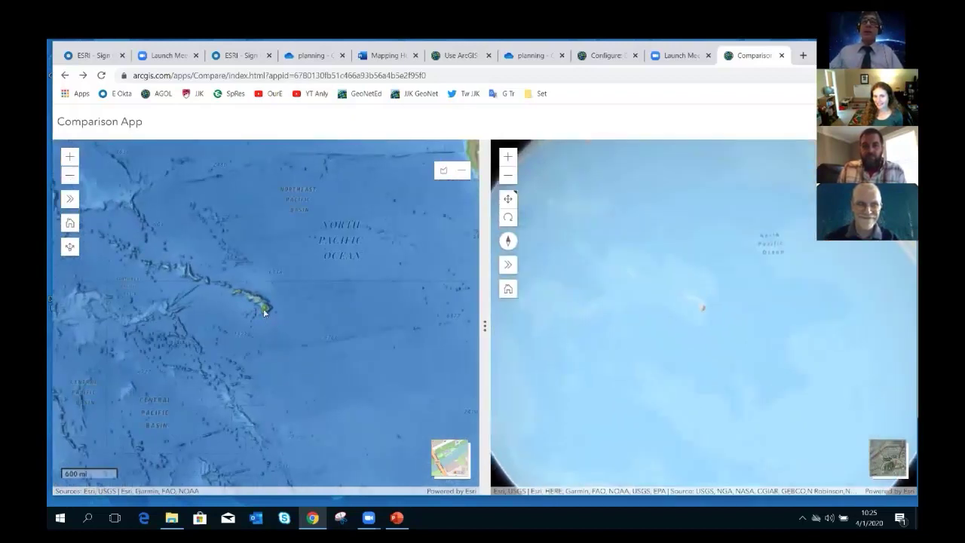
{"action": "scroll", "coordinate": [263, 308], "scroll_direction": "up", "scroll_amount": 2}
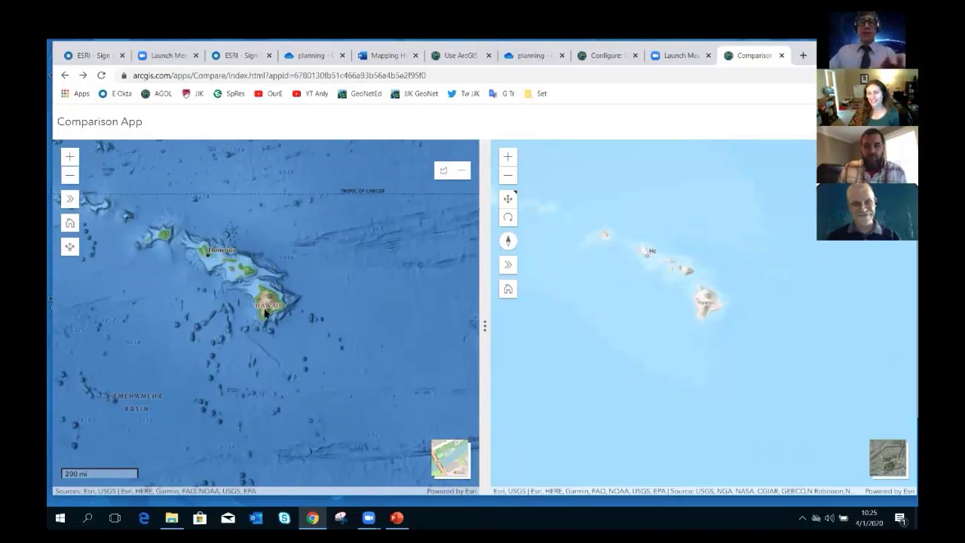
{"action": "scroll", "coordinate": [265, 311], "scroll_direction": "up", "scroll_amount": 3}
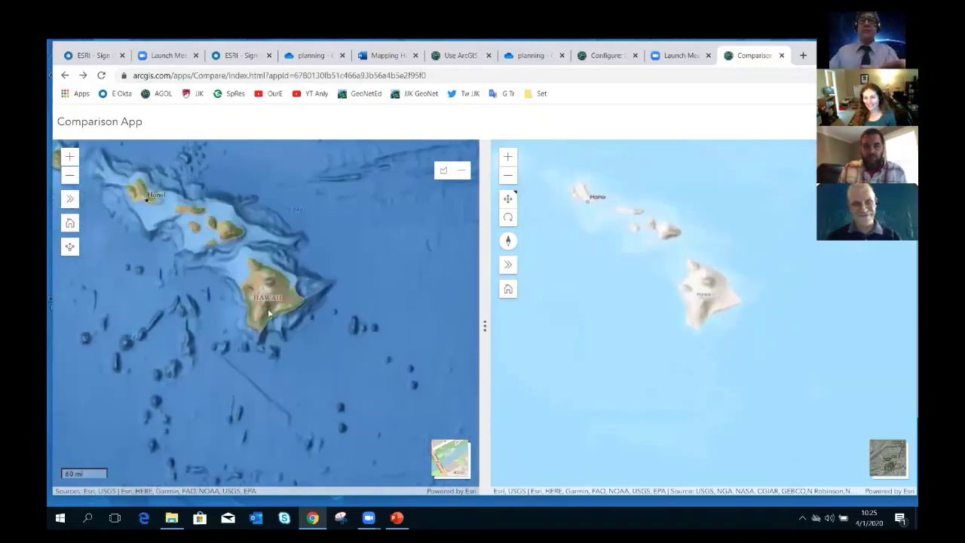
{"action": "scroll", "coordinate": [267, 309], "scroll_direction": "up", "scroll_amount": 1}
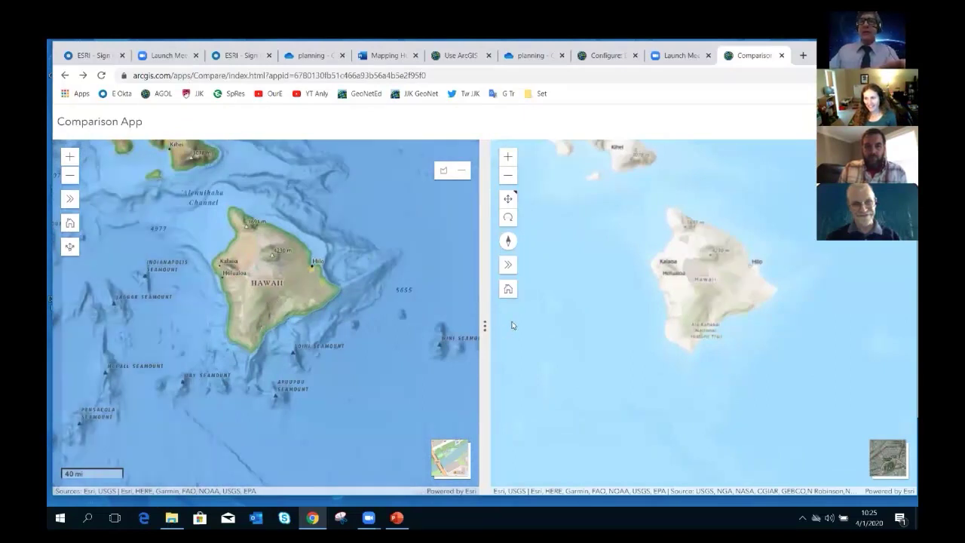
Step: Tilt the 3D view of Hawaii and zoom both linked views in on Mauna Loa's southern slopes above Pahala
{"action": "left_click", "coordinate": [508, 217]}
{"action": "left_click_drag", "start_coordinate": [674, 282], "coordinate": [708, 285]}
{"action": "scroll", "coordinate": [708, 294], "scroll_direction": "up", "scroll_amount": 2}
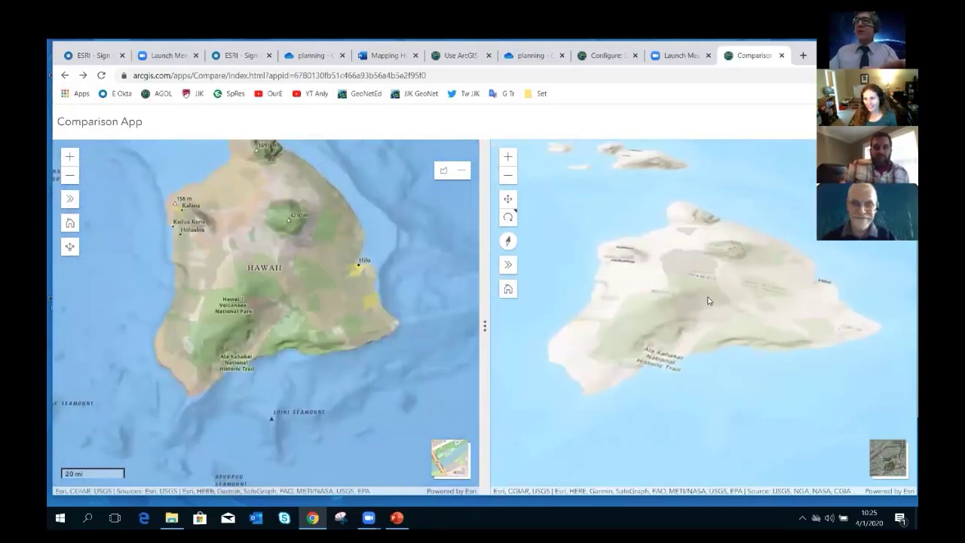
{"action": "scroll", "coordinate": [683, 309], "scroll_direction": "up", "scroll_amount": 1}
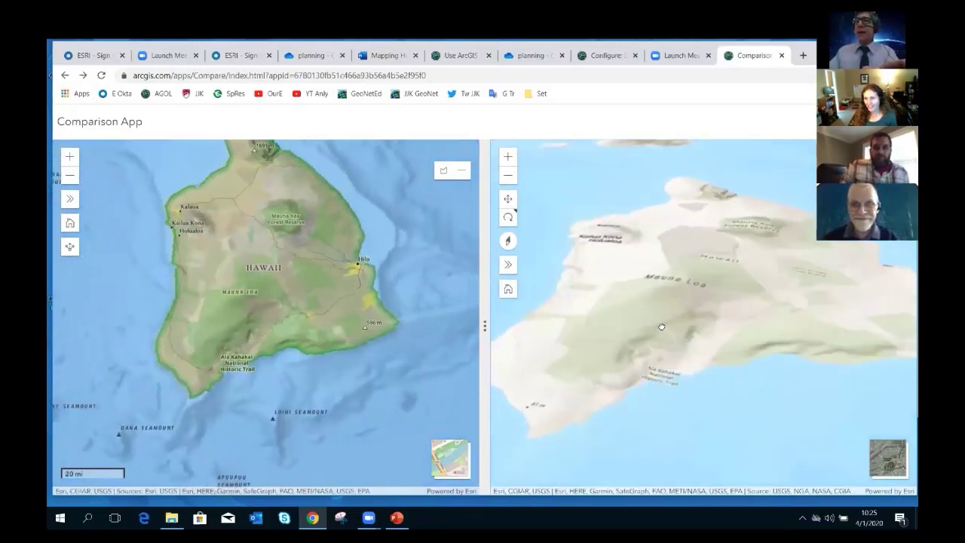
{"action": "scroll", "coordinate": [671, 328], "scroll_direction": "up", "scroll_amount": 1}
{"action": "scroll", "coordinate": [675, 321], "scroll_direction": "up", "scroll_amount": 3}
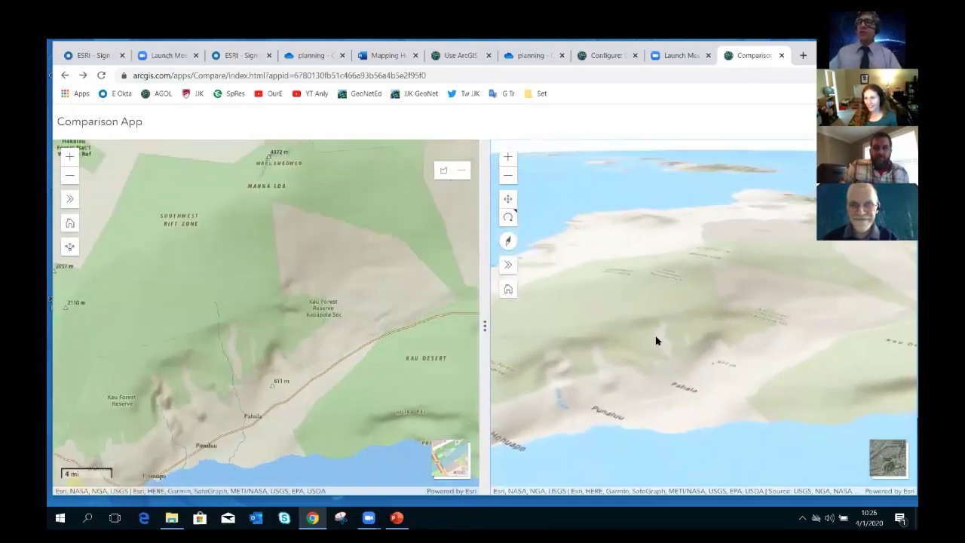
{"action": "left_click_drag", "start_coordinate": [651, 334], "coordinate": [650, 319]}
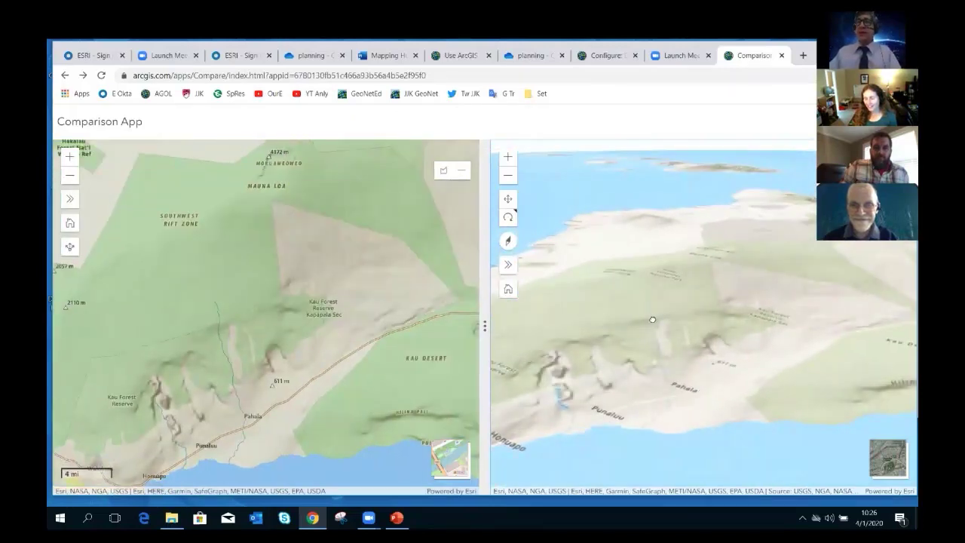
{"action": "scroll", "coordinate": [650, 324], "scroll_direction": "up", "scroll_amount": 4}
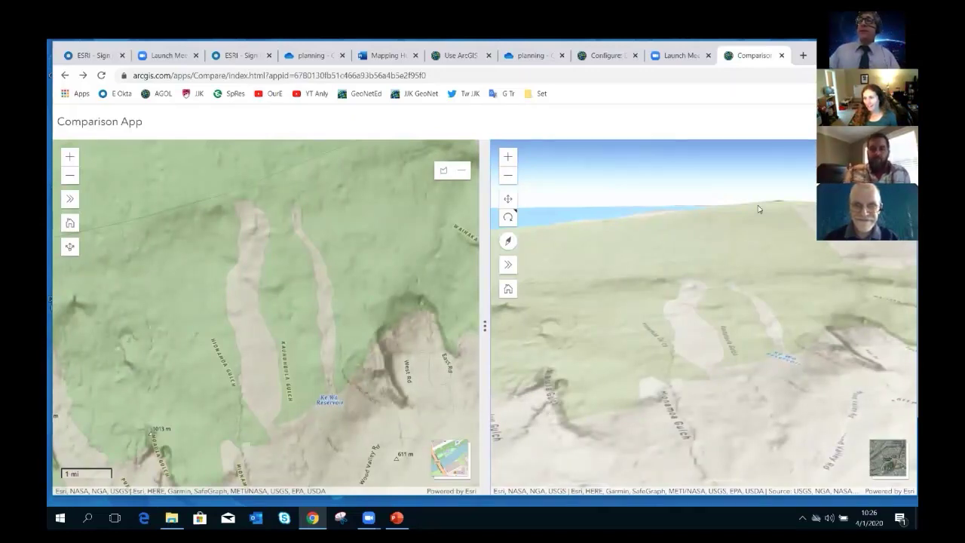
Step: Search the Comparison App for Morrison, Colorado, to move both linked views there
{"action": "left_click", "coordinate": [806, 126]}
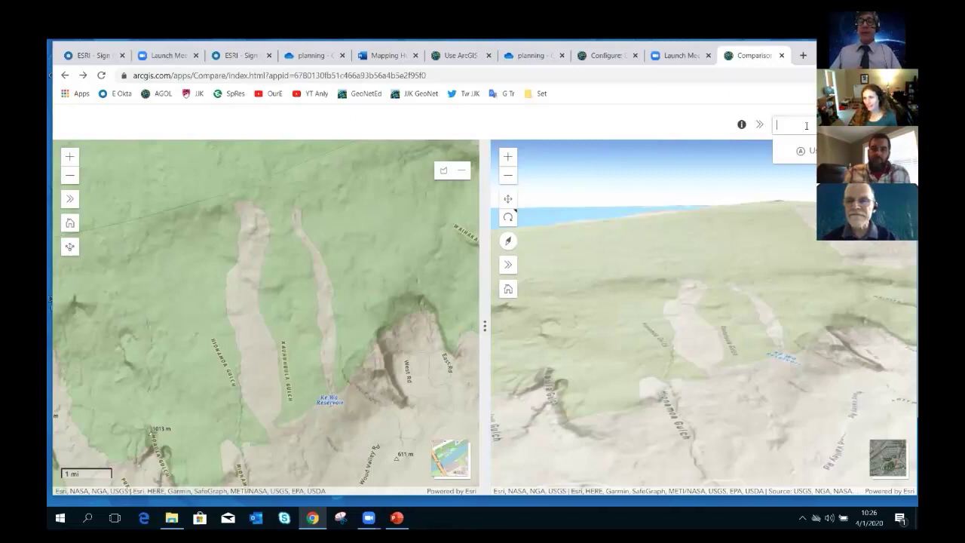
{"action": "type", "text": "morrison"}
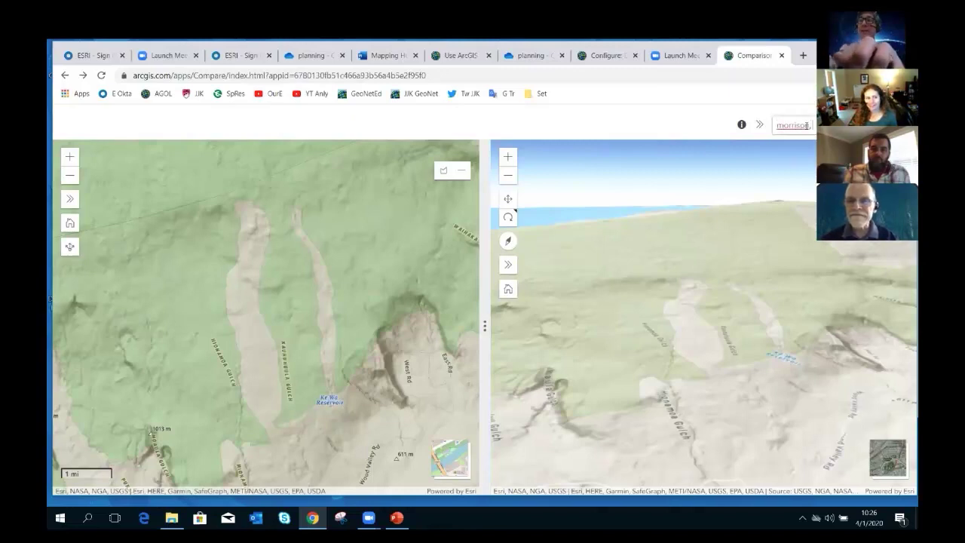
{"action": "key", "text": "Return"}
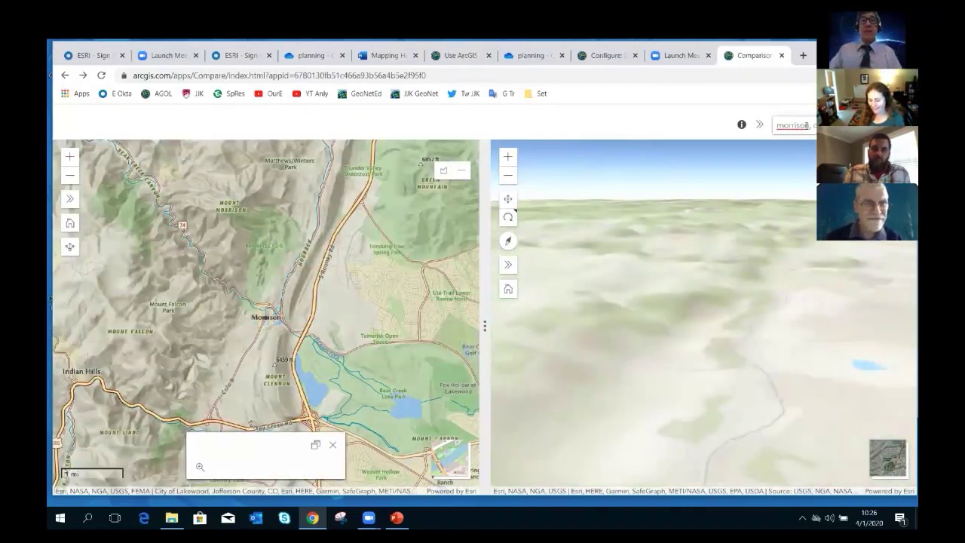
Step: Switch to the OpenStreetMap and satellite imagery basemaps, compare Morrison's foothills close up, and zoom out to the Denver region
{"action": "left_click", "coordinate": [454, 453]}
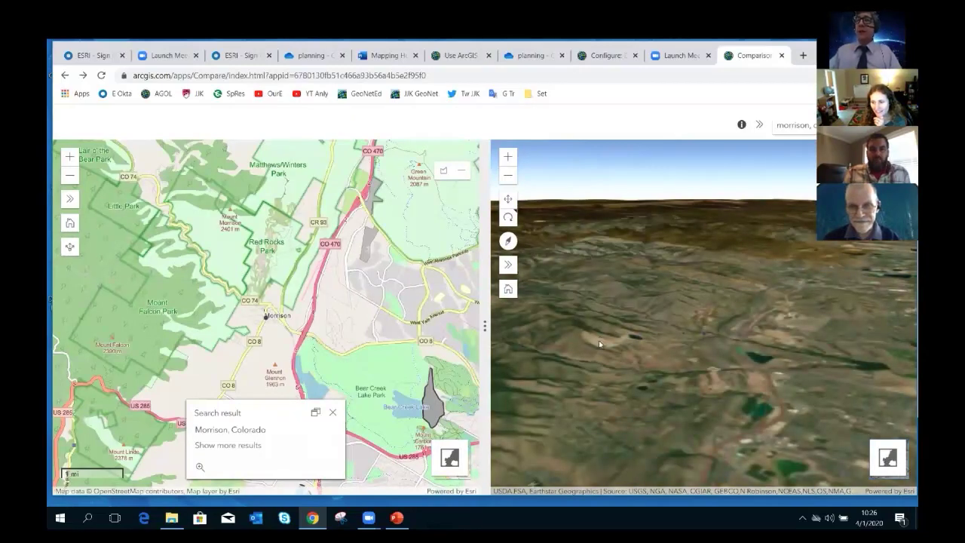
{"action": "scroll", "coordinate": [591, 327], "scroll_direction": "up", "scroll_amount": 3}
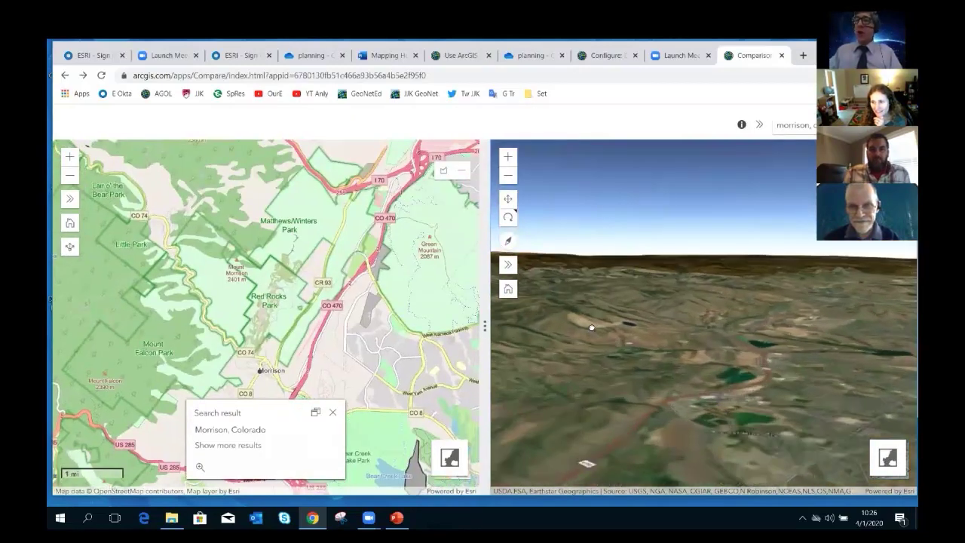
{"action": "scroll", "coordinate": [591, 326], "scroll_direction": "up", "scroll_amount": 2}
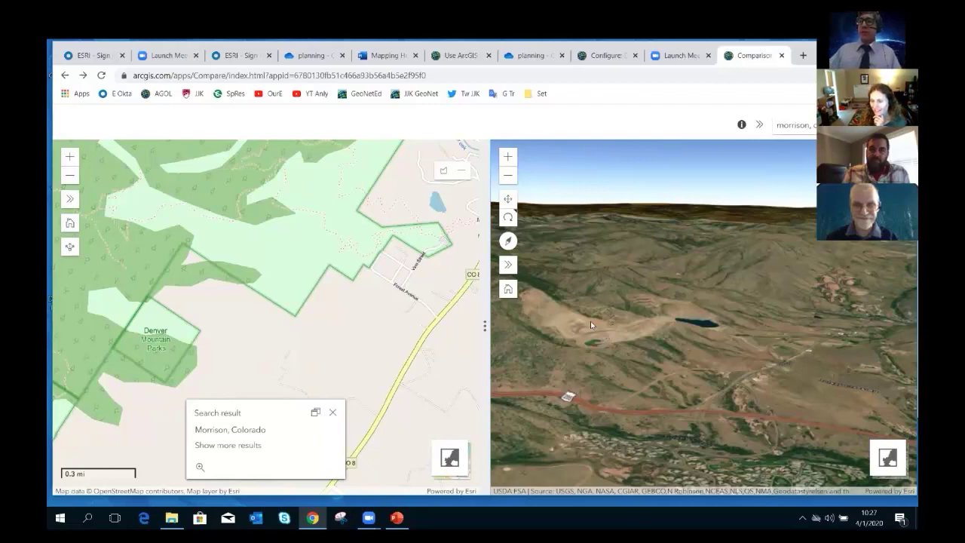
{"action": "scroll", "coordinate": [591, 321], "scroll_direction": "down", "scroll_amount": 5}
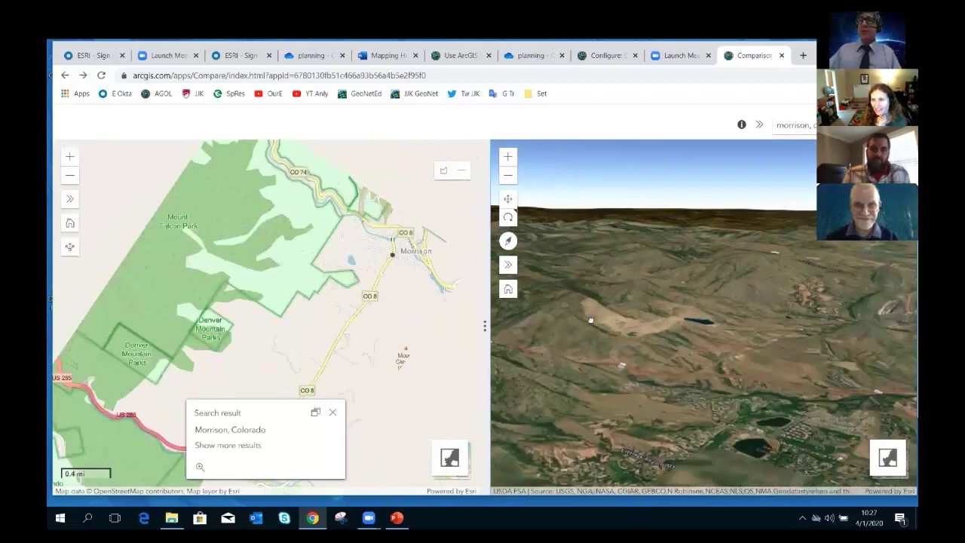
{"action": "scroll", "coordinate": [590, 320], "scroll_direction": "down", "scroll_amount": 3}
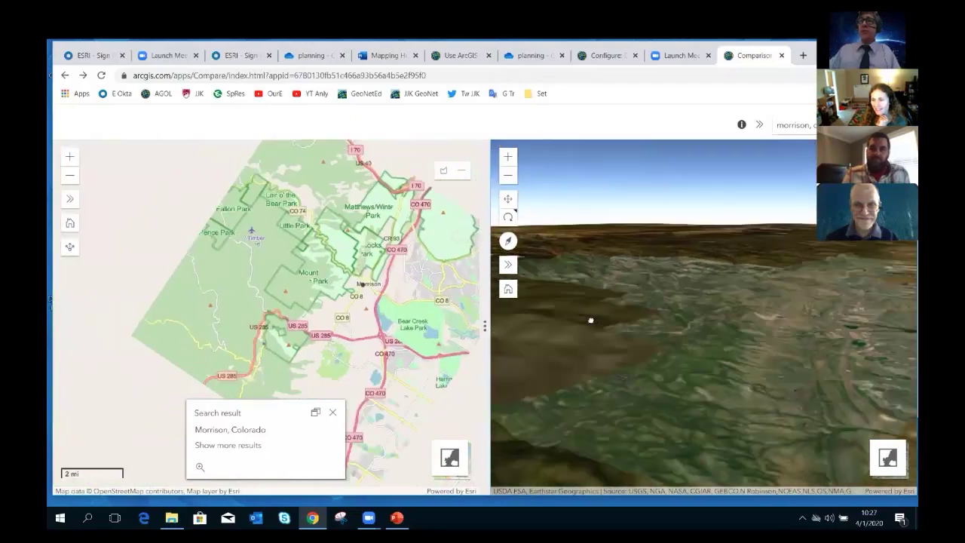
{"action": "scroll", "coordinate": [584, 321], "scroll_direction": "down", "scroll_amount": 4}
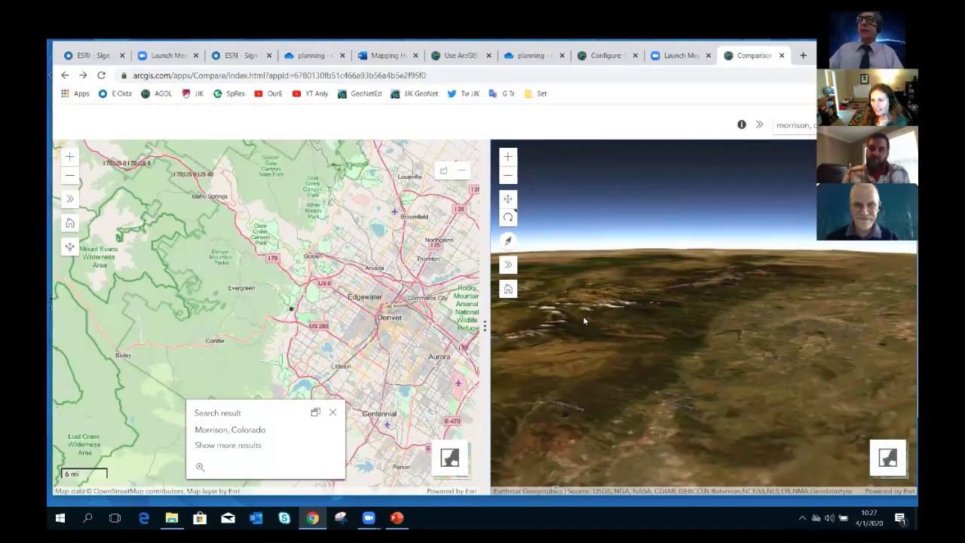
Step: Return both views to their default Hawaii extent and switch the 3D view back to the light topographic basemap
{"action": "left_click", "coordinate": [509, 290]}
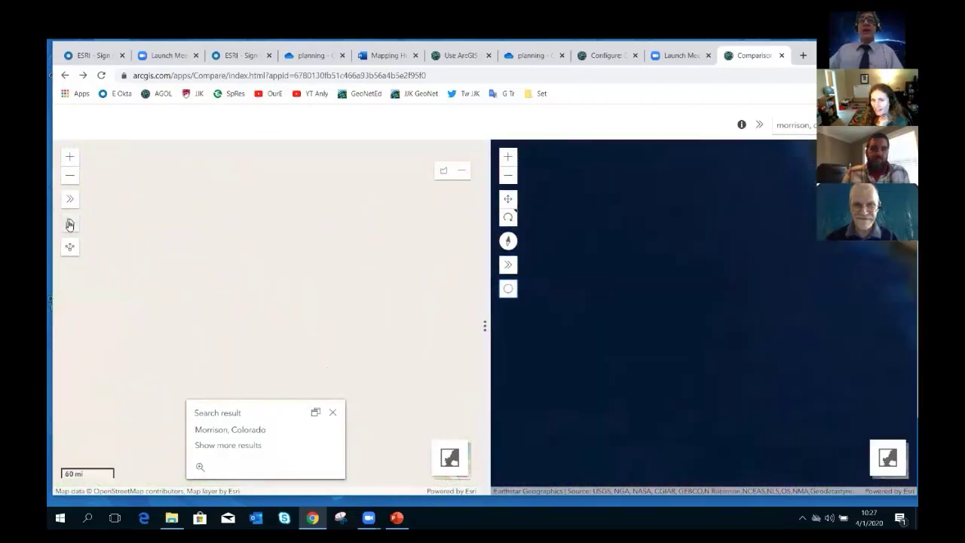
{"action": "left_click", "coordinate": [69, 224]}
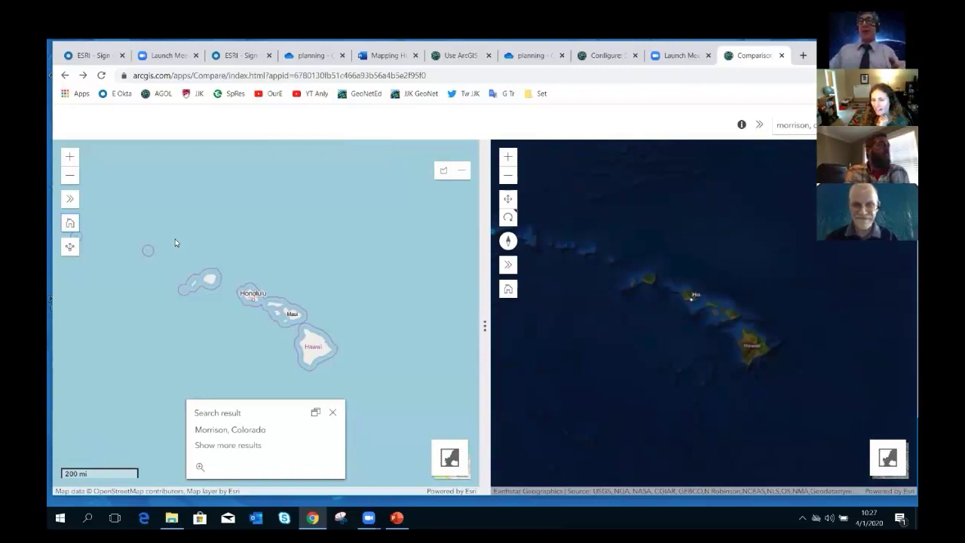
{"action": "left_click", "coordinate": [888, 458]}
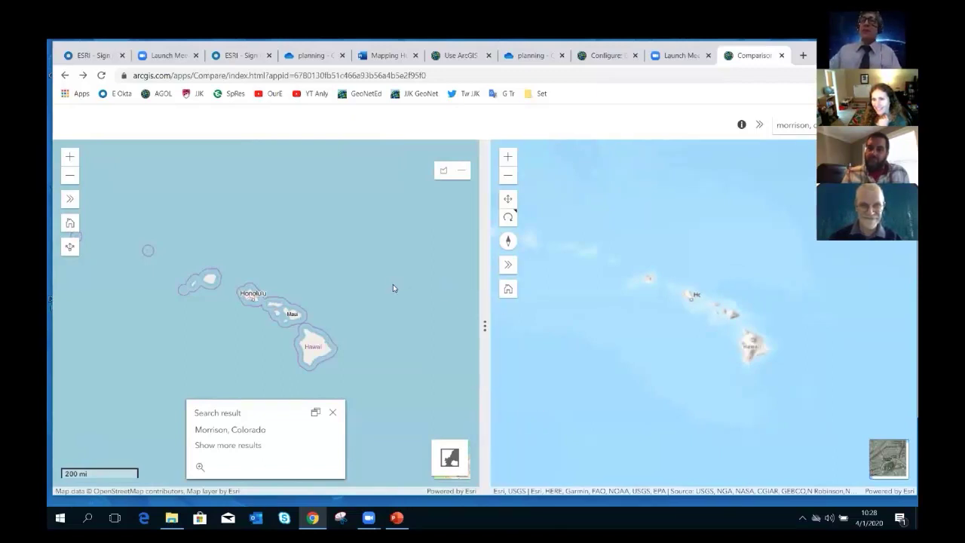
Step: Zoom out to the whole globe and move both views from the Pacific across North America to the Atlantic
{"action": "scroll", "coordinate": [393, 284], "scroll_direction": "down", "scroll_amount": 1}
{"action": "scroll", "coordinate": [393, 284], "scroll_direction": "down", "scroll_amount": 2}
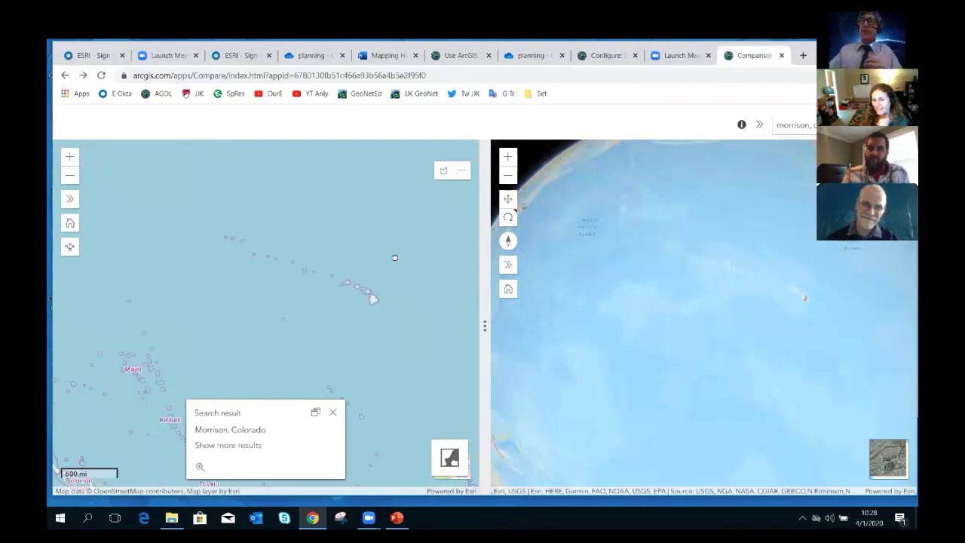
{"action": "scroll", "coordinate": [394, 261], "scroll_direction": "down", "scroll_amount": 1}
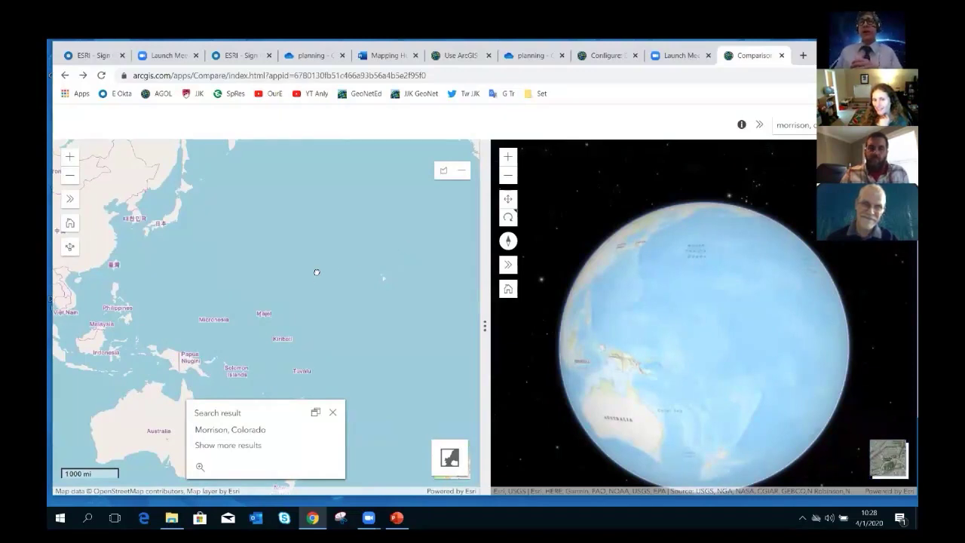
{"action": "left_click_drag", "start_coordinate": [317, 272], "coordinate": [279, 341]}
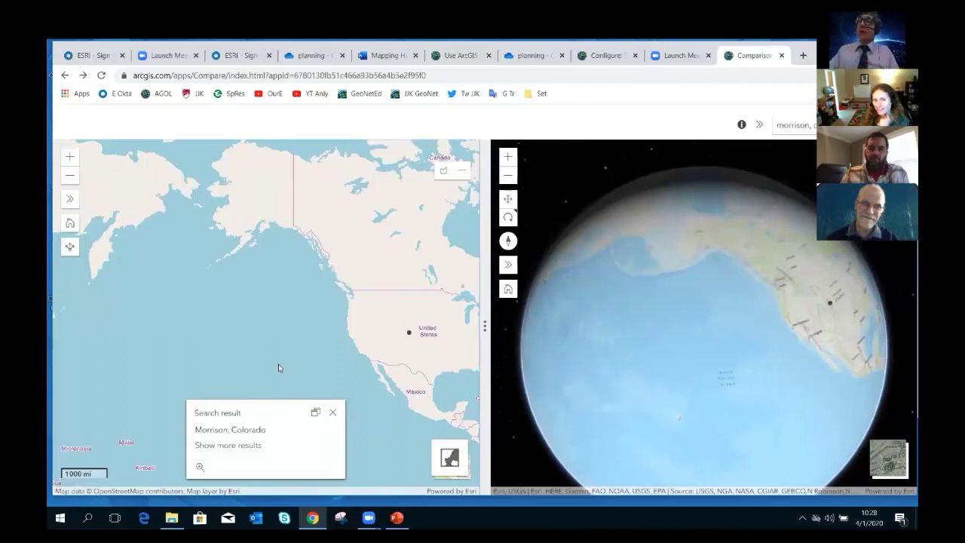
{"action": "left_click_drag", "start_coordinate": [327, 323], "coordinate": [227, 325]}
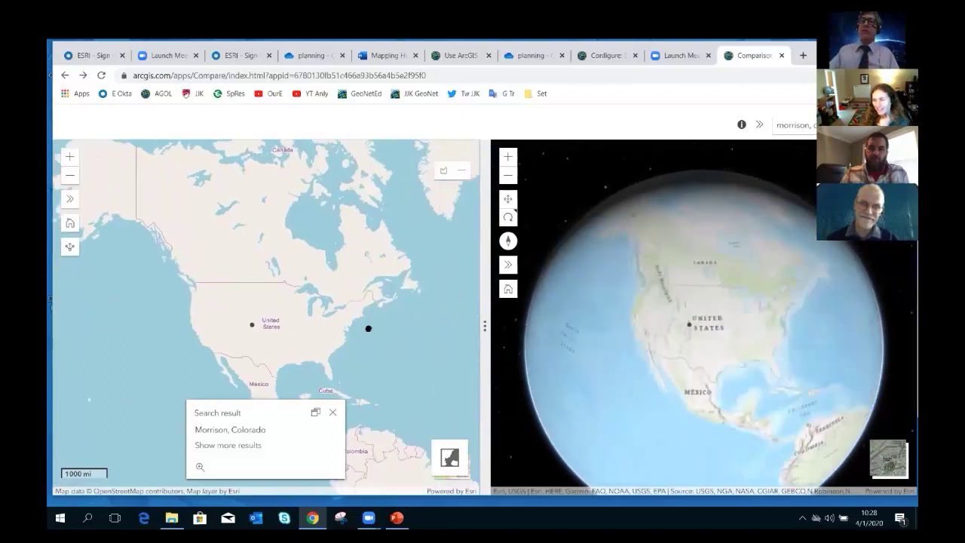
{"action": "left_click_drag", "start_coordinate": [374, 325], "coordinate": [316, 325]}
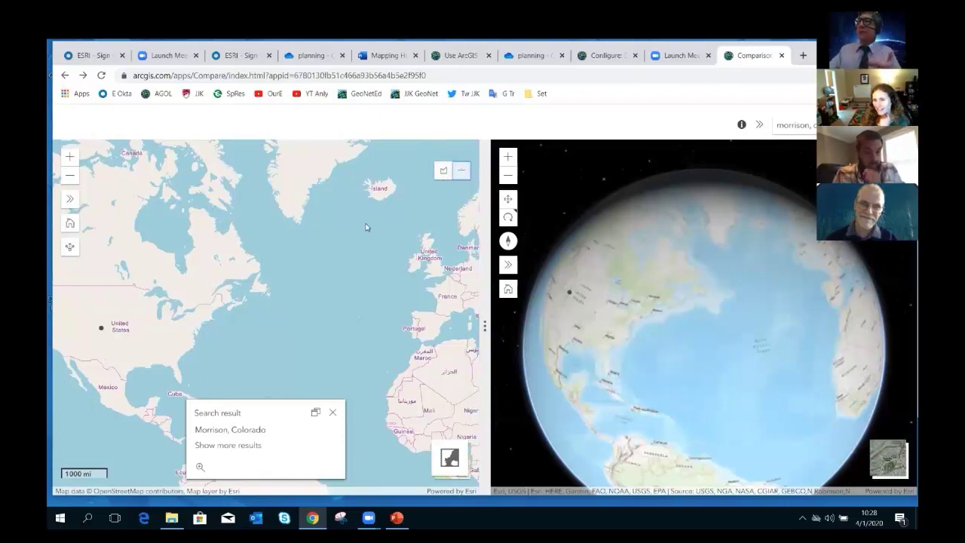
Step: Measure the distance from Morrison across the North Atlantic on the flat map and start a measurement from Morrison on the globe
{"action": "left_click", "coordinate": [88, 323]}
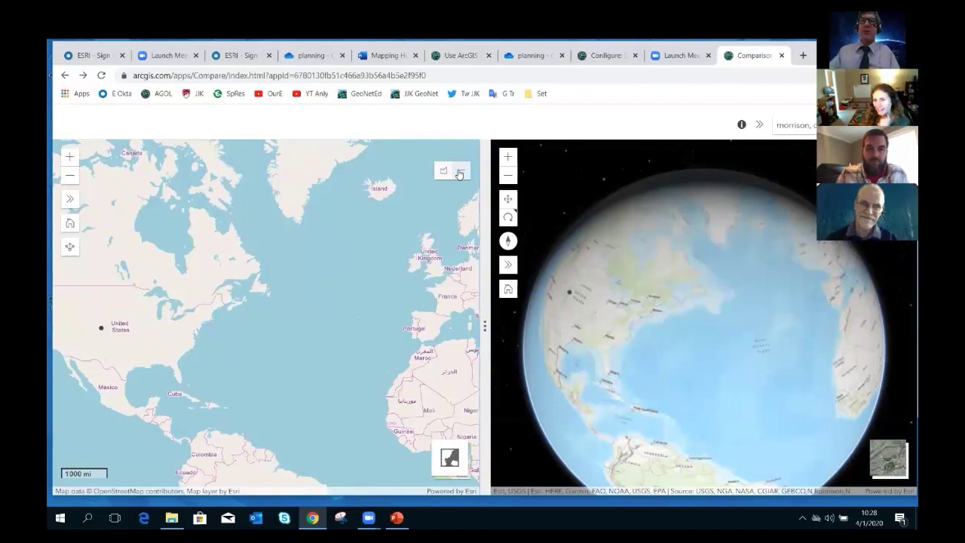
{"action": "left_click", "coordinate": [460, 174]}
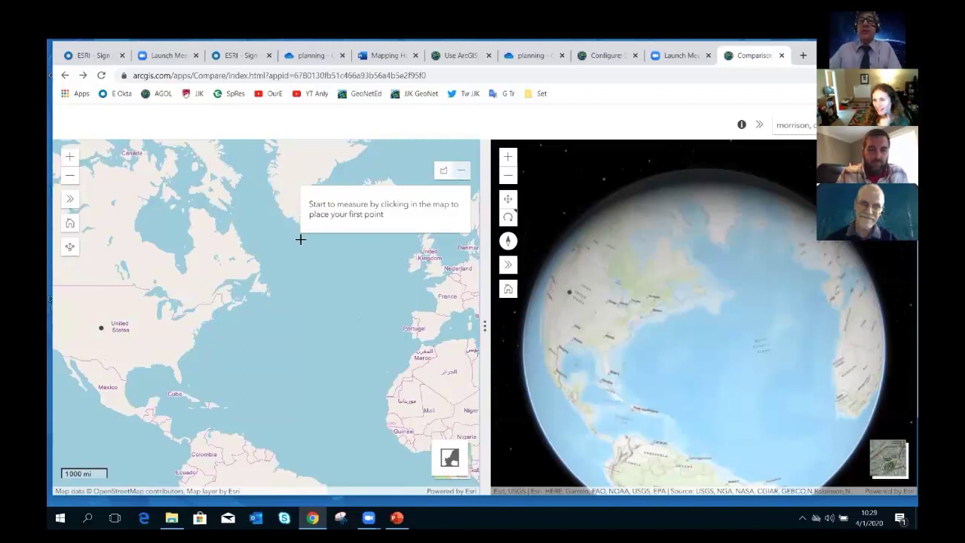
{"action": "double_click", "coordinate": [102, 323]}
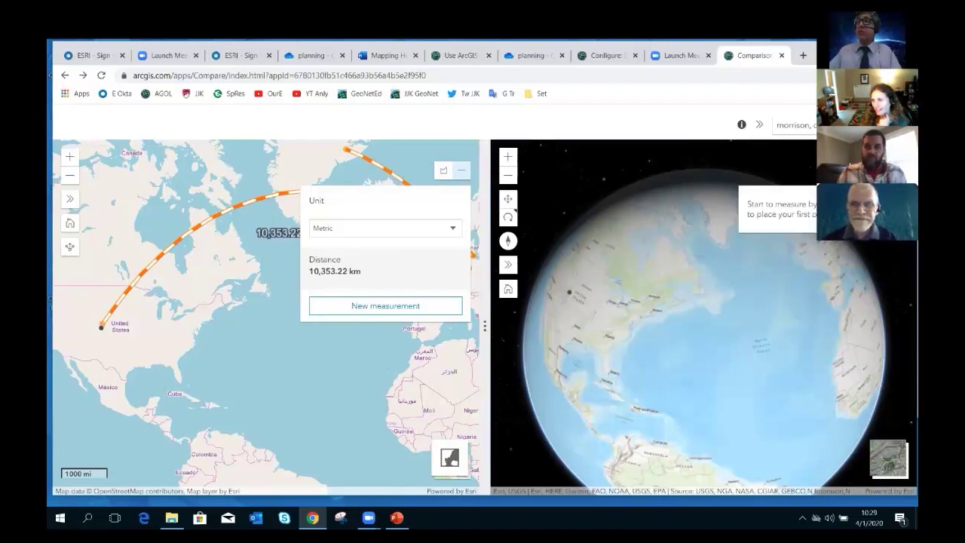
{"action": "left_click", "coordinate": [573, 293]}
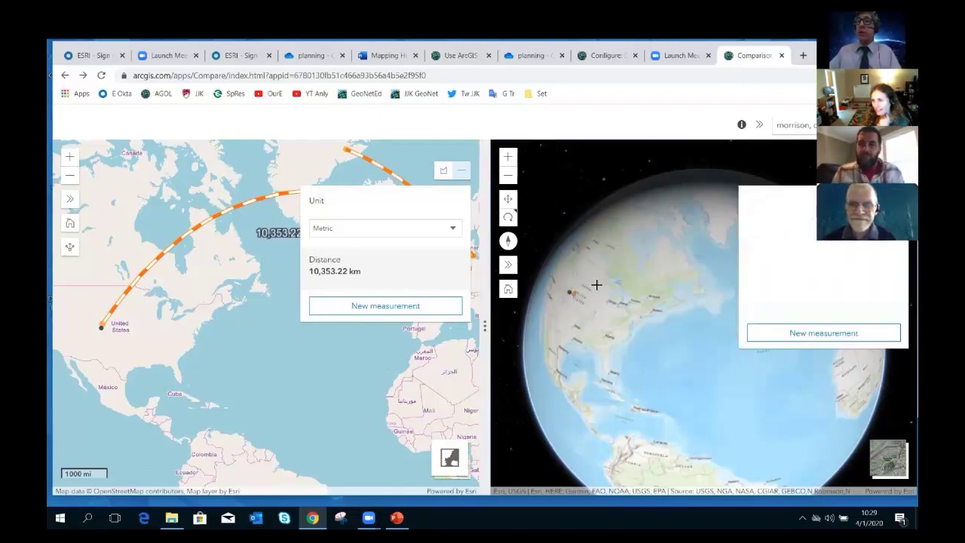
{"action": "left_click", "coordinate": [731, 246]}
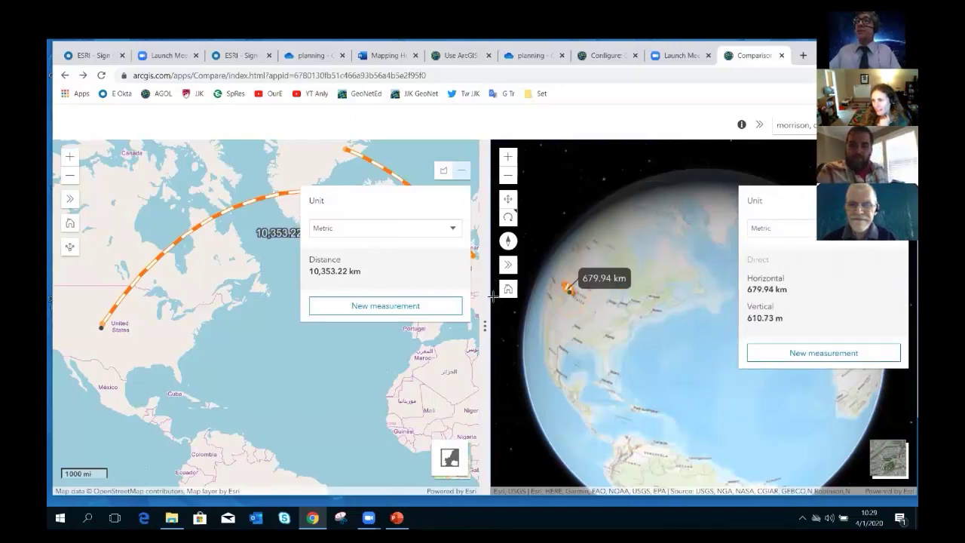
Step: Widen the globe view, end its measurement in the southeastern United States, and move the divider back near the middle
{"action": "left_click_drag", "start_coordinate": [485, 326], "coordinate": [381, 325]}
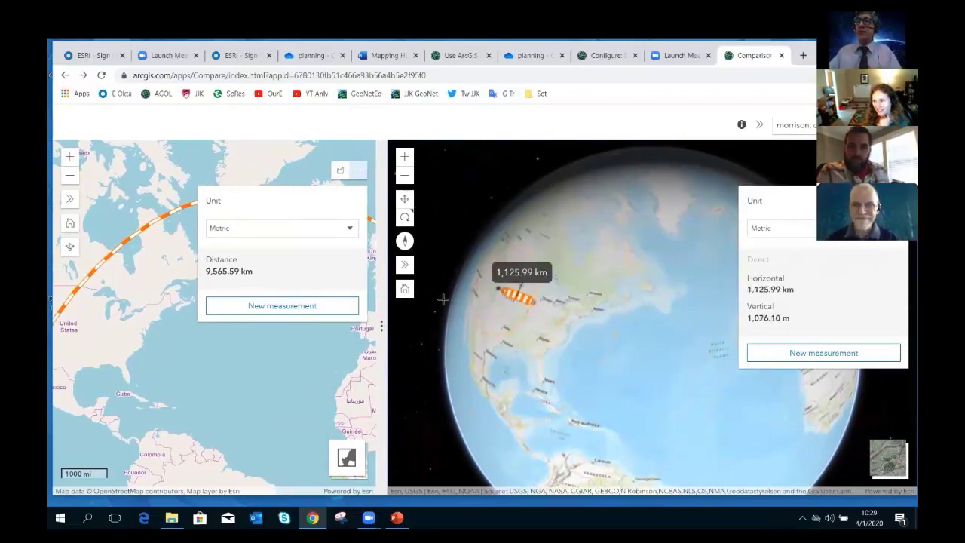
{"action": "left_click_drag", "start_coordinate": [384, 324], "coordinate": [320, 324]}
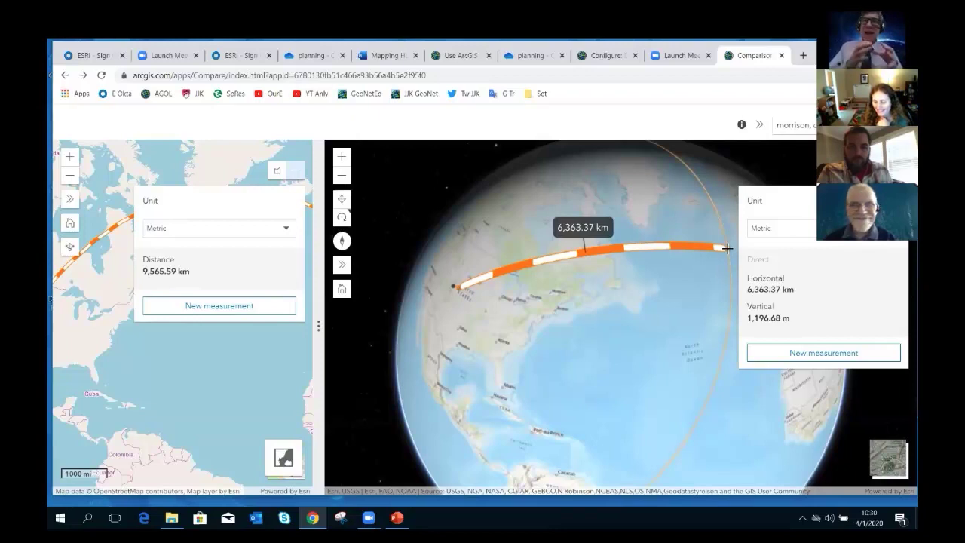
{"action": "left_click", "coordinate": [501, 360]}
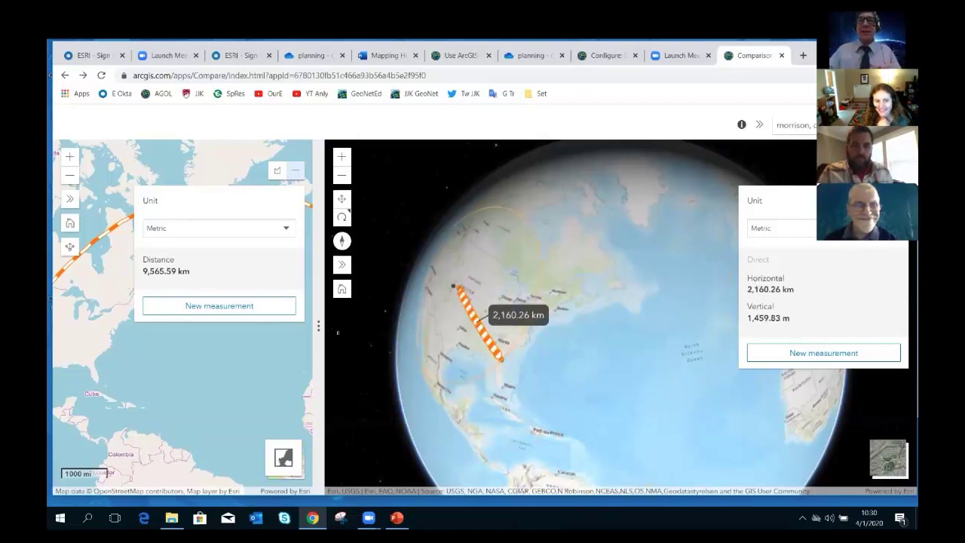
{"action": "left_click_drag", "start_coordinate": [316, 326], "coordinate": [454, 326]}
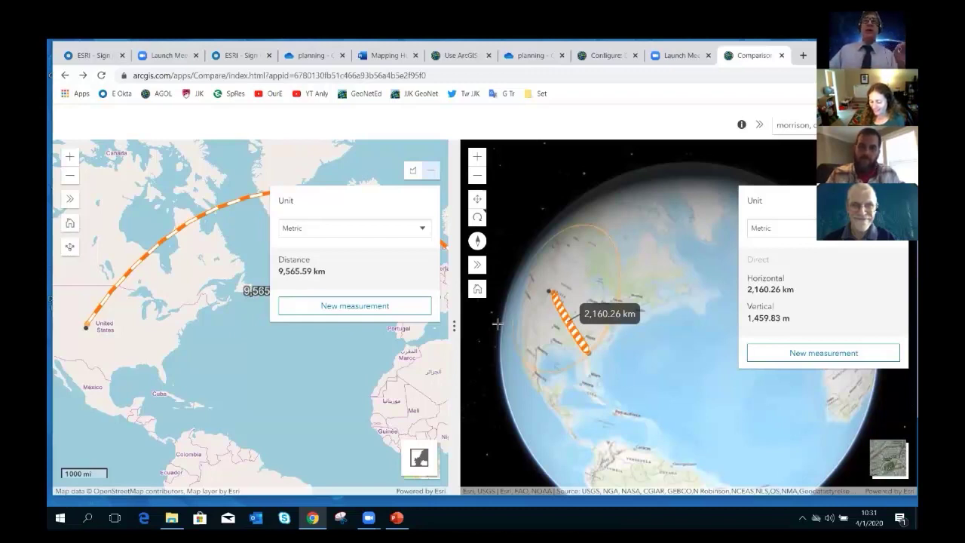
Step: Switch to the PowerPoint presentation and display slide 6, Maps vs Apps
{"action": "left_click", "coordinate": [395, 519]}
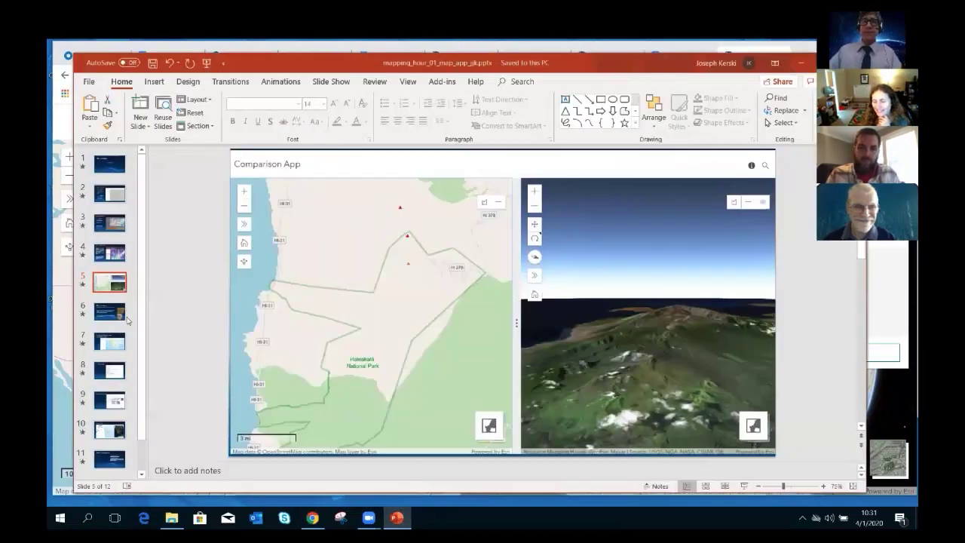
{"action": "left_click", "coordinate": [115, 316]}
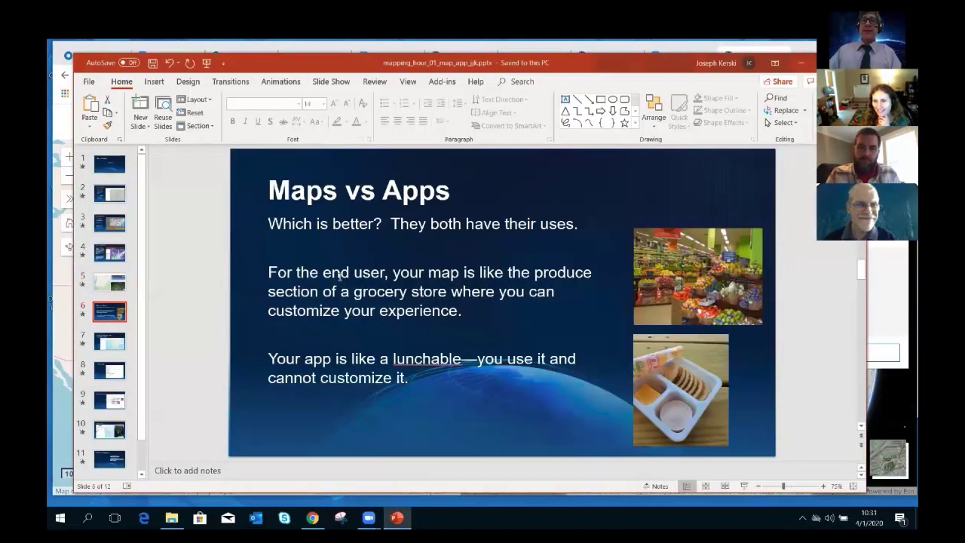